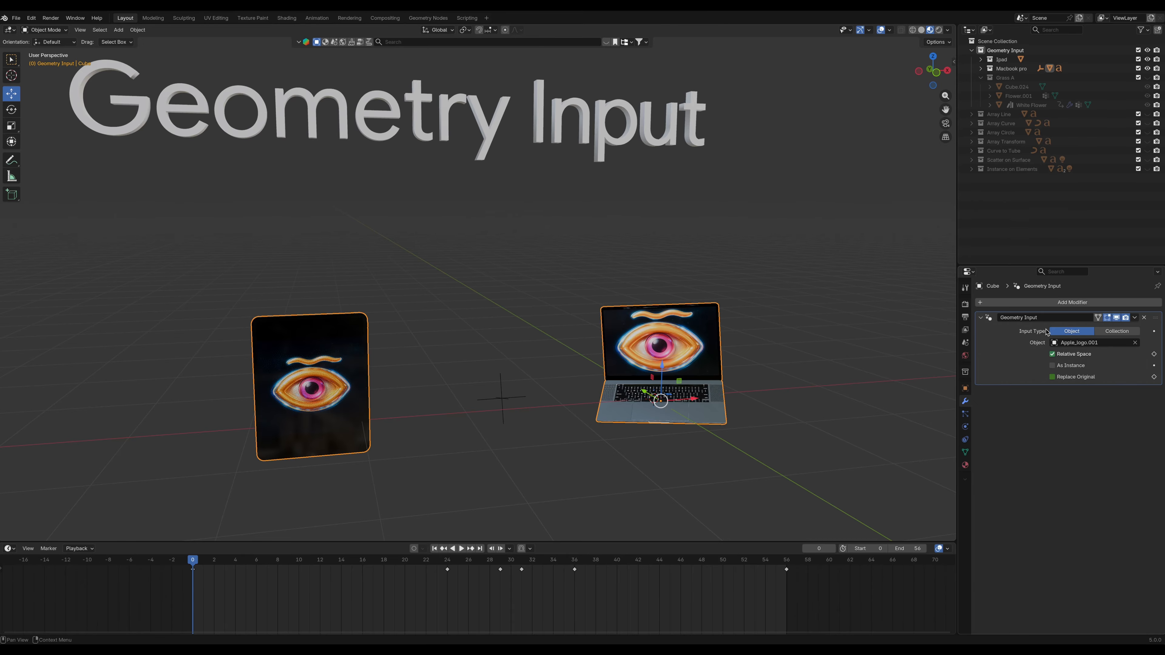
Step: Scrub through frames 29 and 31 and play back the animation to examine how the laptop swaps to the tablet
{"action": "middle_click_drag", "start_coordinate": [711, 387], "coordinate": [697, 399]}
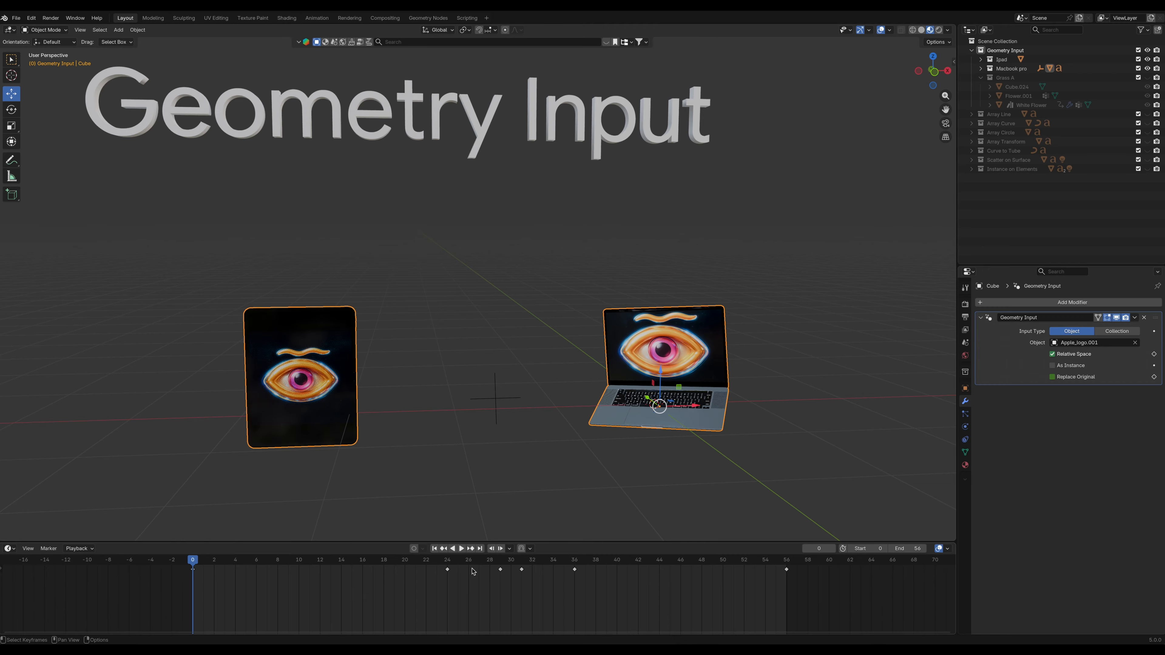
{"action": "mouse_move", "coordinate": [497, 562]}
{"action": "left_mouse_down"}
{"action": "mouse_move", "coordinate": [523, 568]}
{"action": "mouse_move", "coordinate": [505, 569]}
{"action": "left_mouse_up"}
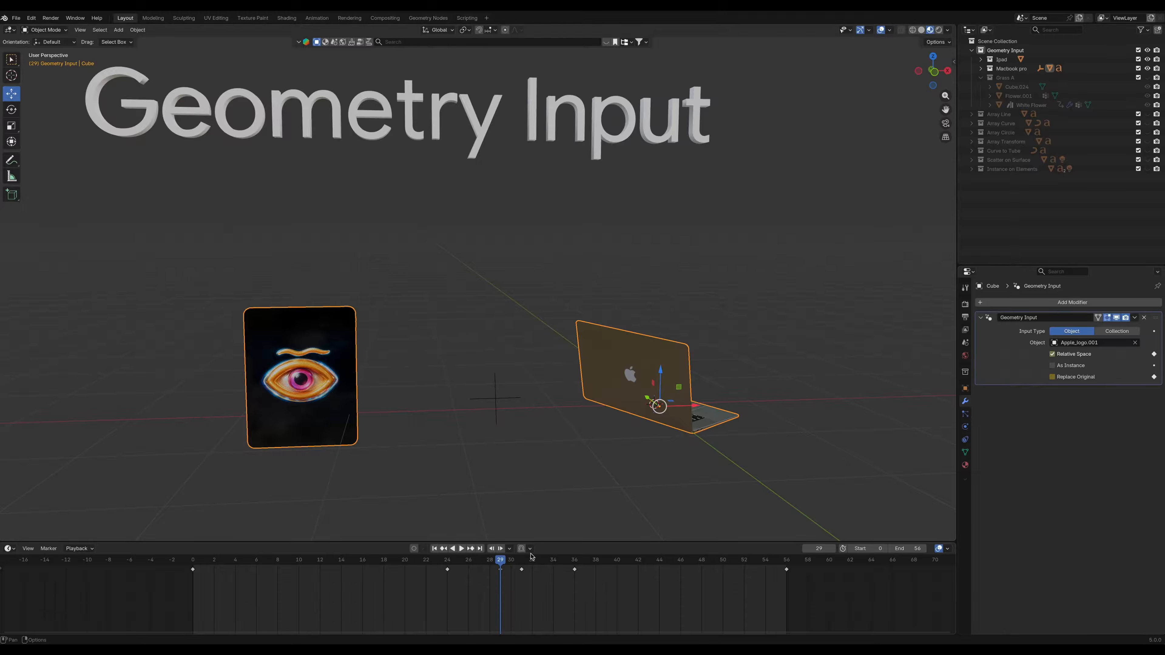
{"action": "left_click", "coordinate": [522, 563]}
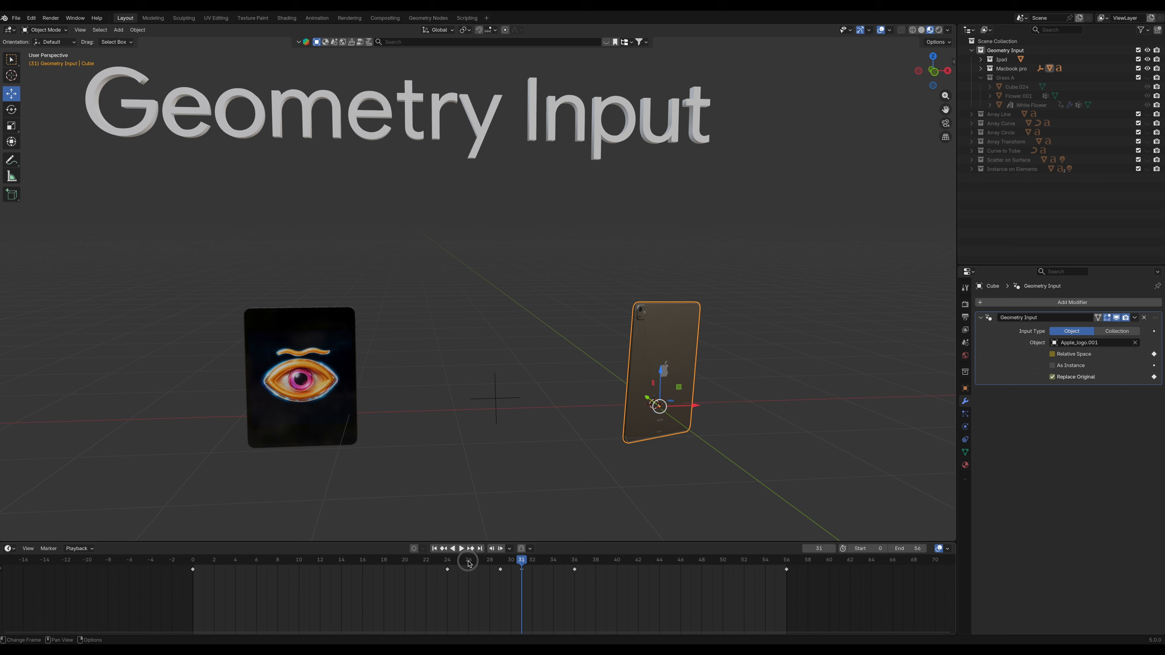
{"action": "left_click_drag", "start_coordinate": [390, 567], "coordinate": [362, 566]}
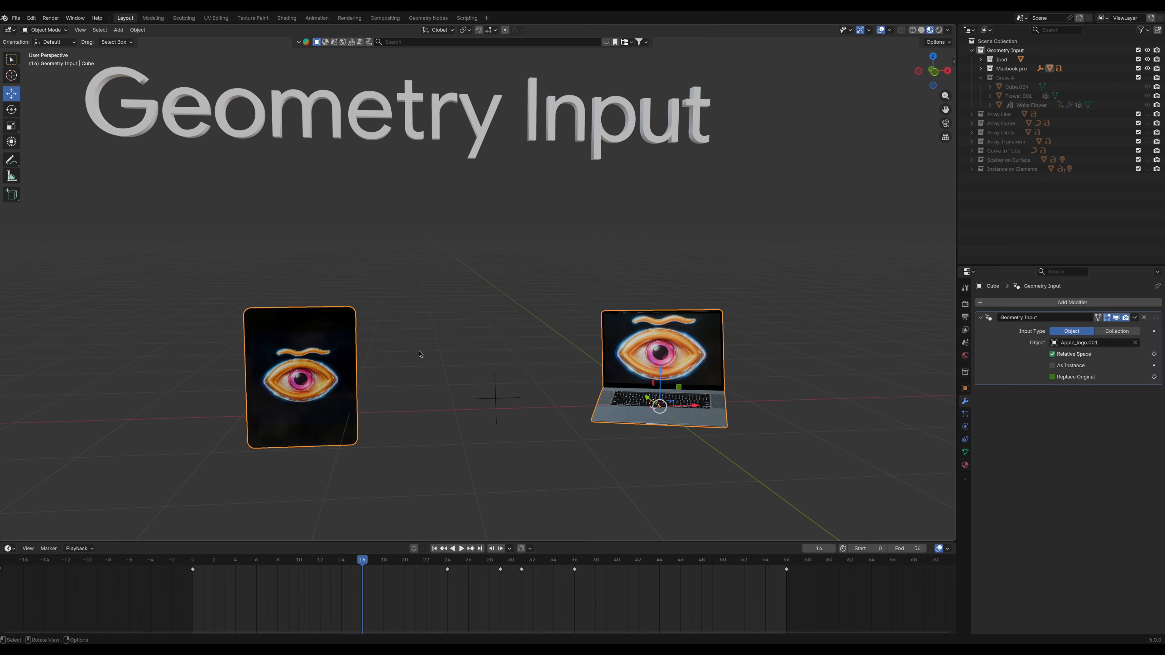
{"action": "key", "text": "space"}
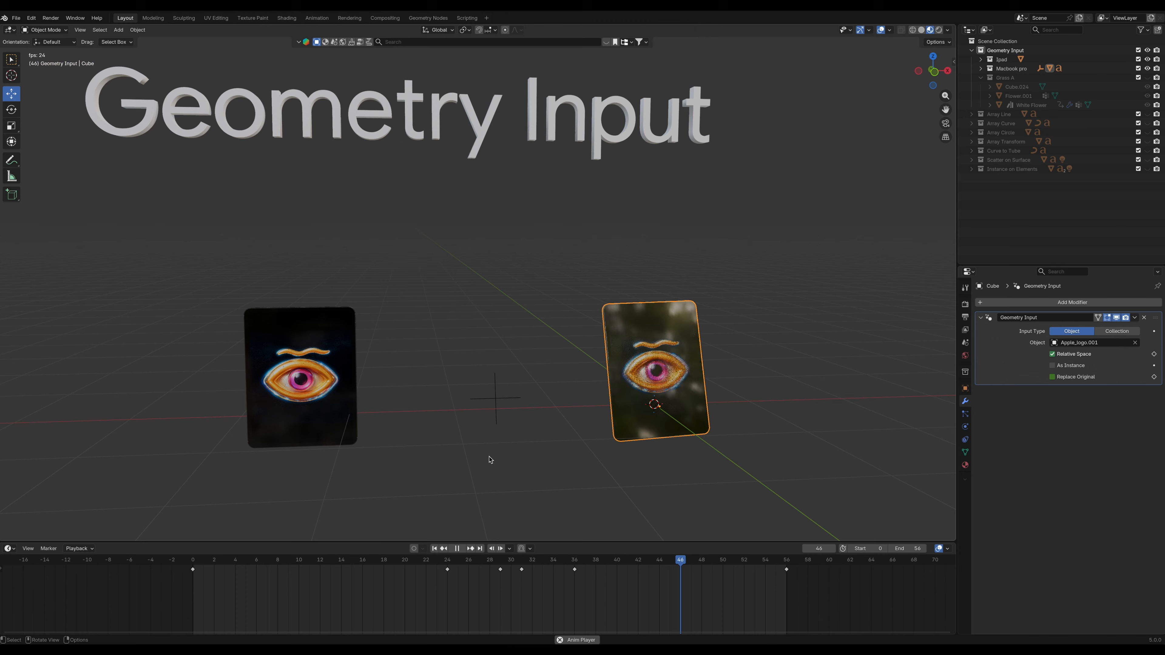
{"action": "middle_click_drag", "start_coordinate": [536, 458], "coordinate": [517, 452]}
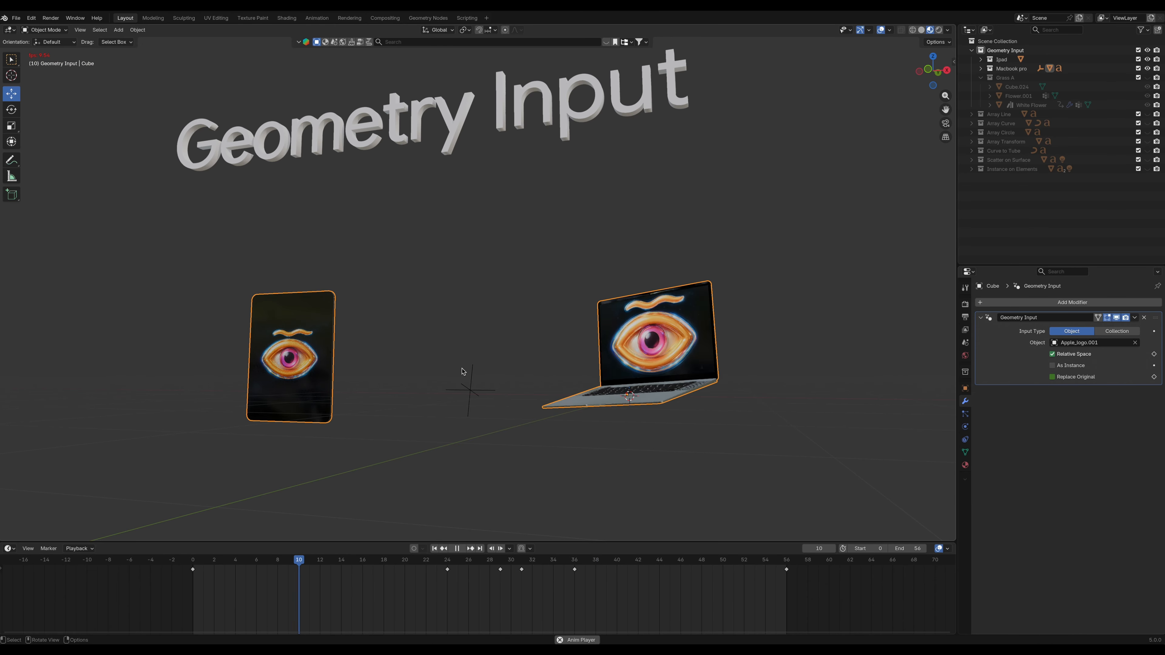
{"action": "middle_click_drag", "start_coordinate": [453, 366], "coordinate": [464, 373]}
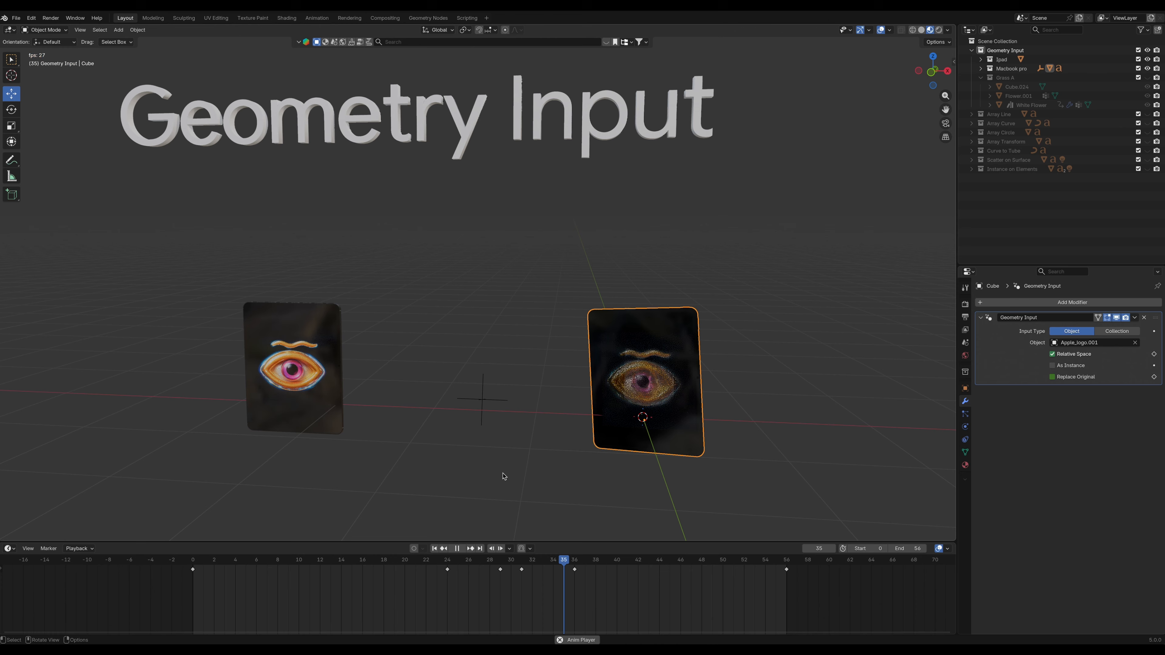
{"action": "key", "text": "space"}
Step: Copy the keyframes at frames 29 and 31 to frame 48, moving the second pasted key to frame 46
{"action": "left_click_drag", "start_coordinate": [550, 585], "coordinate": [472, 556]}
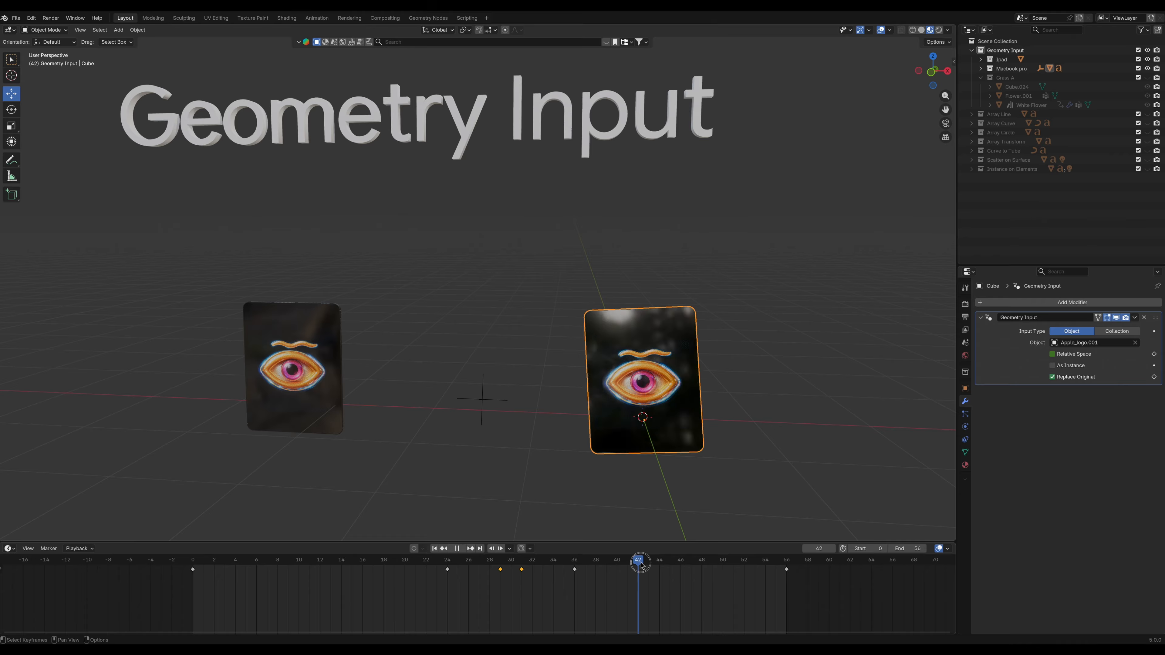
{"action": "left_click_drag", "start_coordinate": [641, 565], "coordinate": [692, 563]}
{"action": "key", "text": "ctrl+v"}
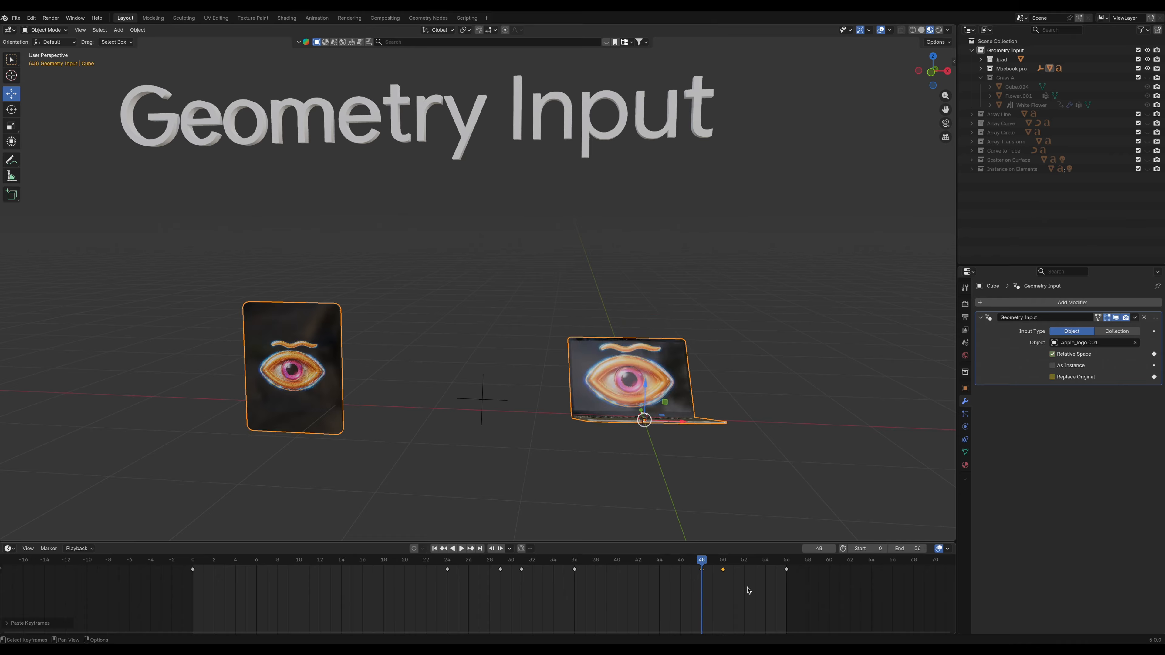
{"action": "key", "text": "g"}
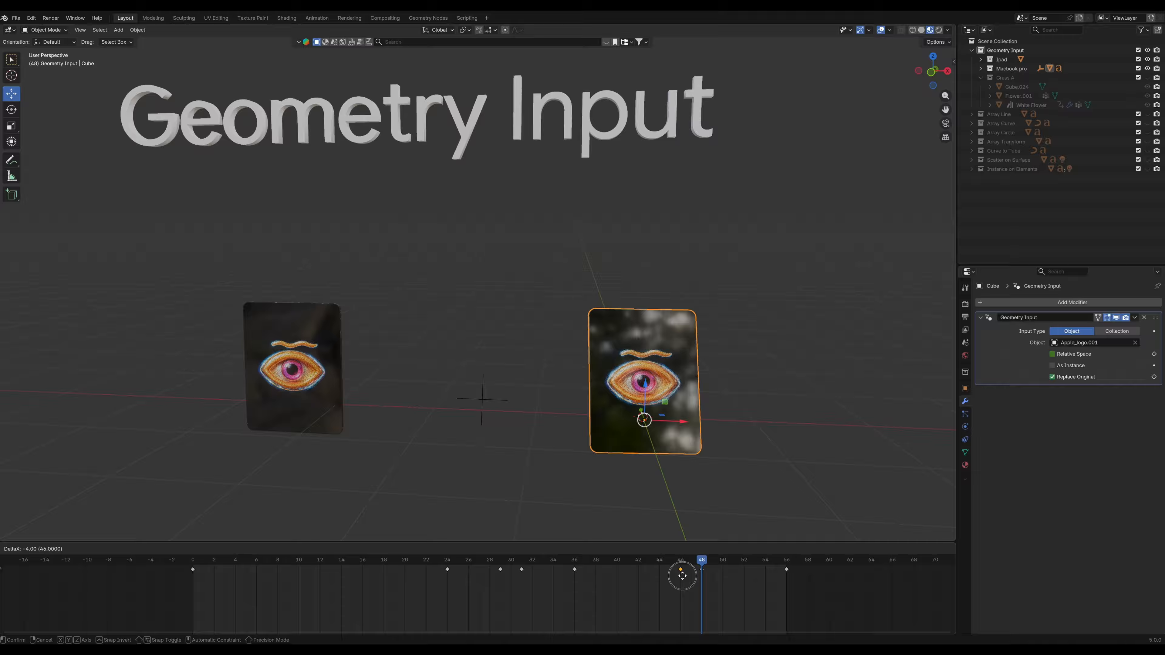
{"action": "left_click", "coordinate": [675, 575]}
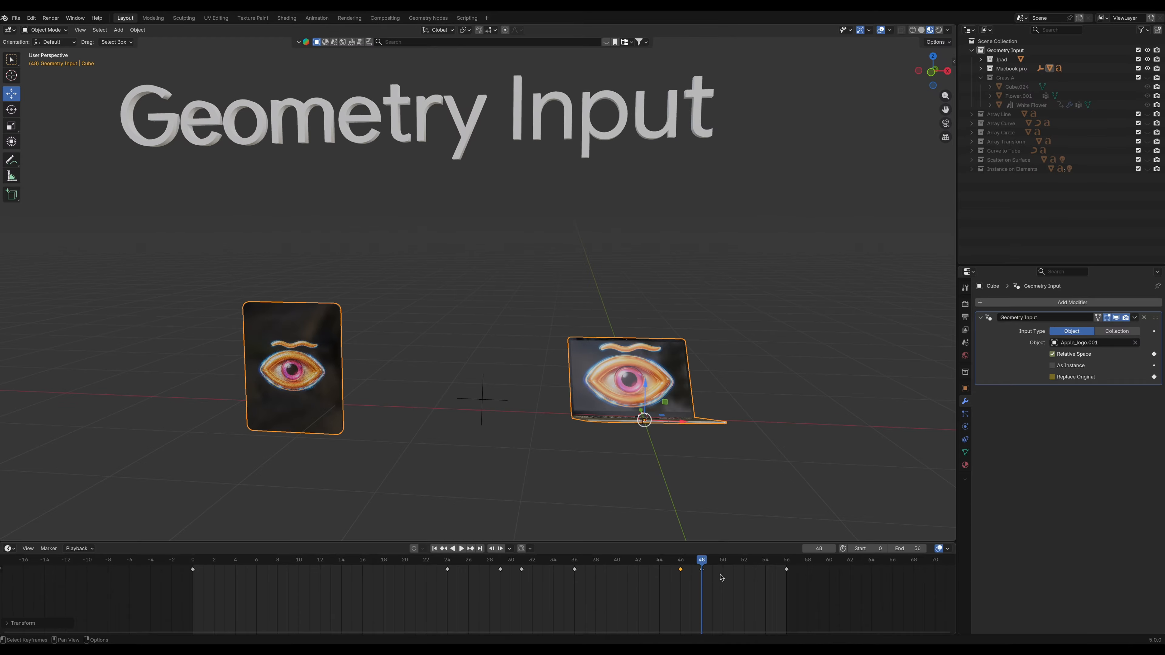
Step: Scrub and play back the animation to check the switch back from tablet to laptop
{"action": "left_click_drag", "start_coordinate": [690, 566], "coordinate": [426, 563]}
{"action": "key", "text": "space"}
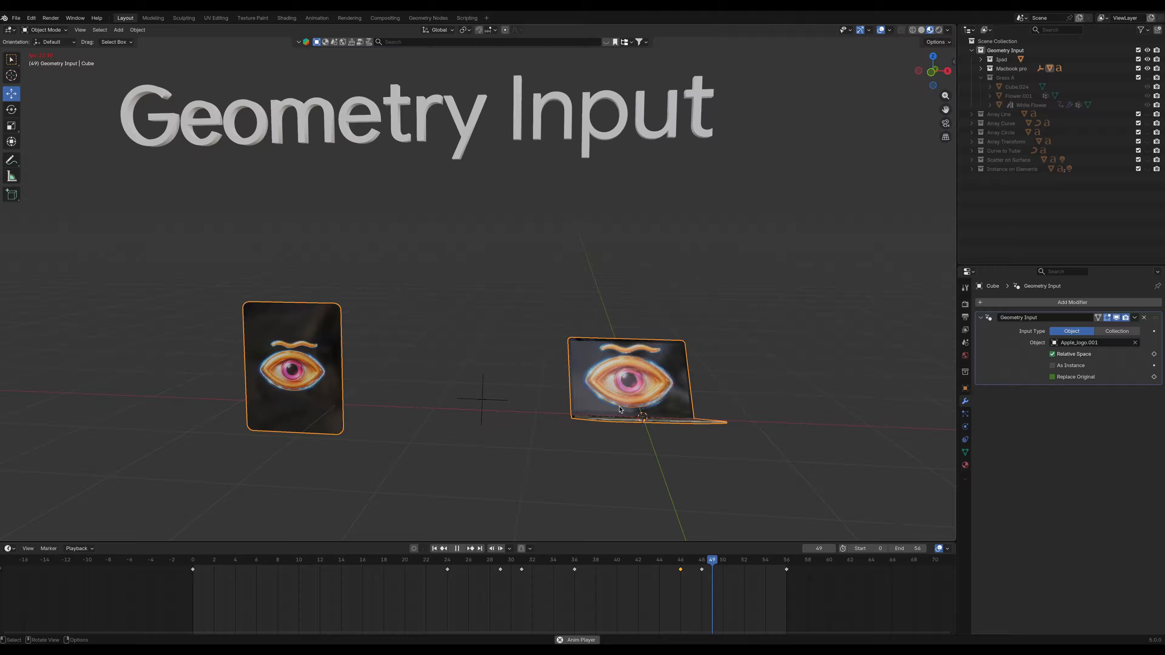
{"action": "key", "text": "Escape"}
Step: Isolate the Array Circle collection in the scene and set the tablet's Array modifier shape to Circle
{"action": "middle_click_drag", "start_coordinate": [679, 375], "coordinate": [751, 288]}
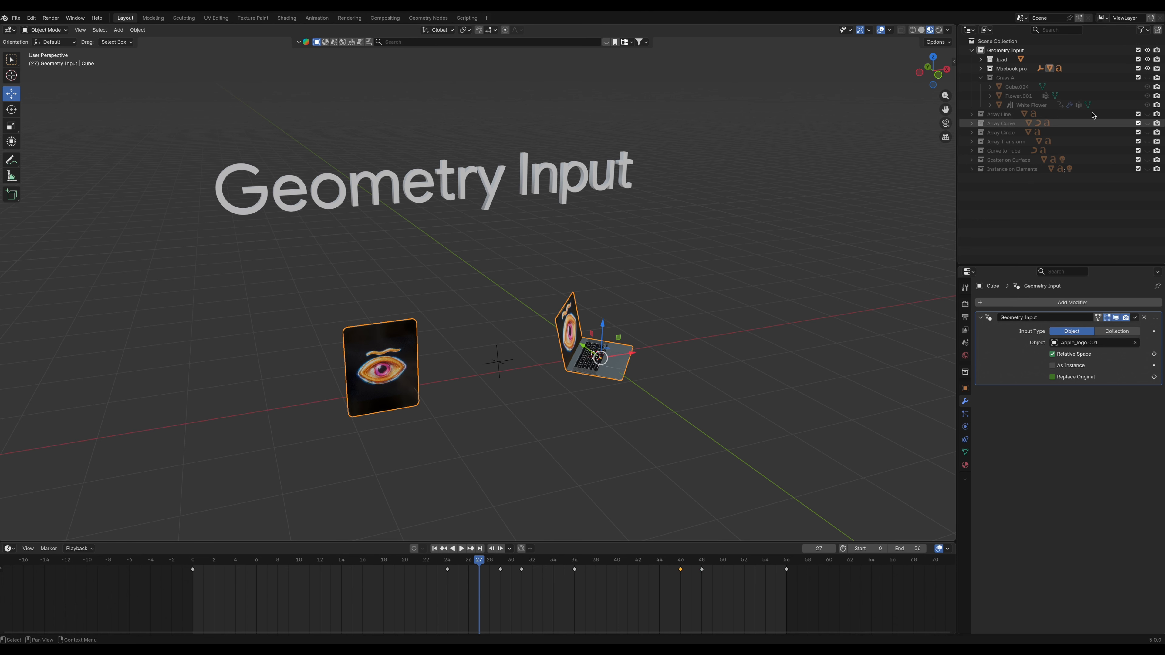
{"action": "left_click", "coordinate": [1147, 132], "text": "ctrl"}
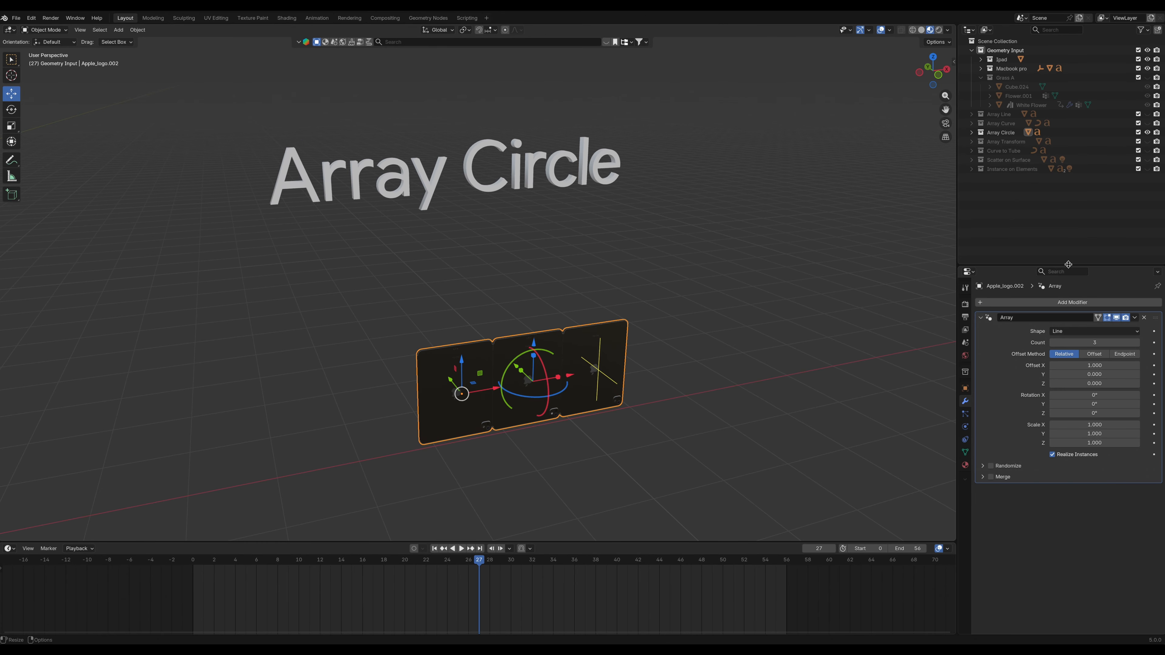
{"action": "left_click_drag", "start_coordinate": [1070, 262], "coordinate": [1070, 197]}
{"action": "left_click", "coordinate": [1094, 265]}
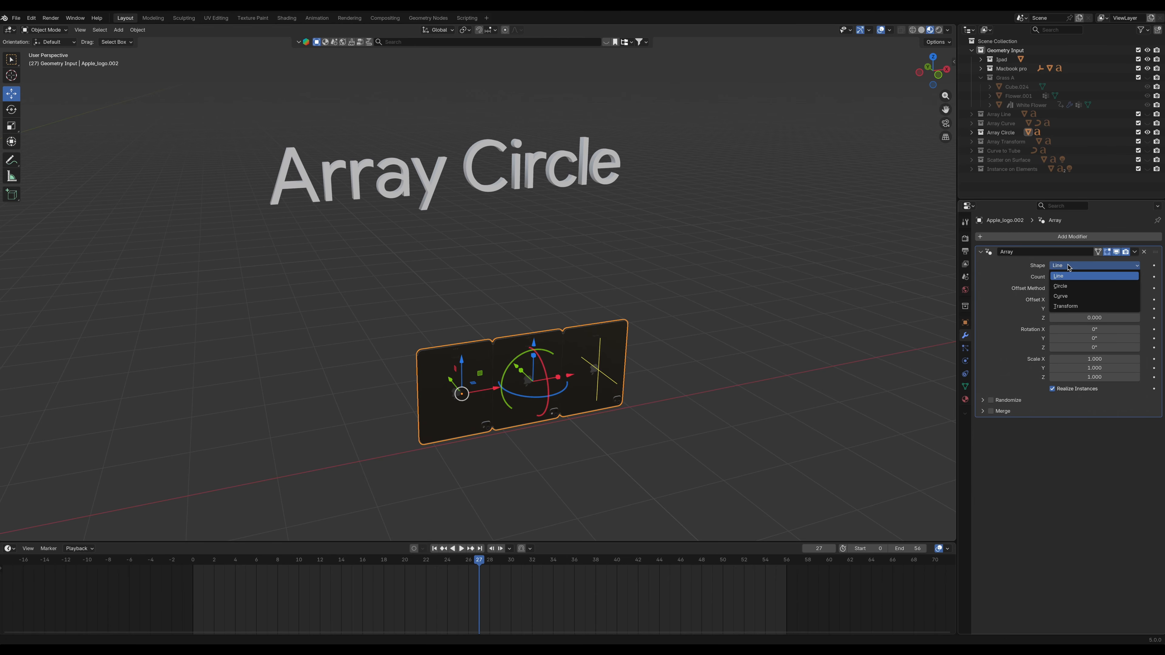
{"action": "left_click", "coordinate": [1068, 287]}
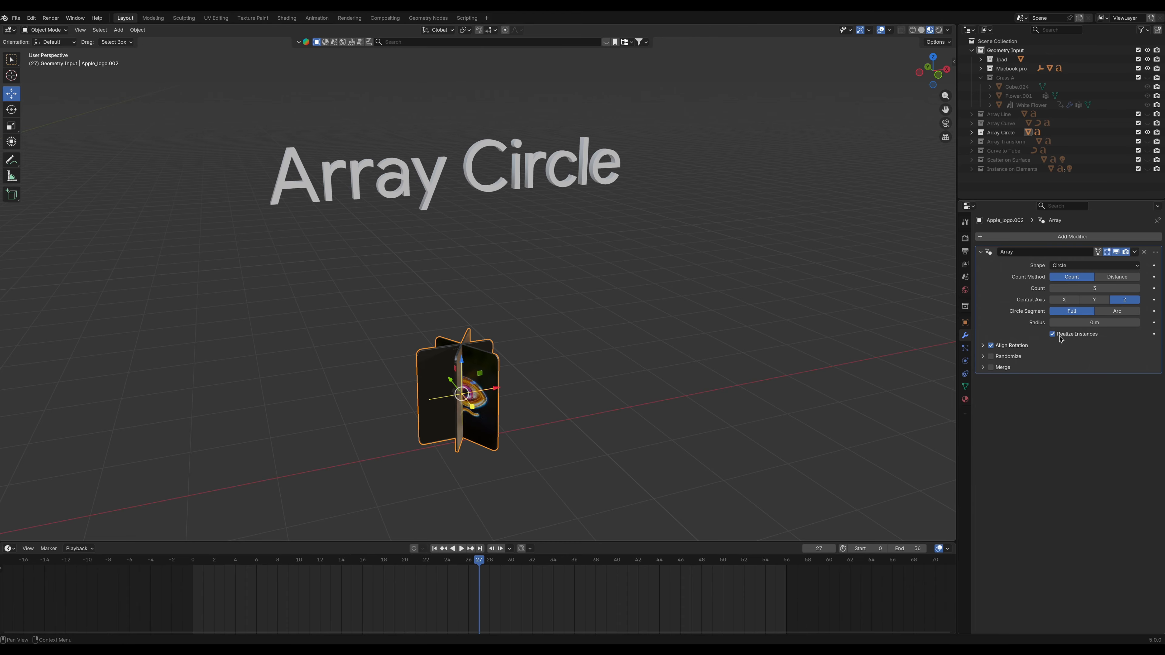
Step: Set the circular array's radius to about 1.84 m and its central axis to Y
{"action": "left_click_drag", "start_coordinate": [1086, 322], "coordinate": [1111, 322]}
{"action": "middle_click_drag", "start_coordinate": [753, 348], "coordinate": [751, 302], "text": "shift"}
{"action": "left_click", "coordinate": [1105, 300]}
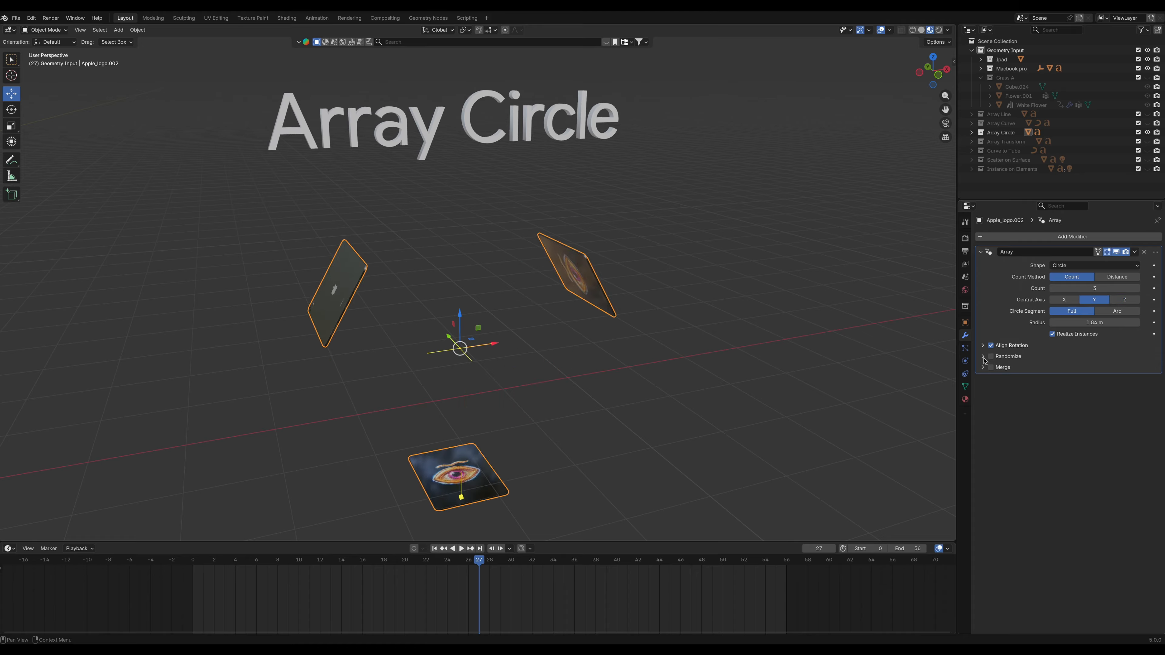
Step: Try different Align Rotation axes for the circular array, settling on forward axis Z and up axis Y
{"action": "left_click", "coordinate": [982, 346]}
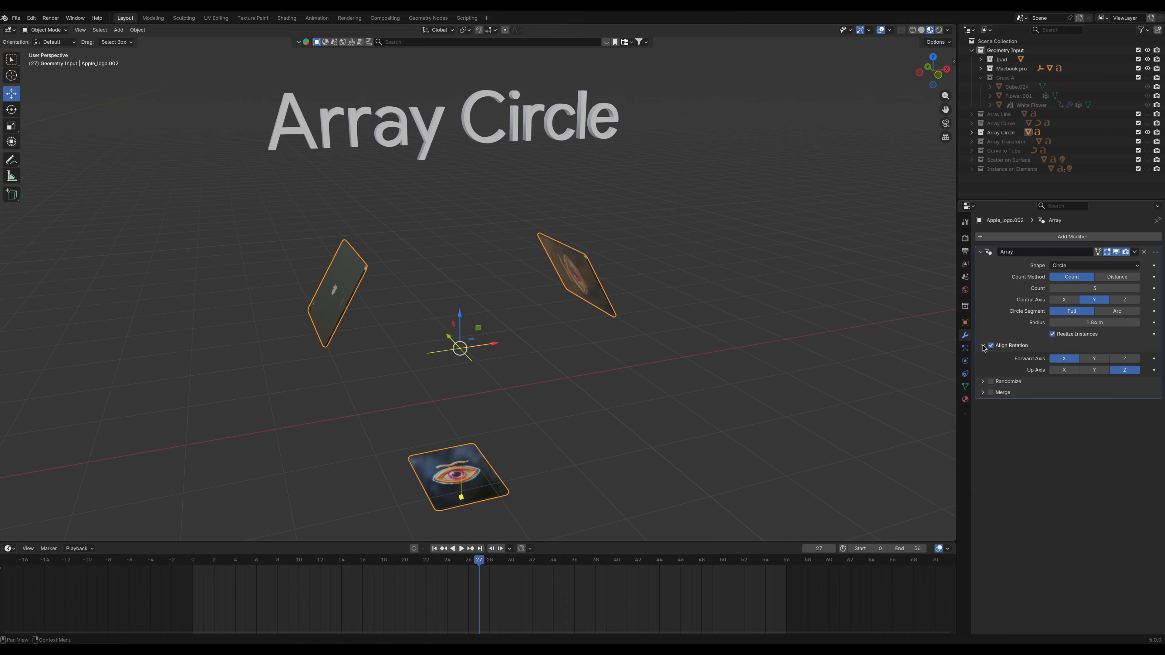
{"action": "left_click", "coordinate": [1096, 362]}
{"action": "left_click", "coordinate": [1099, 373]}
{"action": "left_click", "coordinate": [1074, 373]}
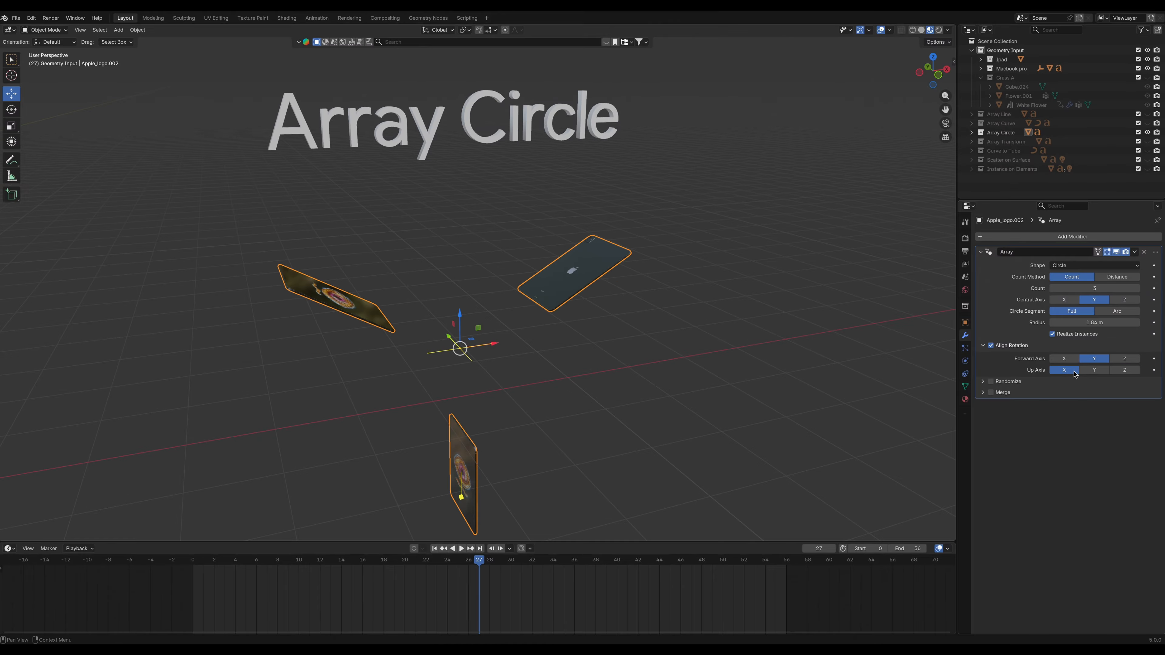
{"action": "left_click", "coordinate": [1132, 371]}
{"action": "left_click", "coordinate": [1126, 360]}
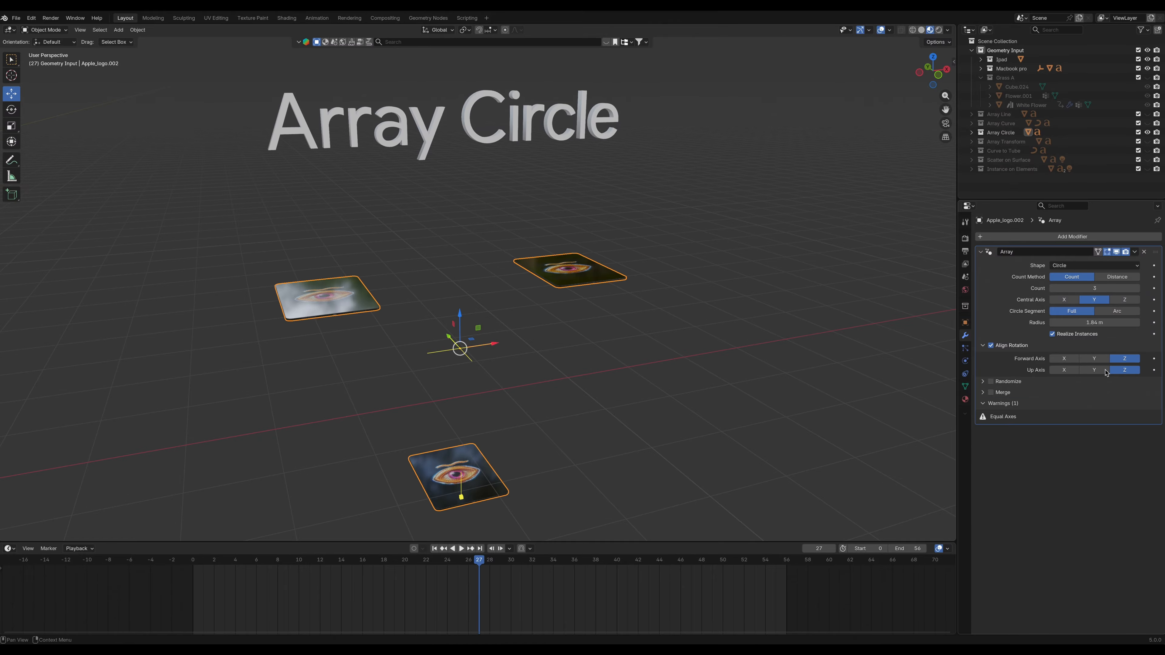
{"action": "left_click", "coordinate": [1094, 370]}
{"action": "middle_click_drag", "start_coordinate": [689, 329], "coordinate": [708, 302], "text": "shift"}
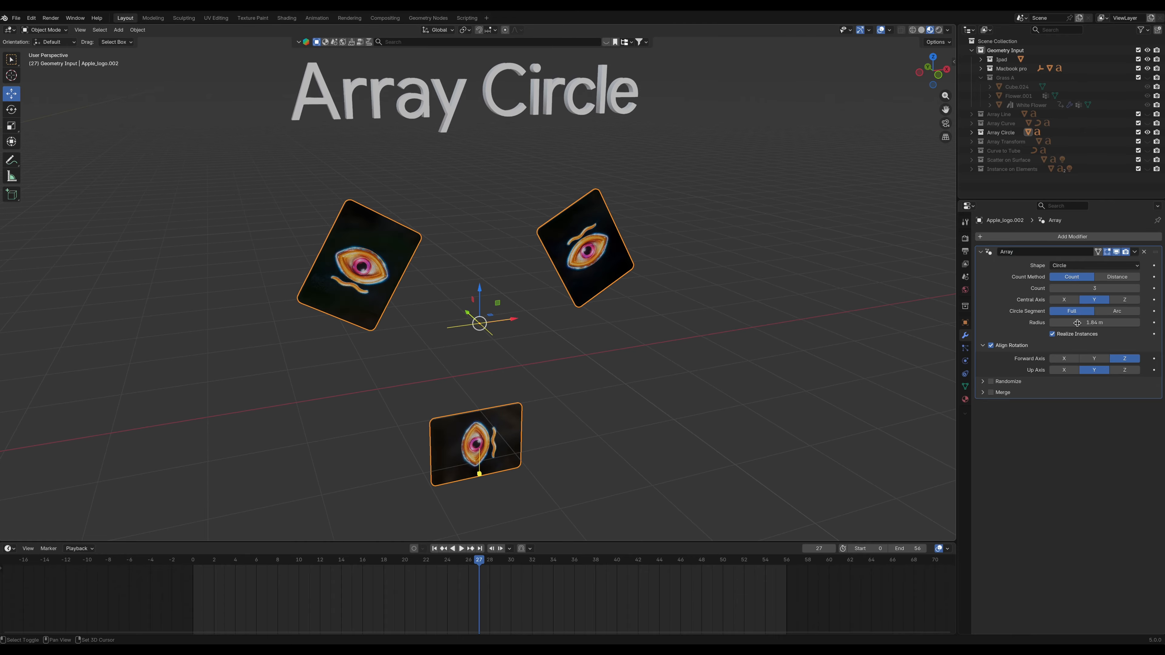
Step: Increase the circular array's count to 6
{"action": "left_click", "coordinate": [1138, 288]}
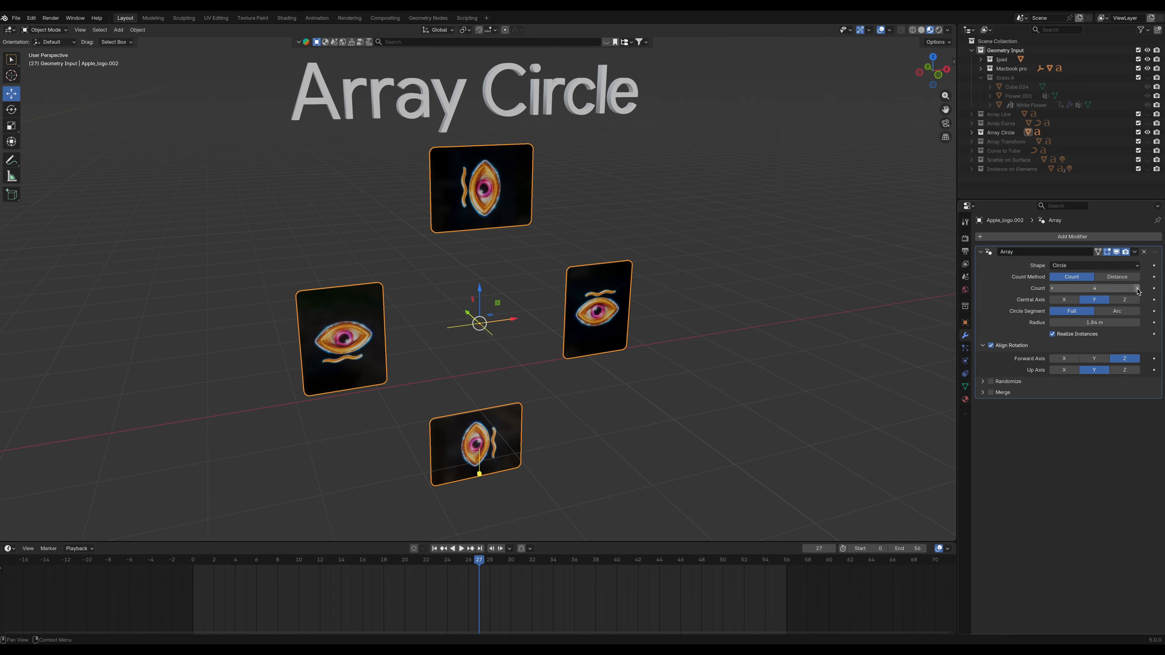
{"action": "left_click", "coordinate": [1137, 288]}
{"action": "left_click", "coordinate": [1137, 289]}
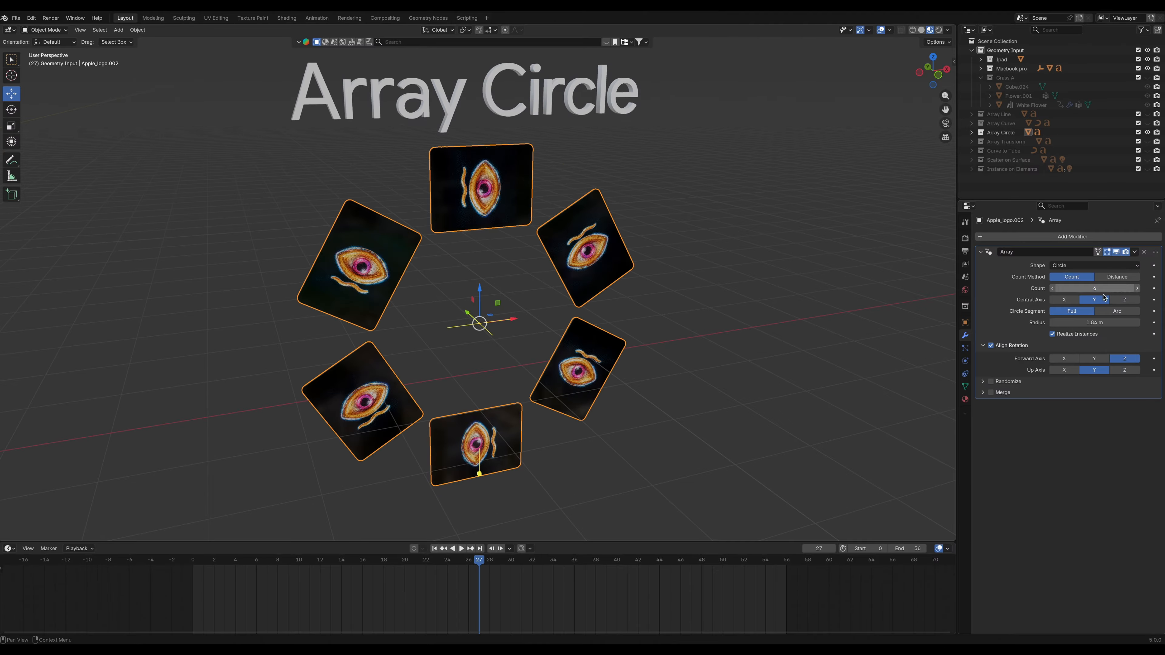
Step: Enable Randomize on the circular array with 0.220 offset and 59.1° rotation on all three axes
{"action": "left_click", "coordinate": [986, 381]}
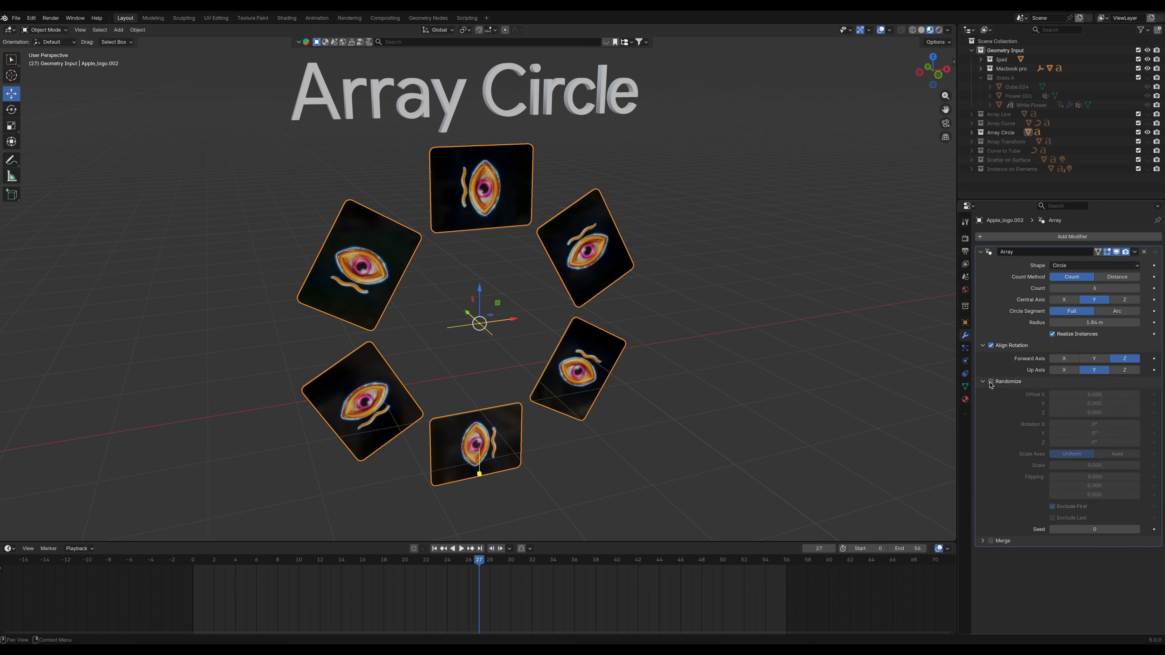
{"action": "left_click", "coordinate": [991, 381]}
{"action": "left_click_drag", "start_coordinate": [1110, 435], "coordinate": [1113, 394]}
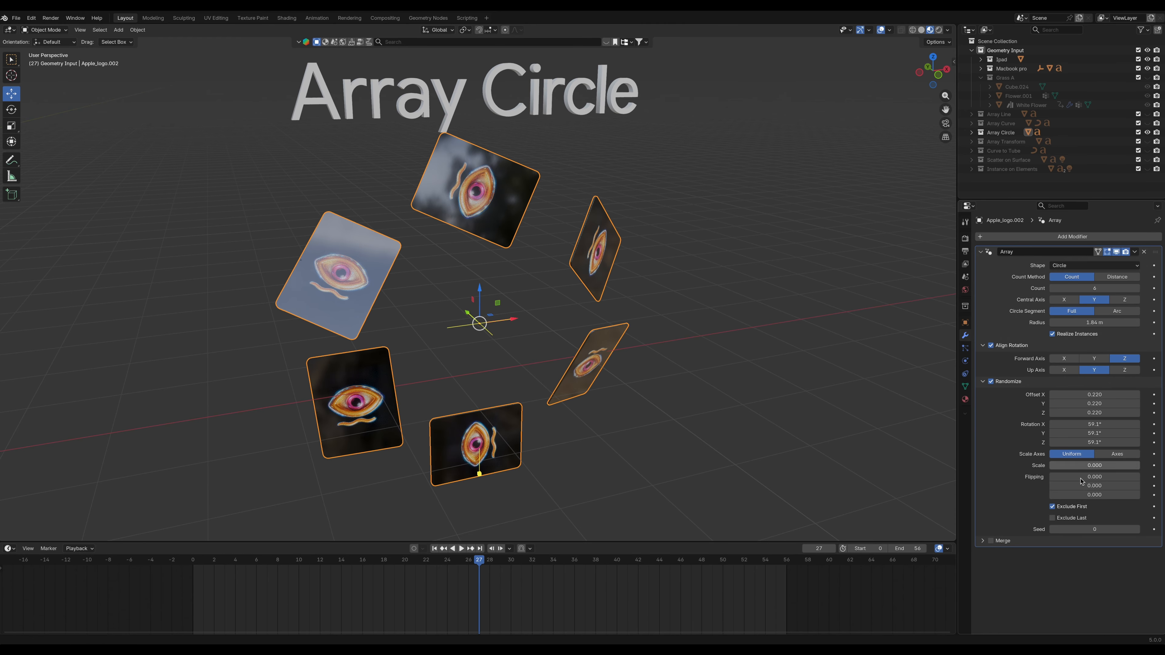
{"action": "mouse_move", "coordinate": [1080, 478]}
{"action": "left_mouse_down"}
{"action": "mouse_move", "coordinate": [1056, 483]}
{"action": "mouse_move", "coordinate": [1101, 483]}
{"action": "mouse_move", "coordinate": [1069, 483]}
{"action": "mouse_move", "coordinate": [1107, 467]}
{"action": "mouse_move", "coordinate": [1085, 466]}
{"action": "left_mouse_up"}
{"action": "middle_click_drag", "start_coordinate": [527, 284], "coordinate": [727, 281]}
{"action": "scroll", "coordinate": [504, 183], "scroll_direction": "down", "scroll_amount": 1}
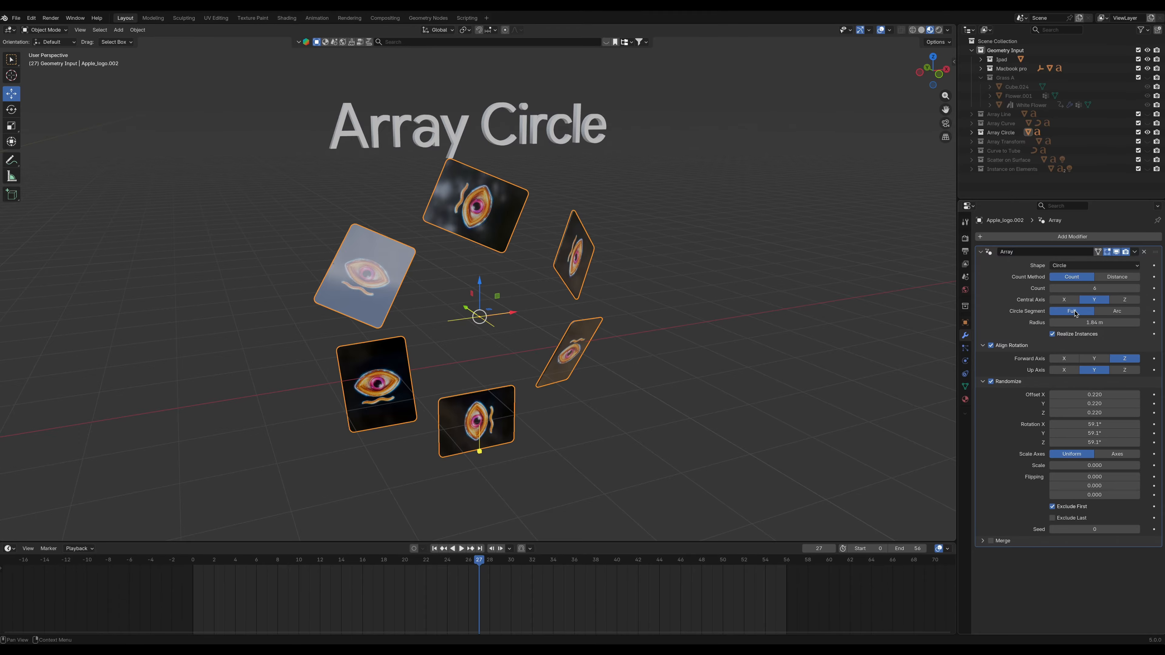
Step: Switch the circle segment to Arc and set the sweep angle to 215°
{"action": "left_click", "coordinate": [1117, 311]}
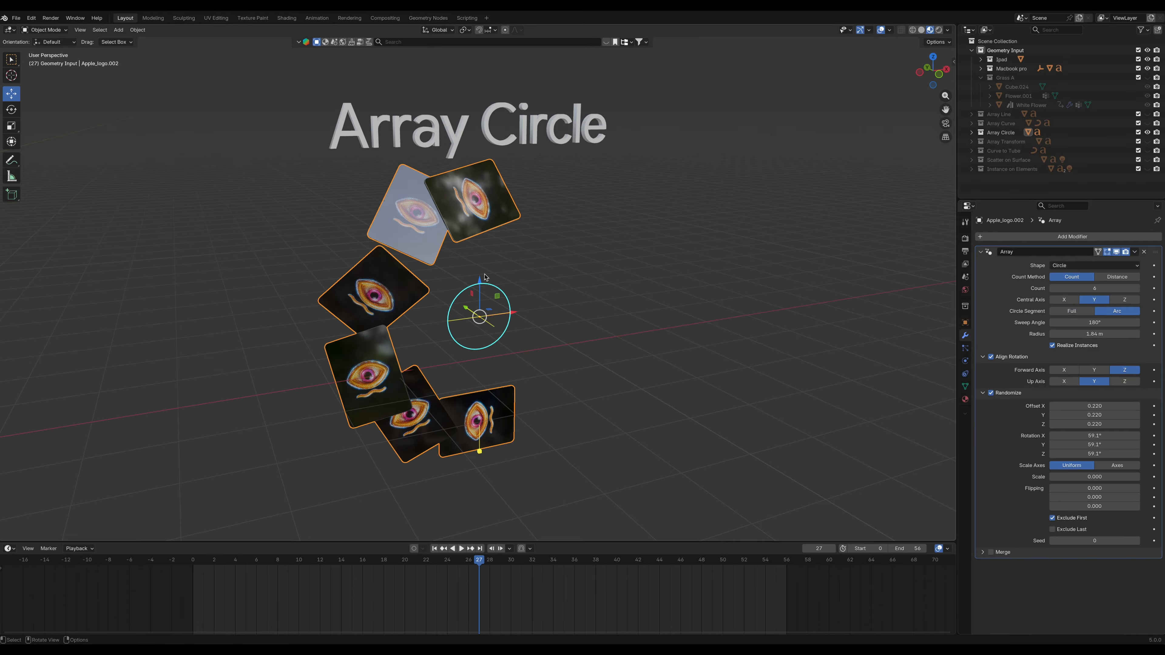
{"action": "middle_click_drag", "start_coordinate": [538, 237], "coordinate": [560, 249]}
{"action": "mouse_move", "coordinate": [1095, 322]}
{"action": "left_mouse_down"}
{"action": "mouse_move", "coordinate": [1122, 323]}
{"action": "mouse_move", "coordinate": [1072, 322]}
{"action": "mouse_move", "coordinate": [1110, 323]}
{"action": "left_mouse_up"}
{"action": "middle_click_drag", "start_coordinate": [577, 224], "coordinate": [708, 192]}
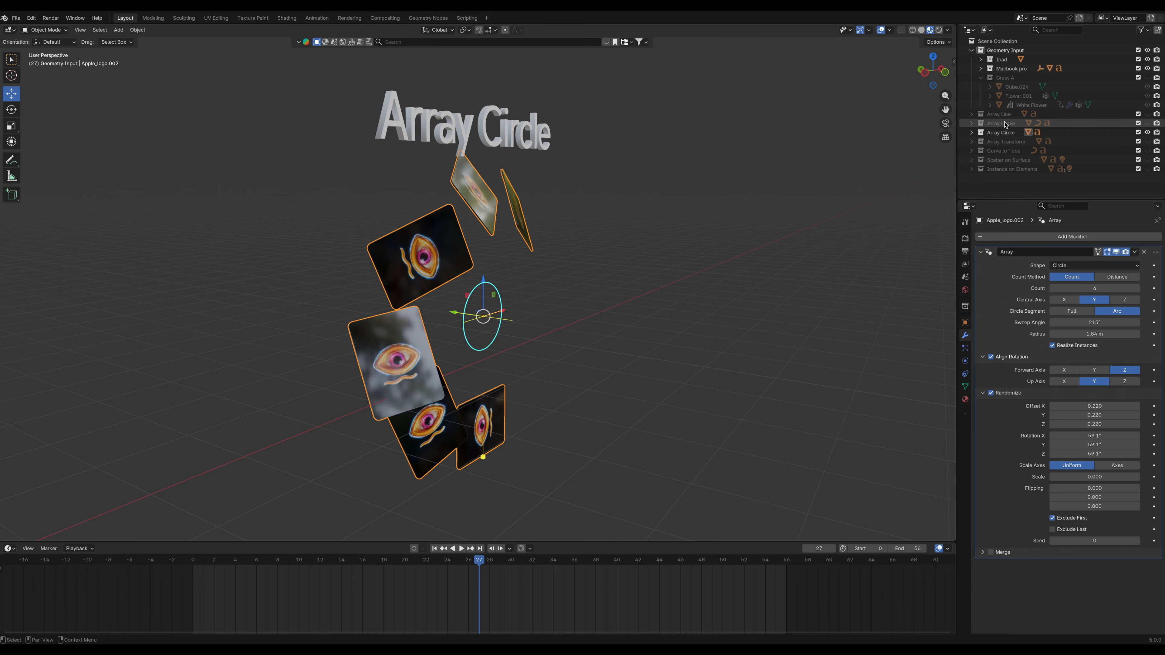
Step: Show the Array Line collection and add an Array modifier to its tablet
{"action": "left_click", "coordinate": [1147, 114]}
{"action": "middle_click_drag", "start_coordinate": [269, 279], "coordinate": [526, 341], "text": "shift"}
{"action": "left_click", "coordinate": [526, 342]}
{"action": "scroll", "coordinate": [653, 338], "scroll_direction": "up", "scroll_amount": 3}
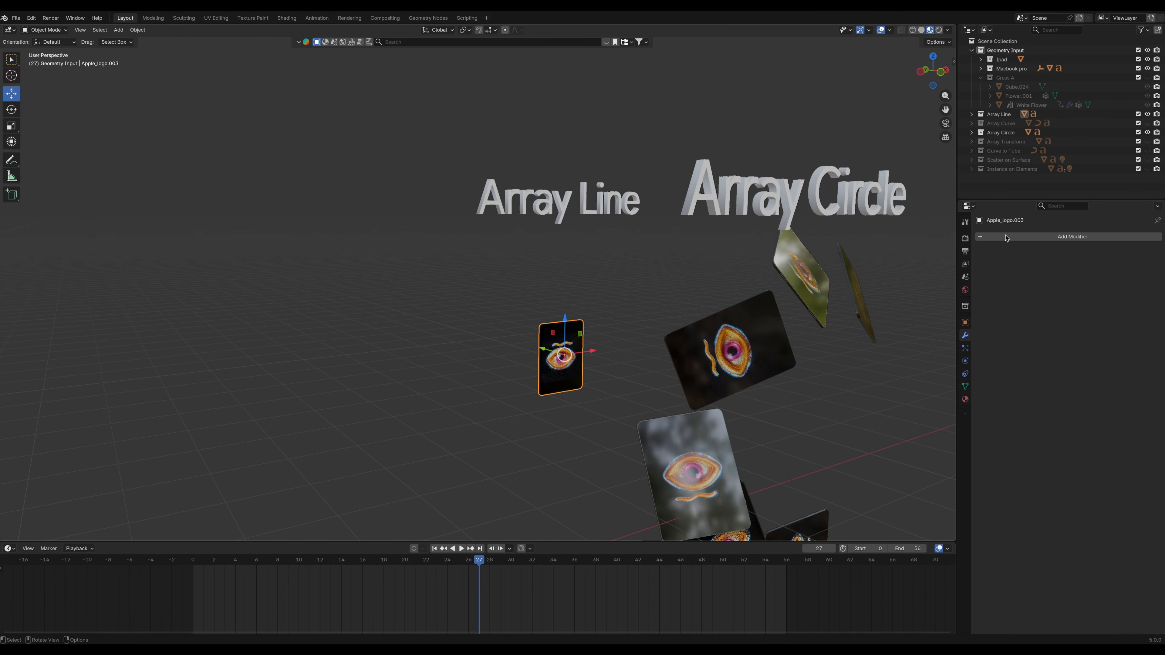
{"action": "left_click", "coordinate": [1035, 237]}
{"action": "left_click", "coordinate": [1035, 237]}
{"action": "type", "text": "arr"}
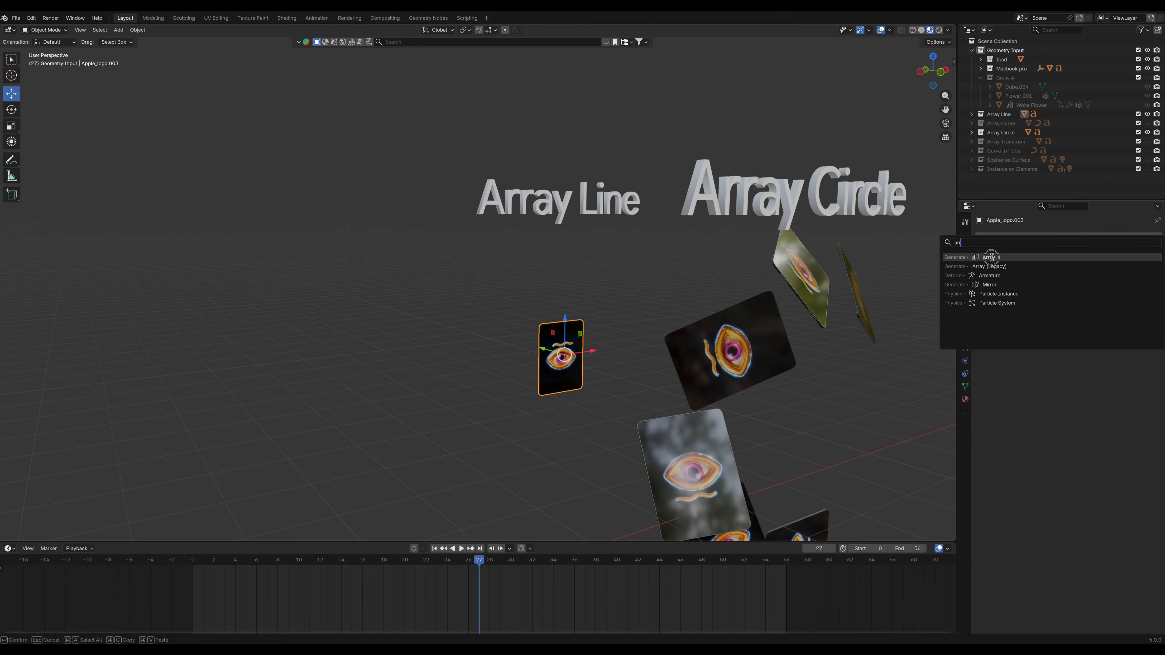
{"action": "left_click", "coordinate": [991, 257]}
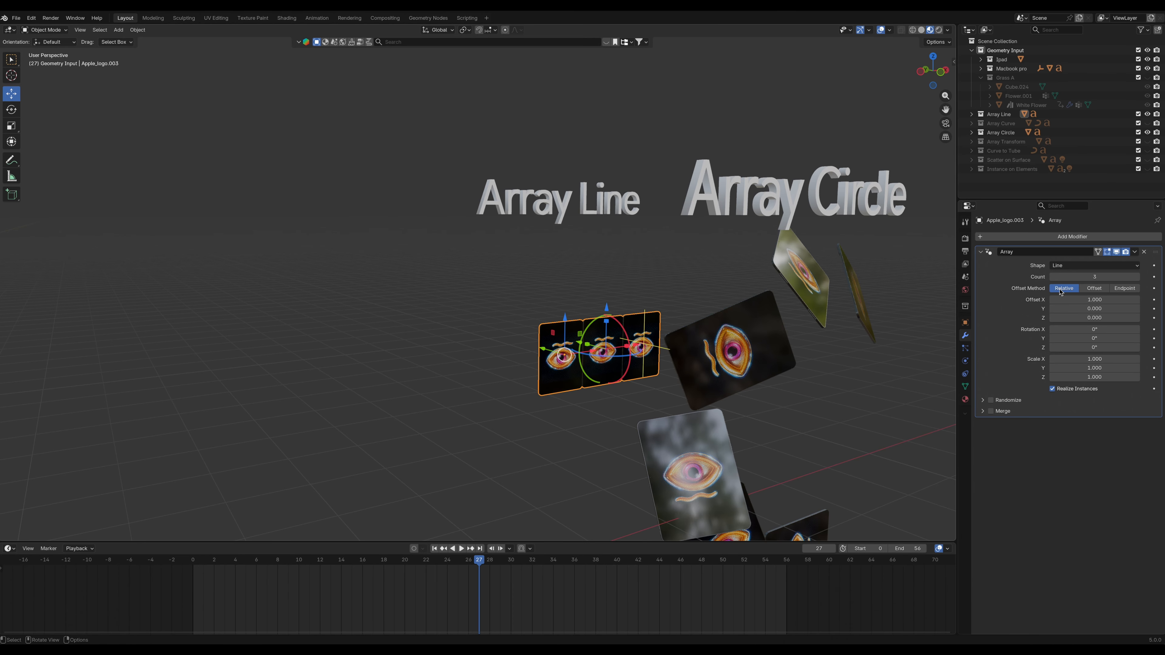
Step: Set the line array's relative offset to 0 on X and about 30.280 on Y
{"action": "double_click", "coordinate": [1102, 308]}
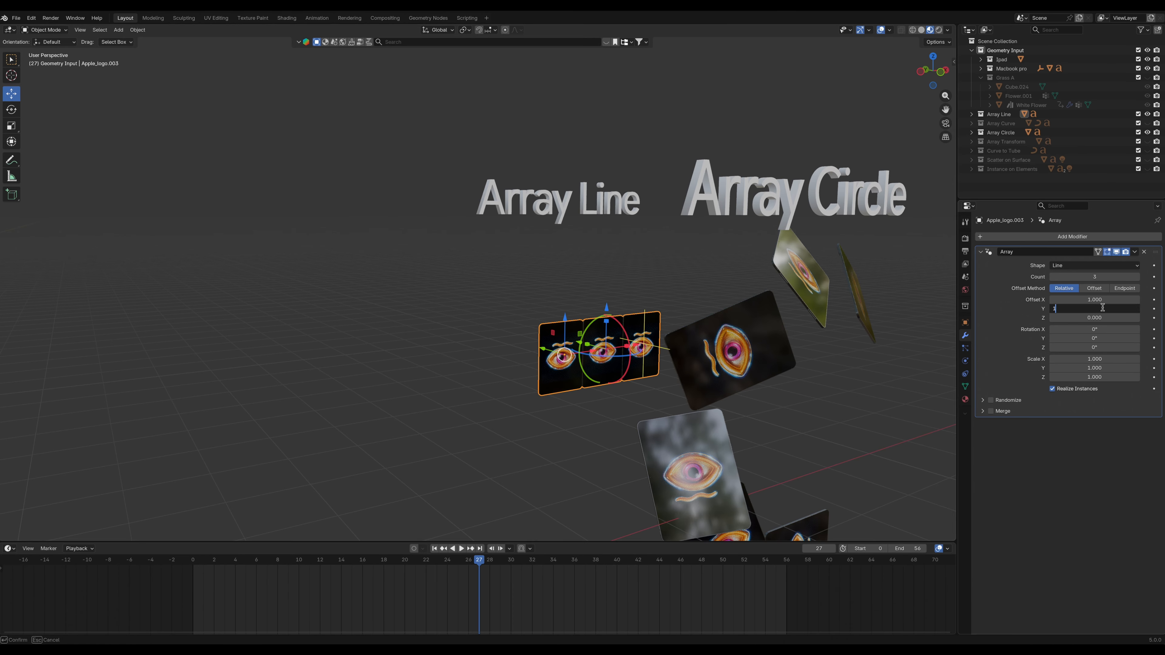
{"action": "key", "text": "Return"}
{"action": "double_click", "coordinate": [1098, 298]}
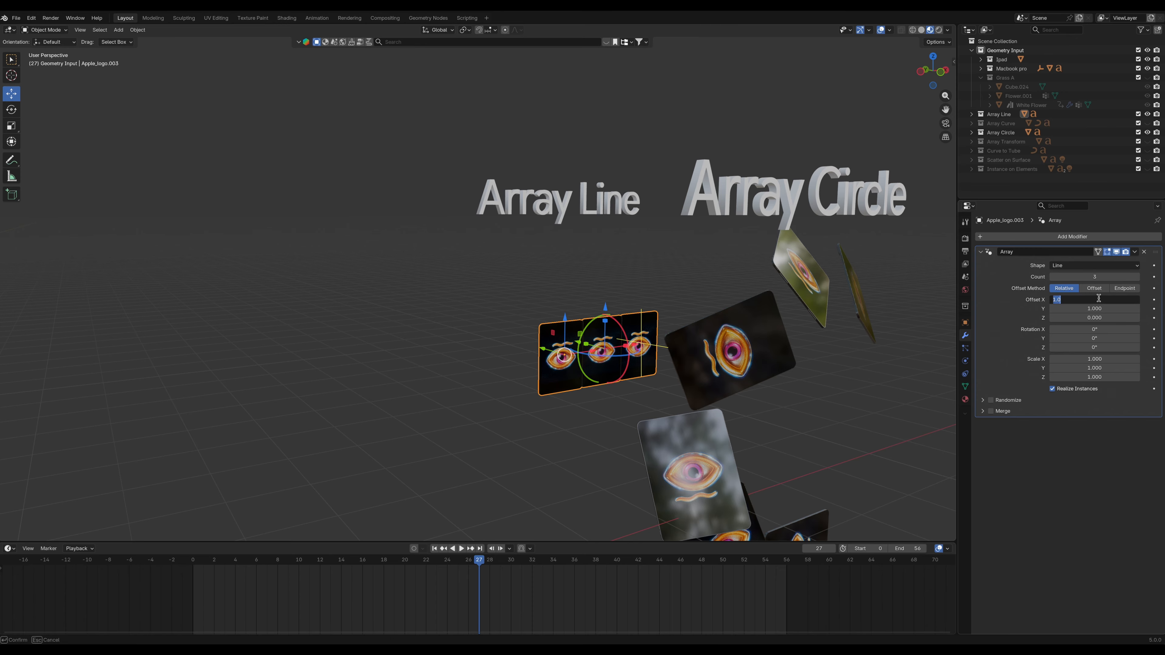
{"action": "type", "text": "0"}
{"action": "key", "text": "Return"}
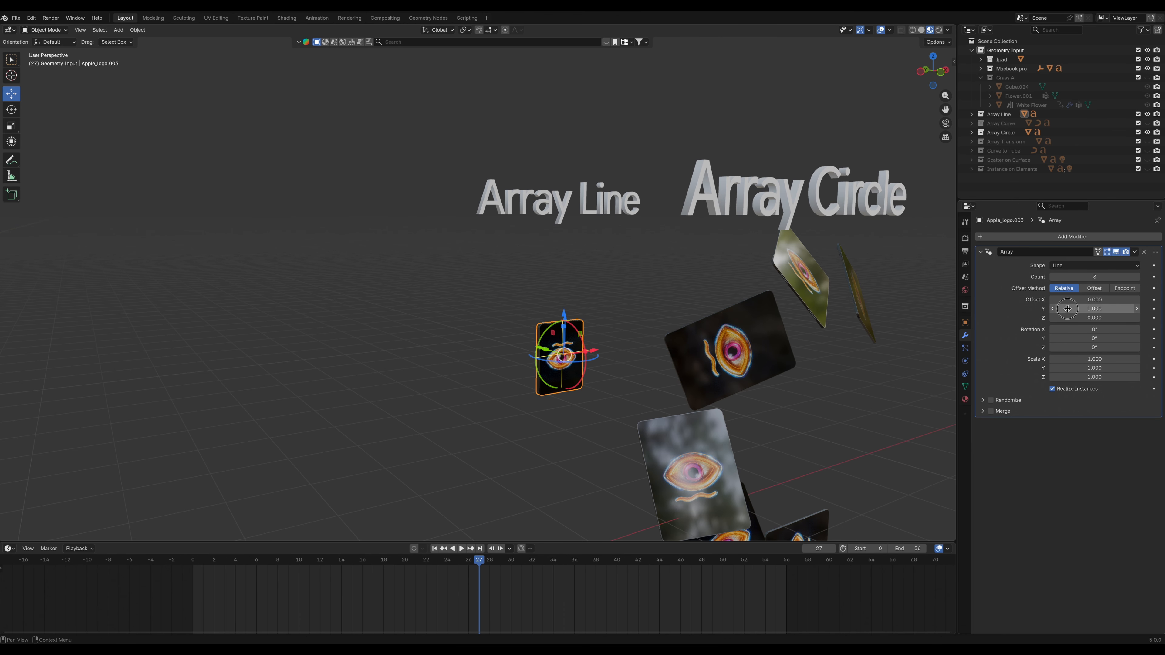
{"action": "left_click_drag", "start_coordinate": [1099, 308], "coordinate": [1147, 308]}
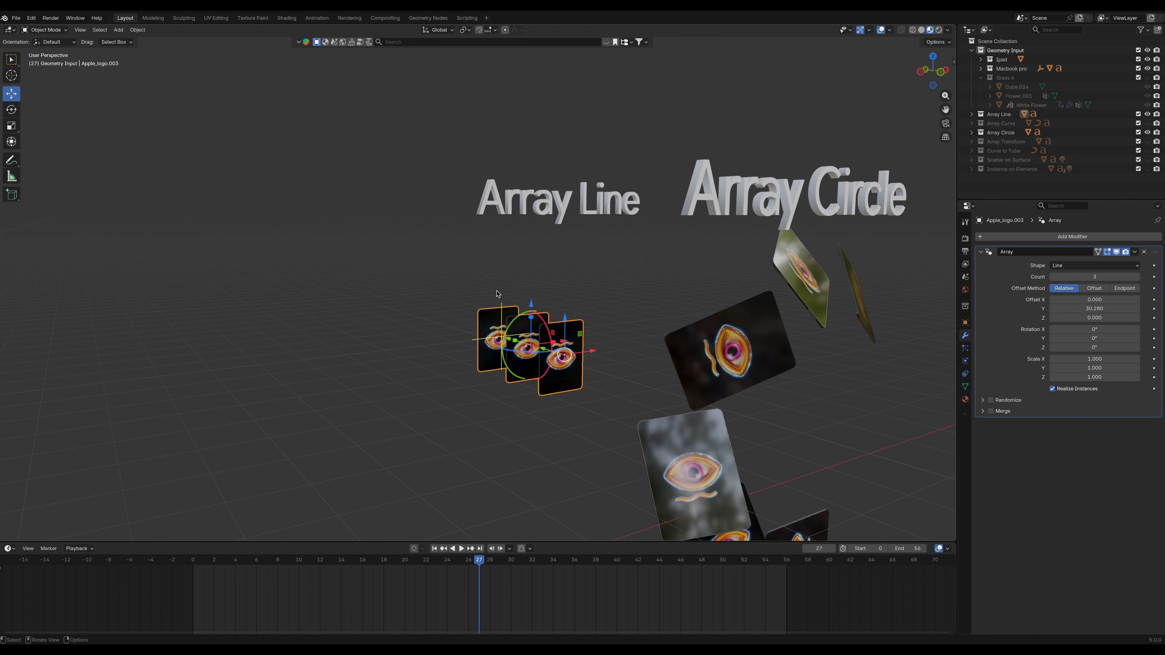
Step: Enable Randomize on the line array and try a random X rotation
{"action": "middle_click_drag", "start_coordinate": [487, 298], "coordinate": [459, 275]}
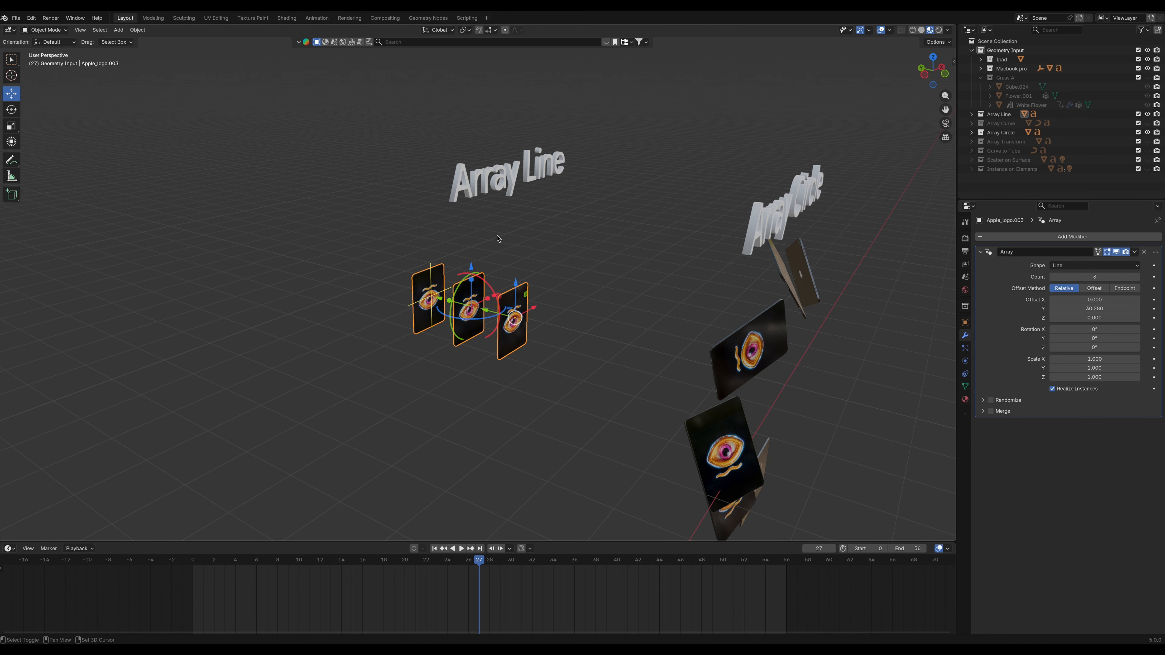
{"action": "middle_click_drag", "start_coordinate": [499, 239], "coordinate": [529, 277], "text": "shift"}
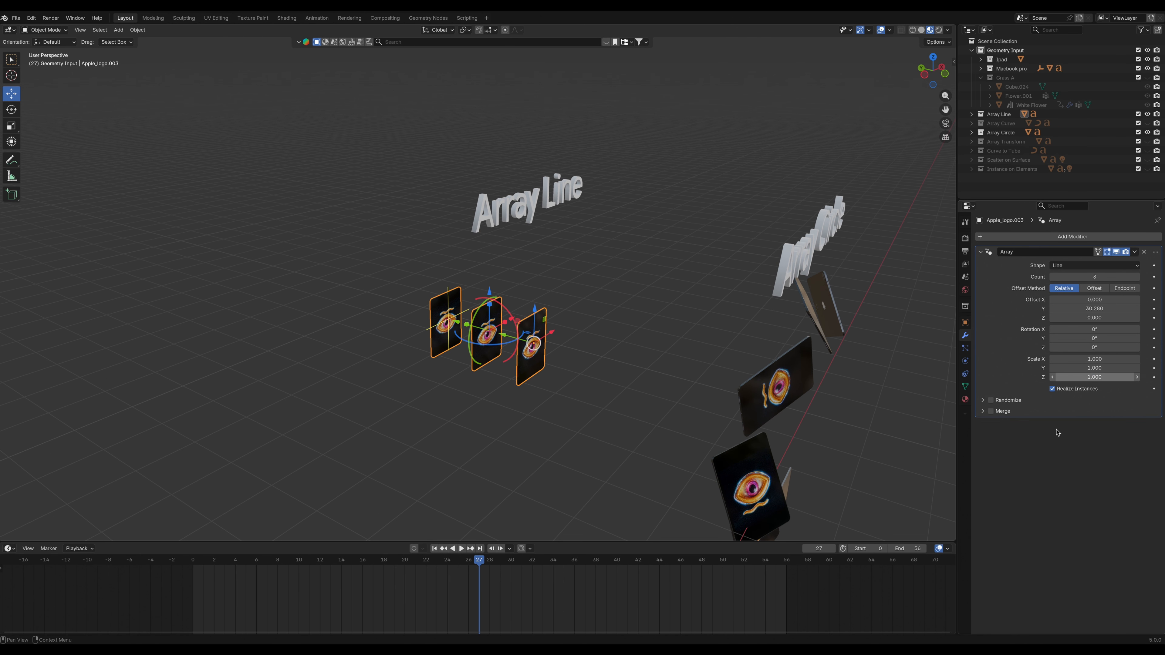
{"action": "left_click", "coordinate": [985, 400]}
{"action": "left_click", "coordinate": [992, 401]}
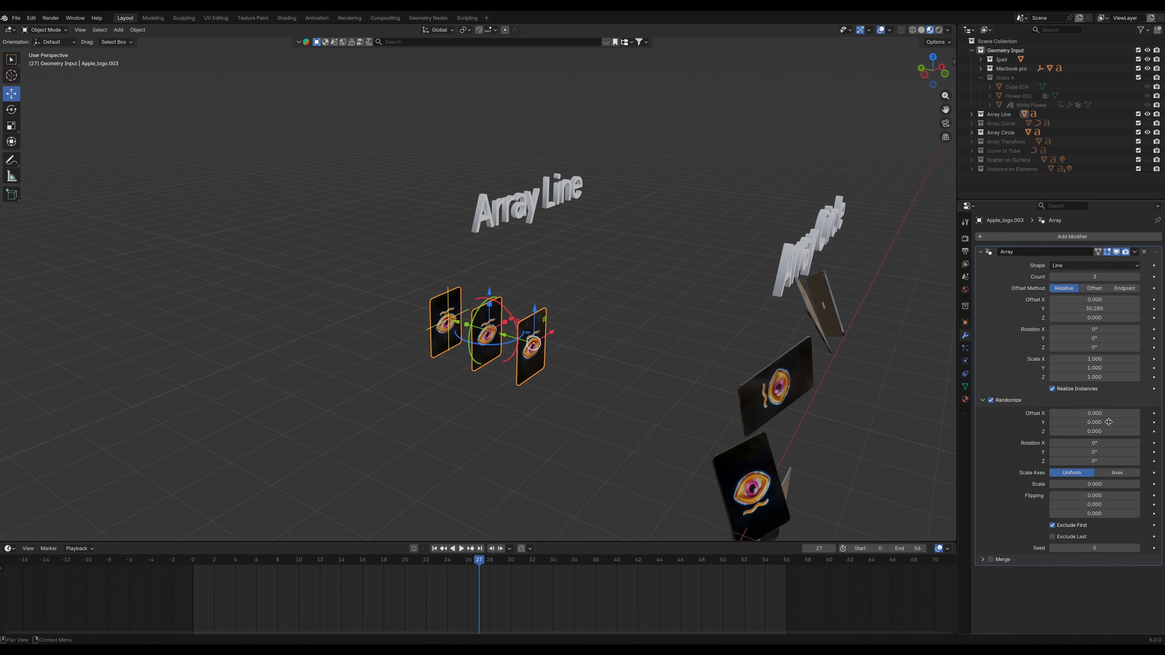
{"action": "mouse_move", "coordinate": [1096, 443]}
{"action": "left_mouse_down"}
{"action": "mouse_move", "coordinate": [1112, 443]}
{"action": "mouse_move", "coordinate": [1097, 443]}
{"action": "left_mouse_up"}
{"action": "key", "text": "Escape"}
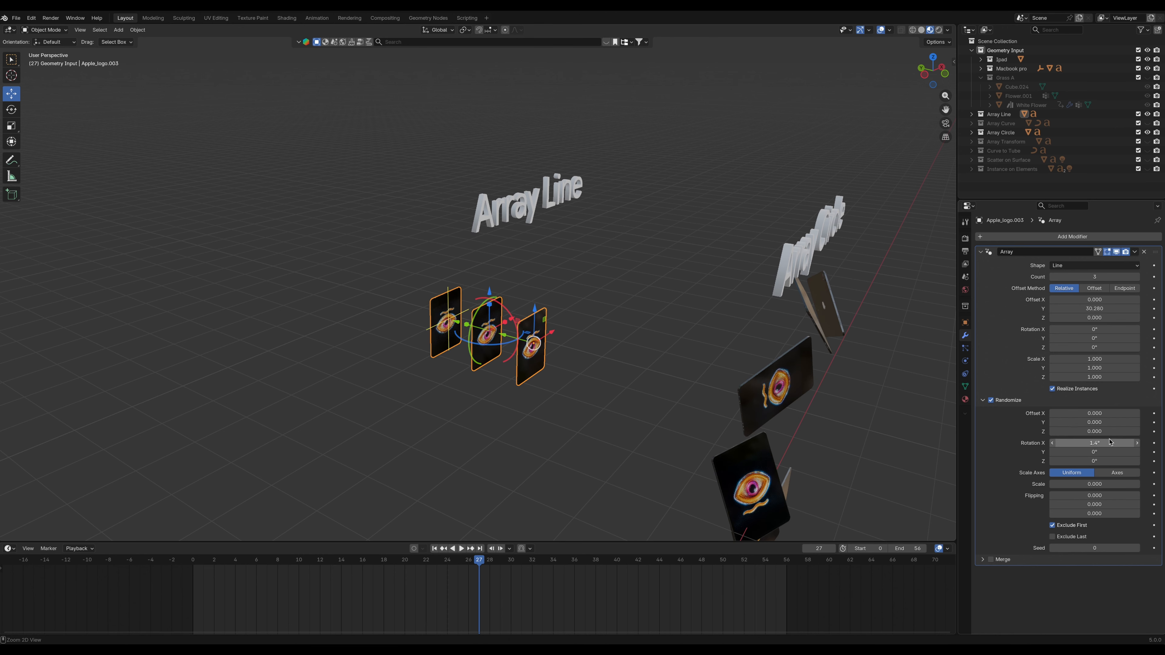
Step: Extend the line array to 7 tablets and set its rotation to about 1.8° on X, -3.51° on Y and -0.11° on Z
{"action": "scroll", "coordinate": [390, 327], "scroll_direction": "up", "scroll_amount": 3}
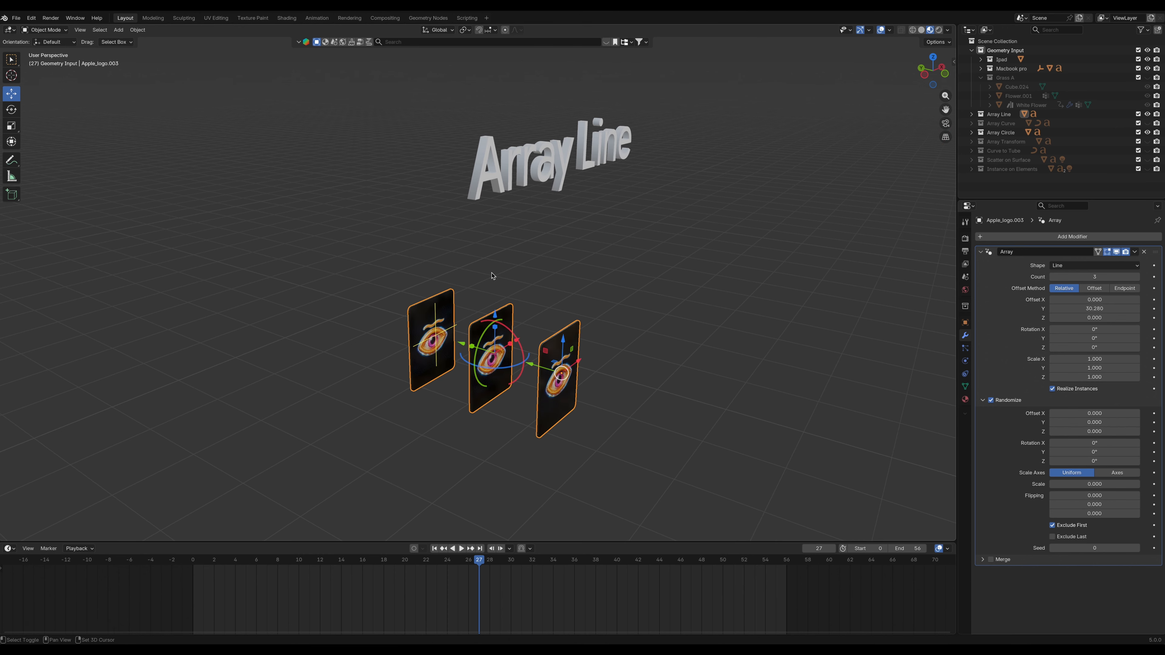
{"action": "middle_click_drag", "start_coordinate": [492, 276], "coordinate": [596, 285], "text": "shift"}
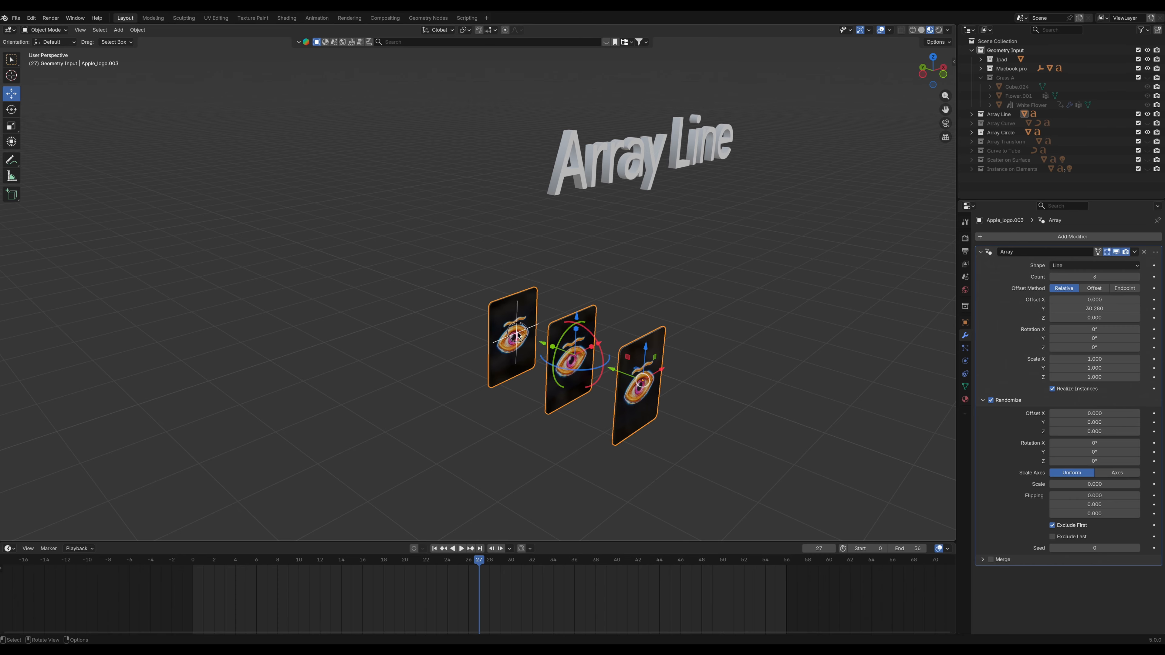
{"action": "left_click_drag", "start_coordinate": [518, 335], "coordinate": [321, 250]}
{"action": "left_click_drag", "start_coordinate": [564, 338], "coordinate": [589, 333]}
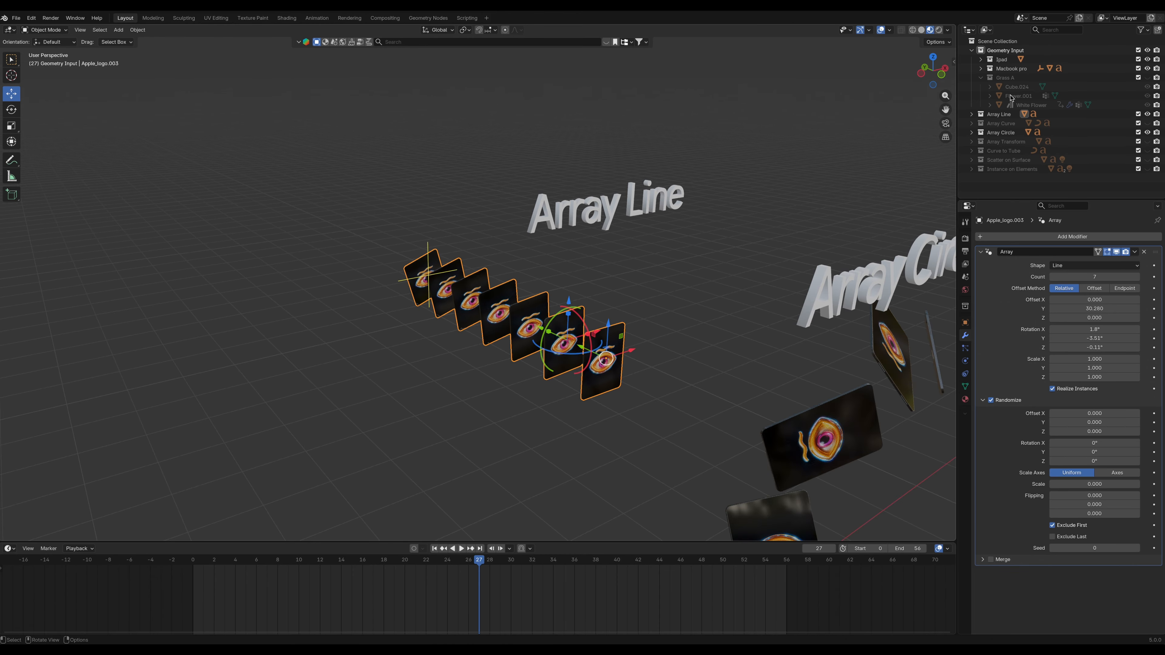
Step: Show the Array Curve collection and shorten the line array to three tablets to clear space beside it
{"action": "left_click", "coordinate": [1148, 123]}
{"action": "middle_click_drag", "start_coordinate": [398, 182], "coordinate": [518, 287], "text": "shift"}
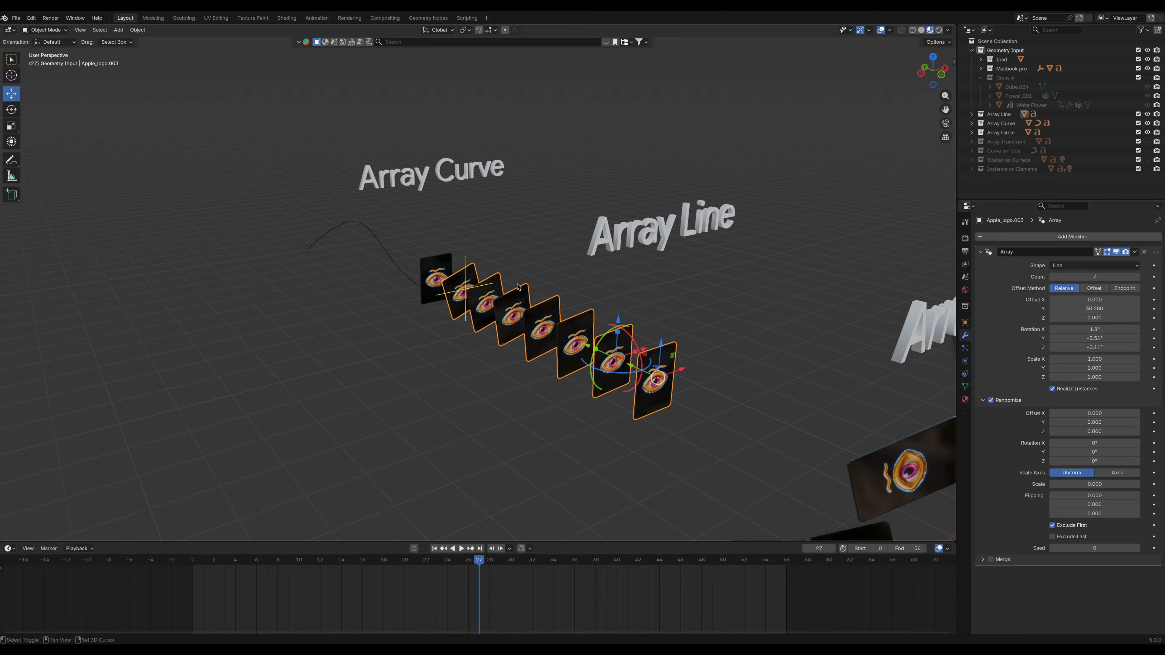
{"action": "left_click_drag", "start_coordinate": [464, 291], "coordinate": [560, 334]}
Step: Add an Array modifier to the tablet in the Array Curve collection
{"action": "left_click", "coordinate": [436, 277]}
{"action": "key", "text": "grave"}
{"action": "left_click", "coordinate": [511, 308]}
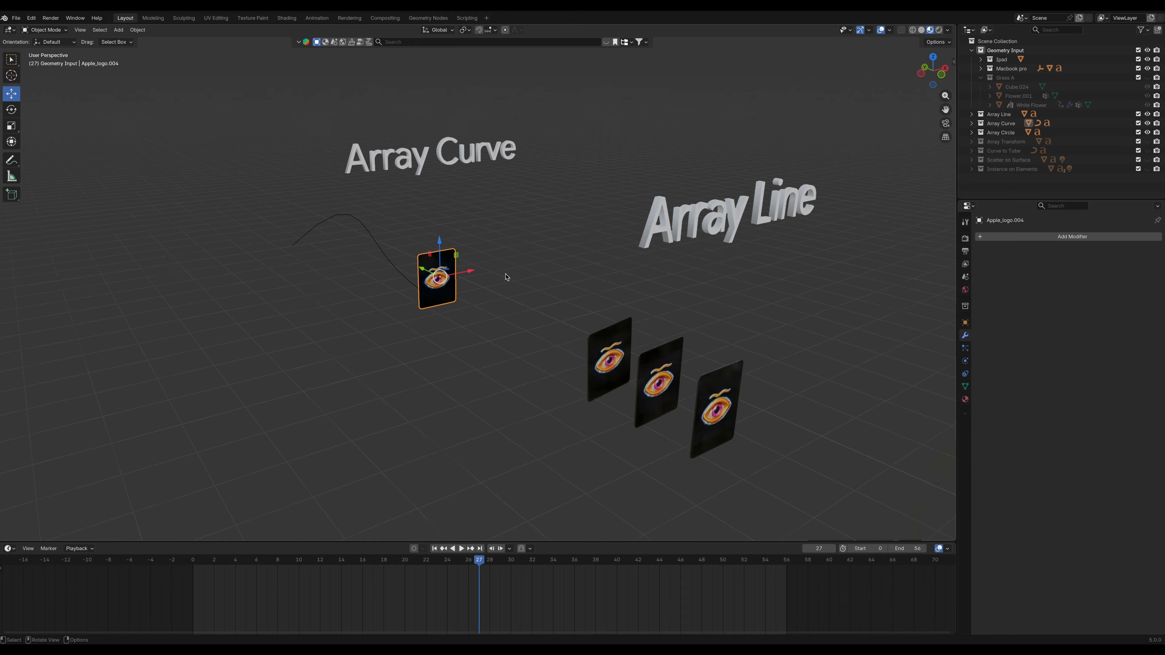
{"action": "scroll", "coordinate": [524, 211], "scroll_direction": "down", "scroll_amount": 6}
{"action": "left_click", "coordinate": [387, 293]}
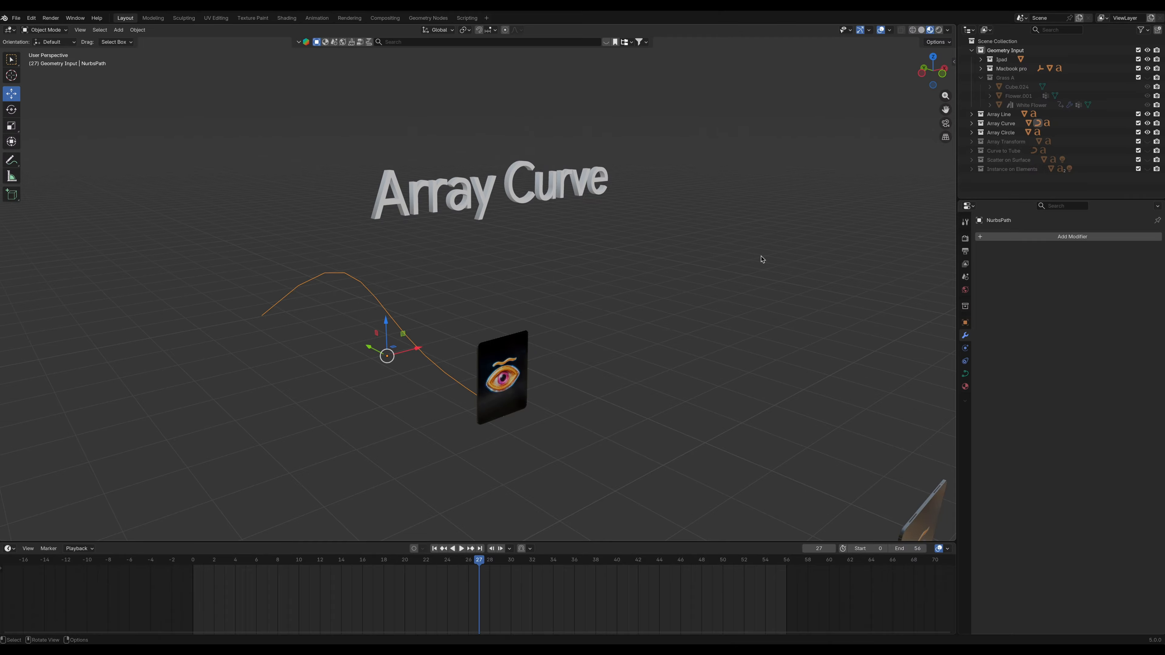
{"action": "left_click", "coordinate": [510, 352]}
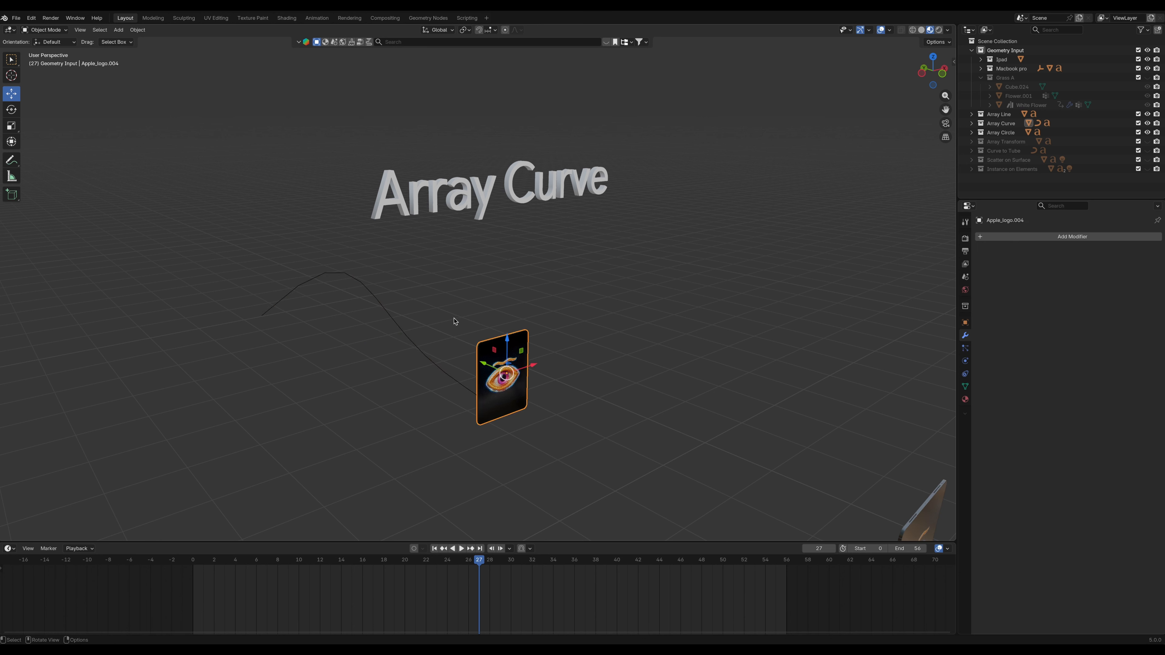
{"action": "left_click", "coordinate": [1072, 236]}
{"action": "key", "text": "space"}
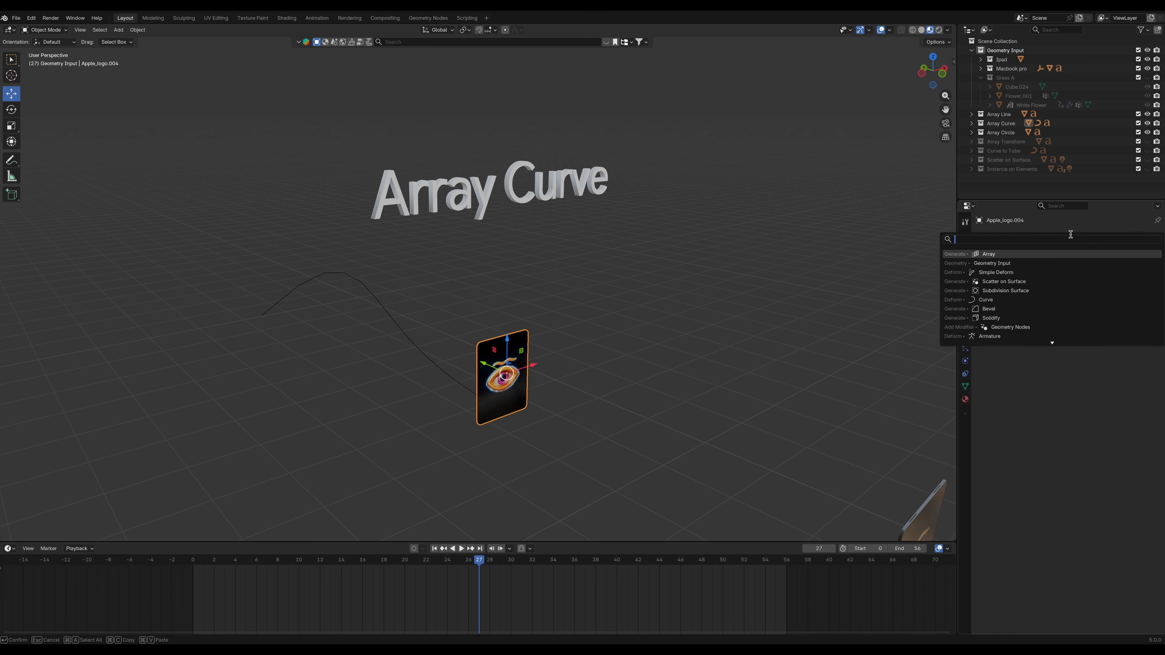
{"action": "type", "text": "ara"}
{"action": "key", "text": "Return"}
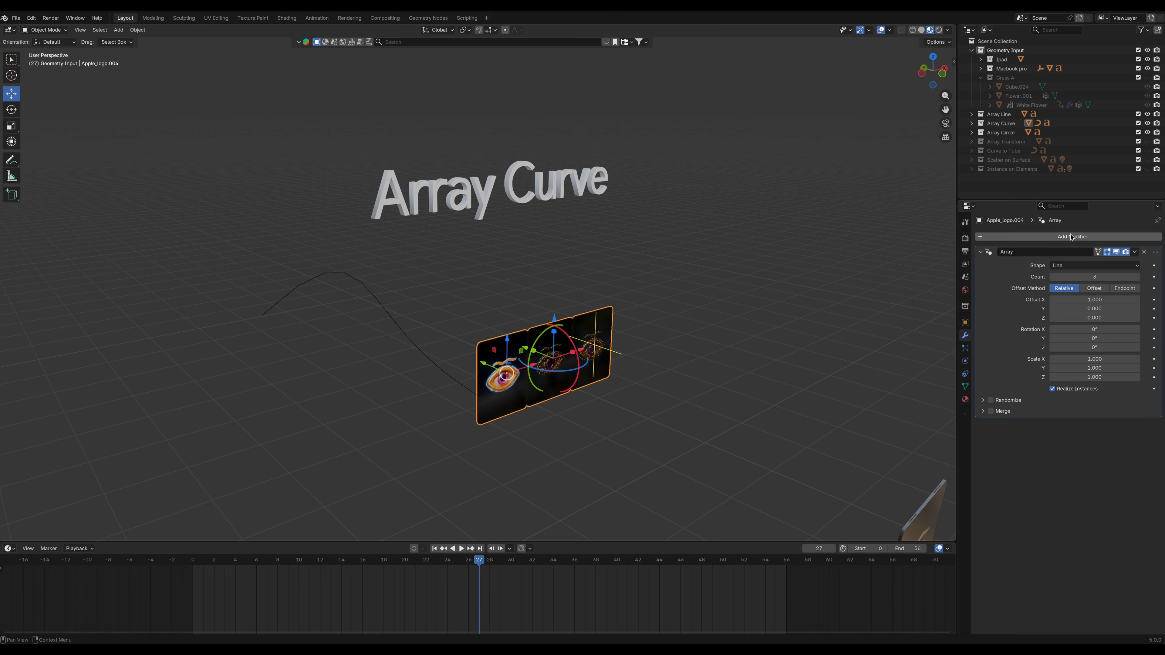
Step: Switch the array's shape to Curve and assign NurbsPath as its curve object
{"action": "left_click", "coordinate": [1101, 265]}
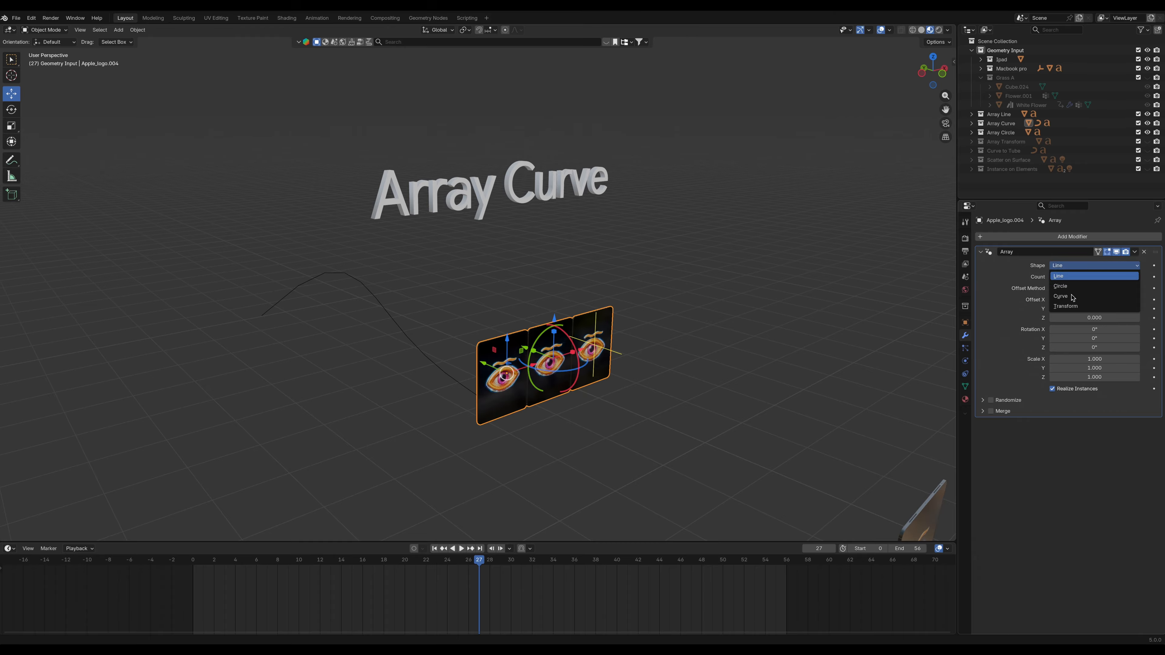
{"action": "left_click", "coordinate": [1072, 284]}
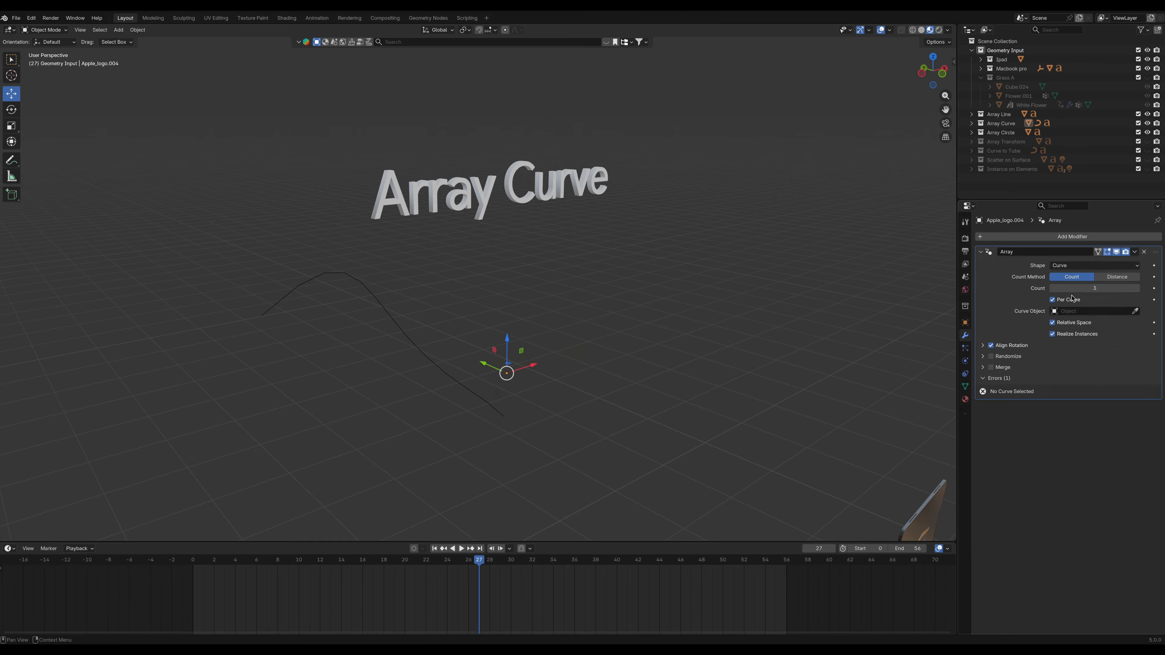
{"action": "left_click", "coordinate": [1138, 310]}
{"action": "left_click", "coordinate": [418, 340]}
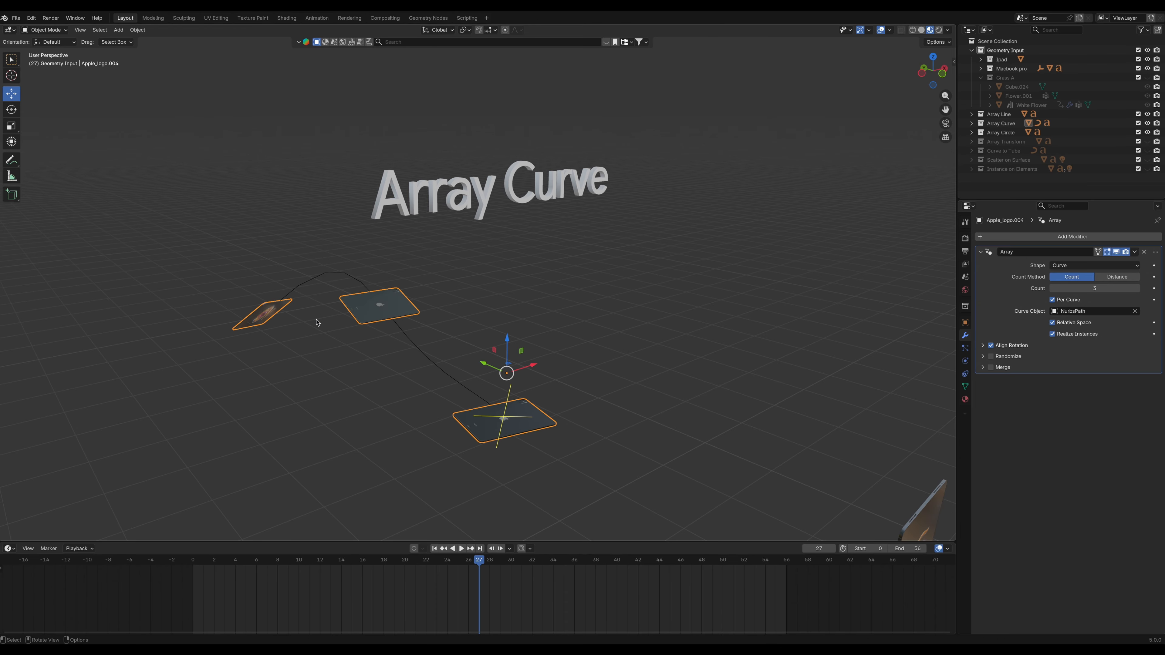
Step: Set the curve array's count to 11 and its rotation alignment to forward axis Y, trying Y as the up axis
{"action": "mouse_move", "coordinate": [1083, 287]}
{"action": "left_mouse_down"}
{"action": "mouse_move", "coordinate": [1121, 287]}
{"action": "mouse_move", "coordinate": [1091, 288]}
{"action": "left_mouse_up"}
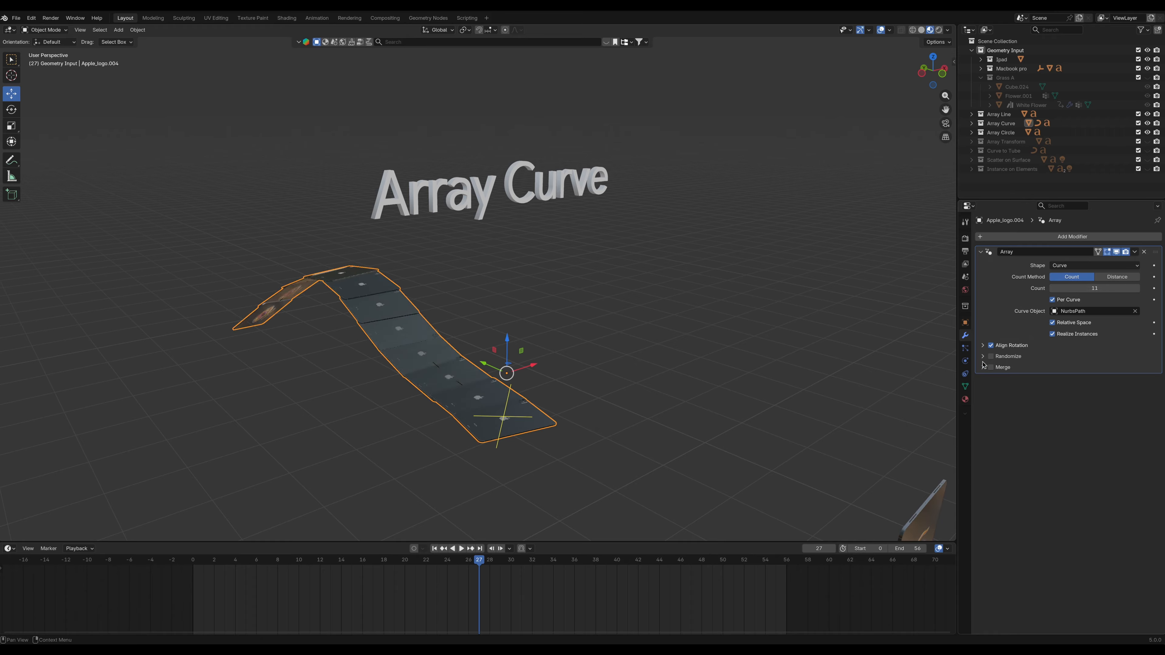
{"action": "left_click", "coordinate": [983, 347]}
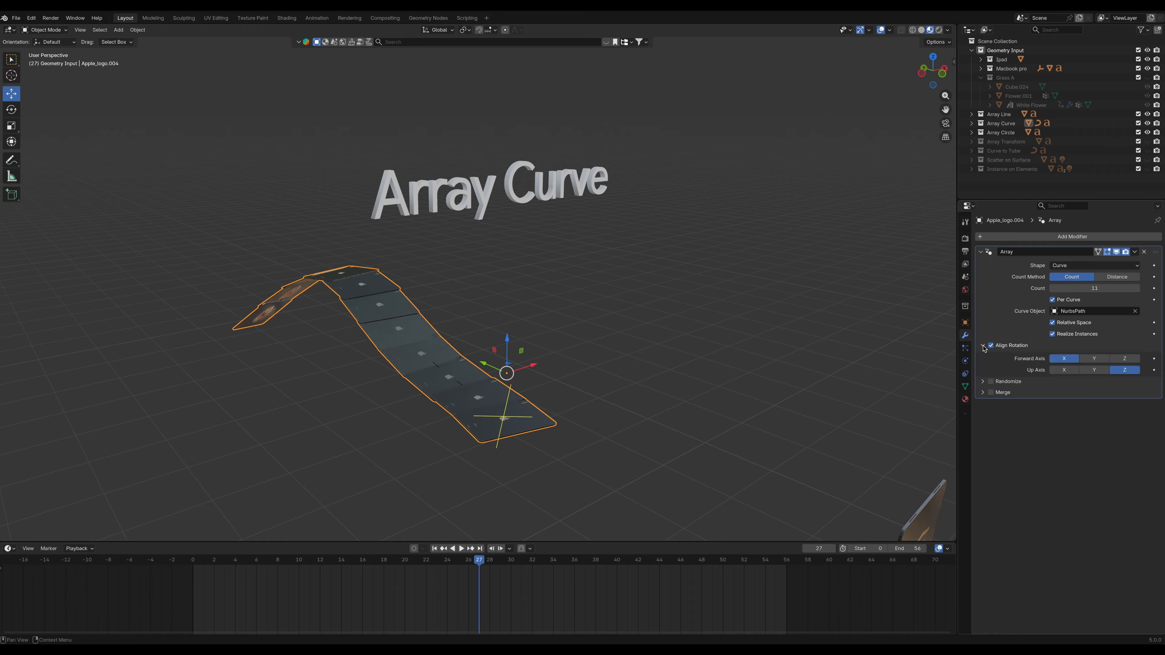
{"action": "left_click", "coordinate": [1103, 360]}
{"action": "left_click", "coordinate": [1094, 370]}
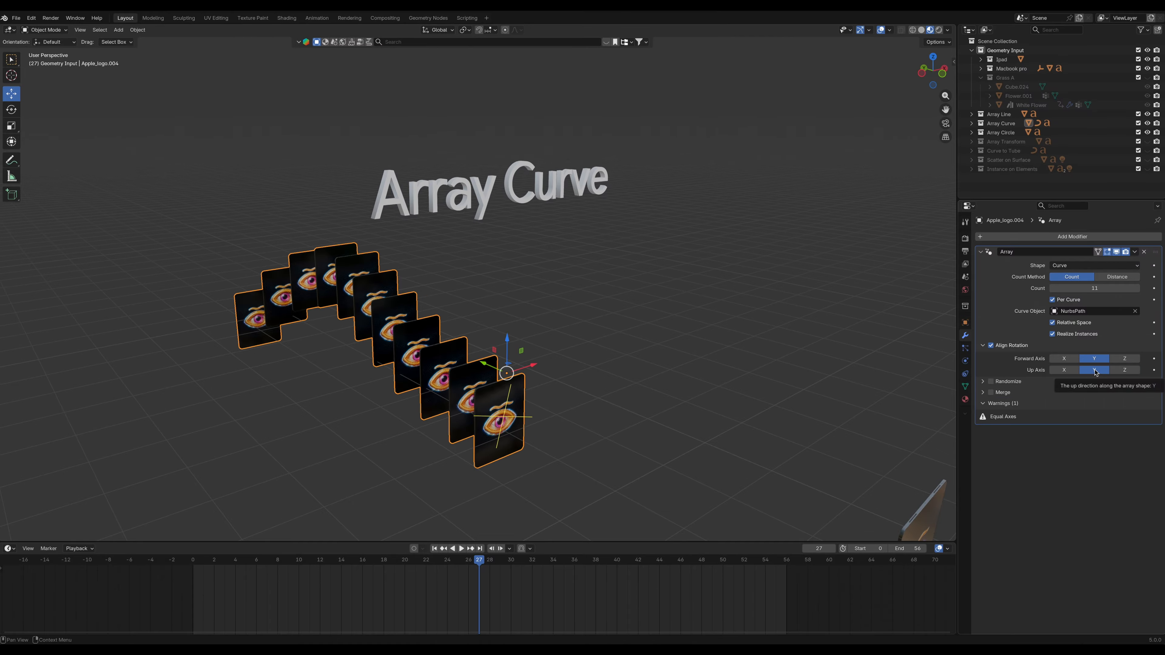
Step: Reshape the NURBS path in Edit Mode by moving its highest control point lower, then return to Object Mode
{"action": "middle_click_drag", "start_coordinate": [444, 311], "coordinate": [523, 321]}
{"action": "key", "text": "Tab"}
{"action": "key", "text": "Tab"}
{"action": "left_click", "coordinate": [488, 352]}
{"action": "key", "text": "Tab"}
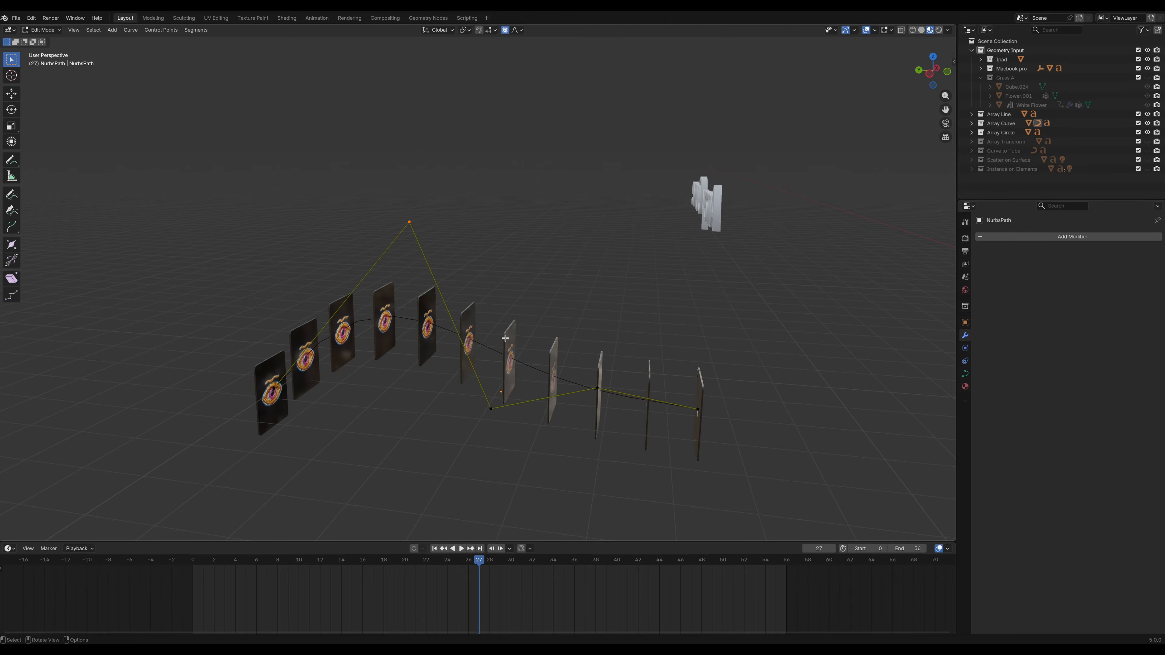
{"action": "middle_click_drag", "start_coordinate": [455, 161], "coordinate": [512, 156]}
{"action": "key", "text": "g"}
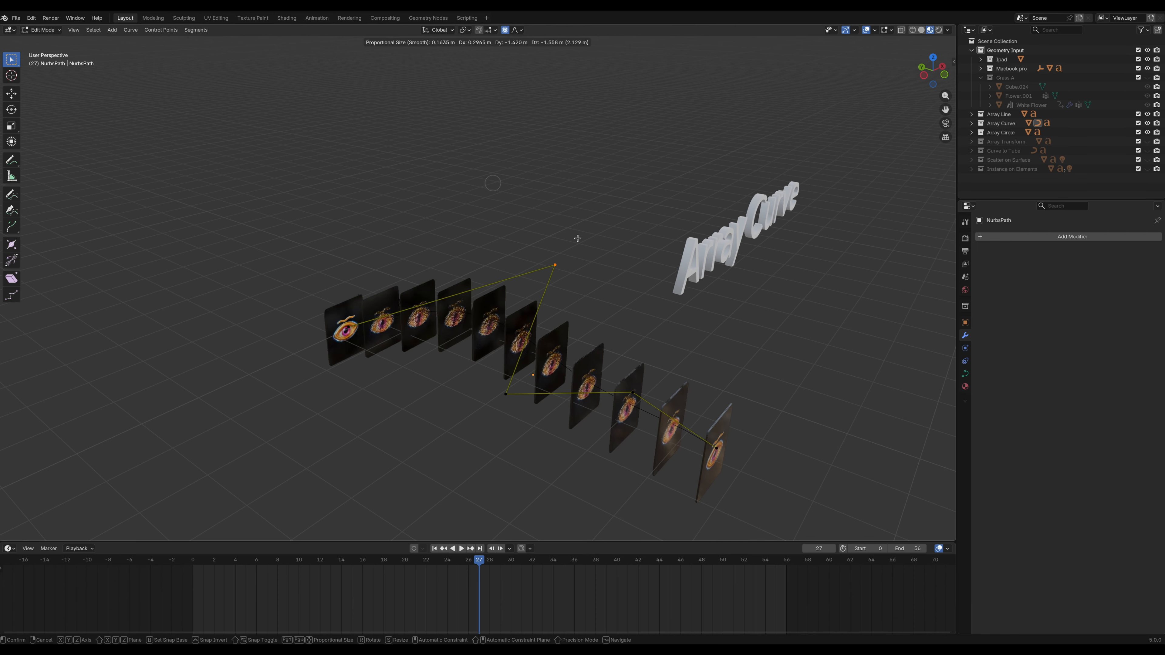
{"action": "left_click", "coordinate": [573, 263]}
{"action": "key", "text": "Tab"}
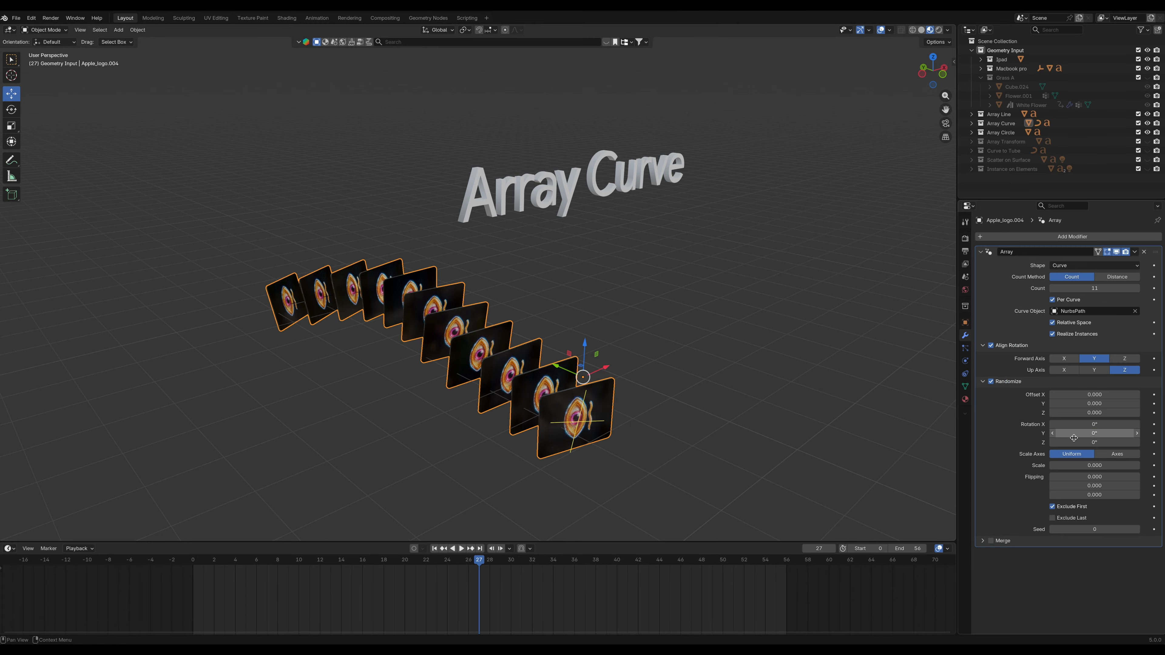
Step: Set the curve array's random Z rotation to about -0.18° and its random scale to separate axes
{"action": "left_click_drag", "start_coordinate": [1094, 442], "coordinate": [1055, 466]}
{"action": "left_click", "coordinate": [1117, 454]}
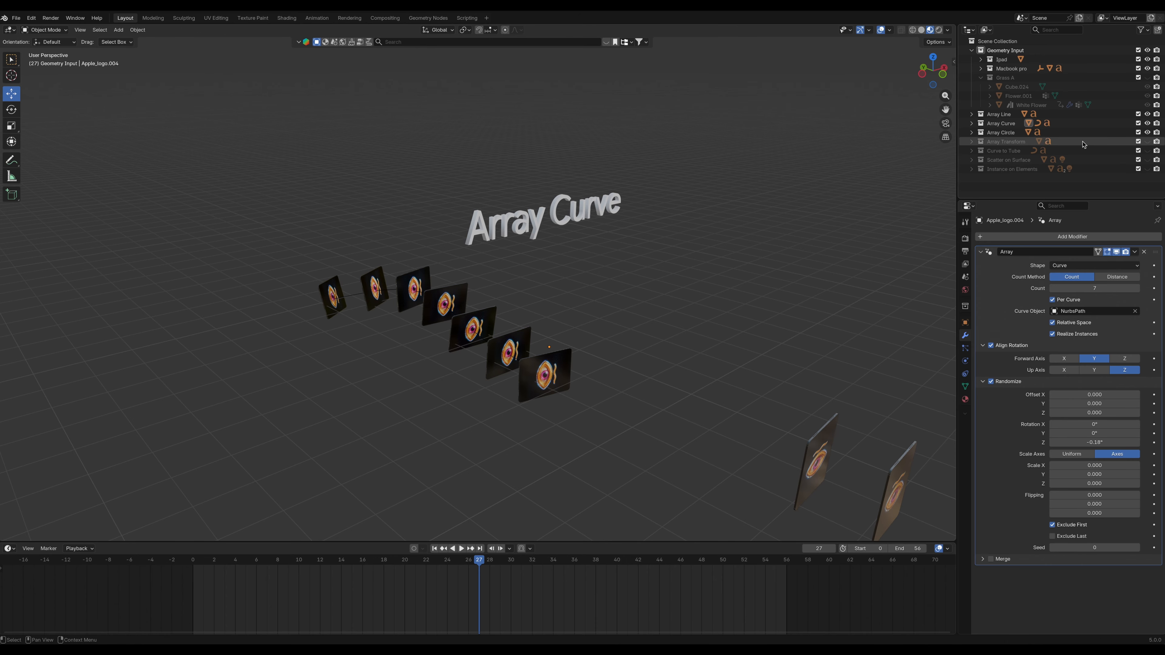
Step: Show the Array Transform collection and add an Array modifier to its tablet
{"action": "left_click", "coordinate": [1146, 142]}
{"action": "middle_click_drag", "start_coordinate": [450, 187], "coordinate": [710, 298], "text": "shift"}
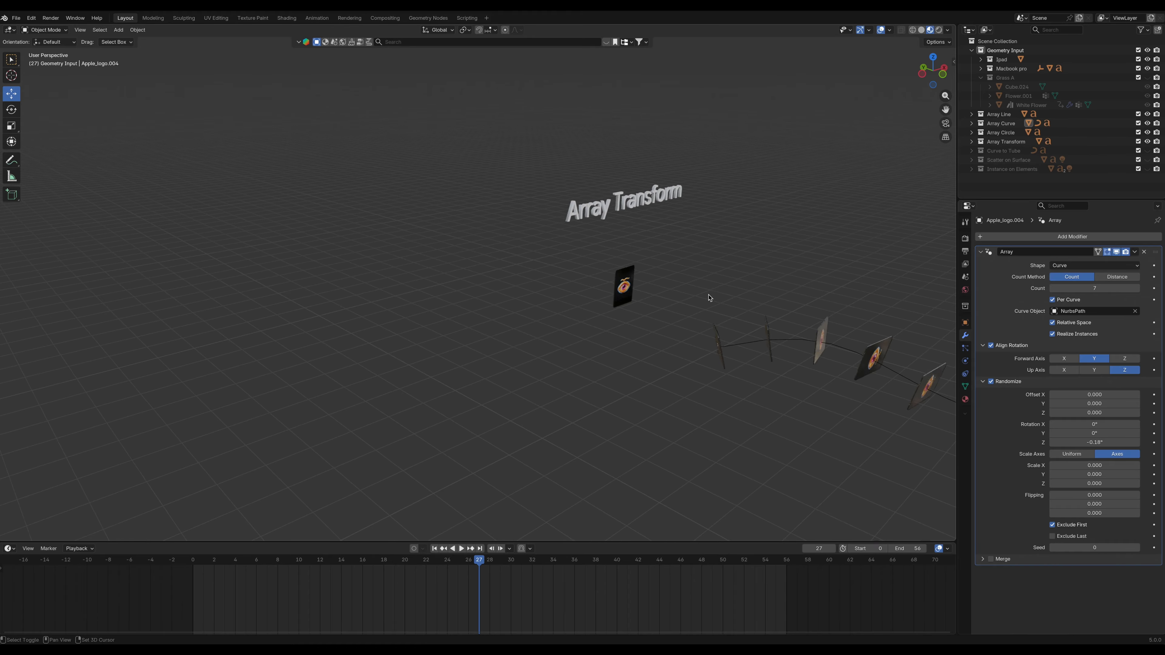
{"action": "left_click", "coordinate": [631, 292]}
{"action": "middle_click_drag", "start_coordinate": [716, 246], "coordinate": [754, 245]}
{"action": "key", "text": "grave"}
{"action": "left_click", "coordinate": [800, 275]}
{"action": "scroll", "coordinate": [729, 223], "scroll_direction": "down", "scroll_amount": 9}
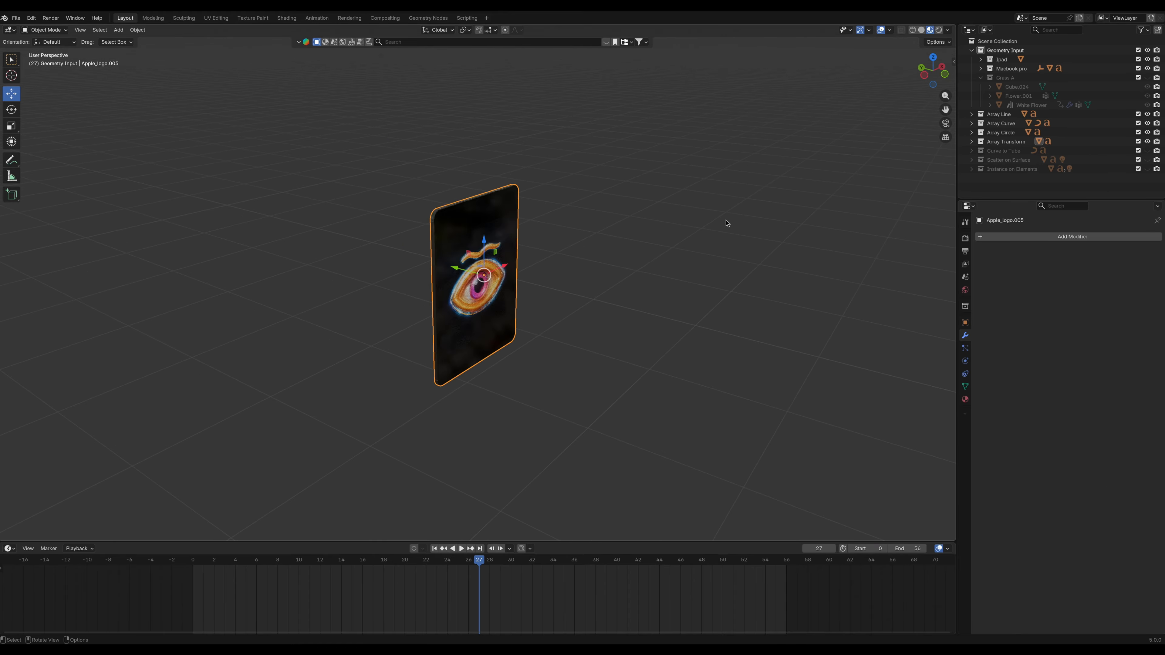
{"action": "left_click", "coordinate": [989, 236]}
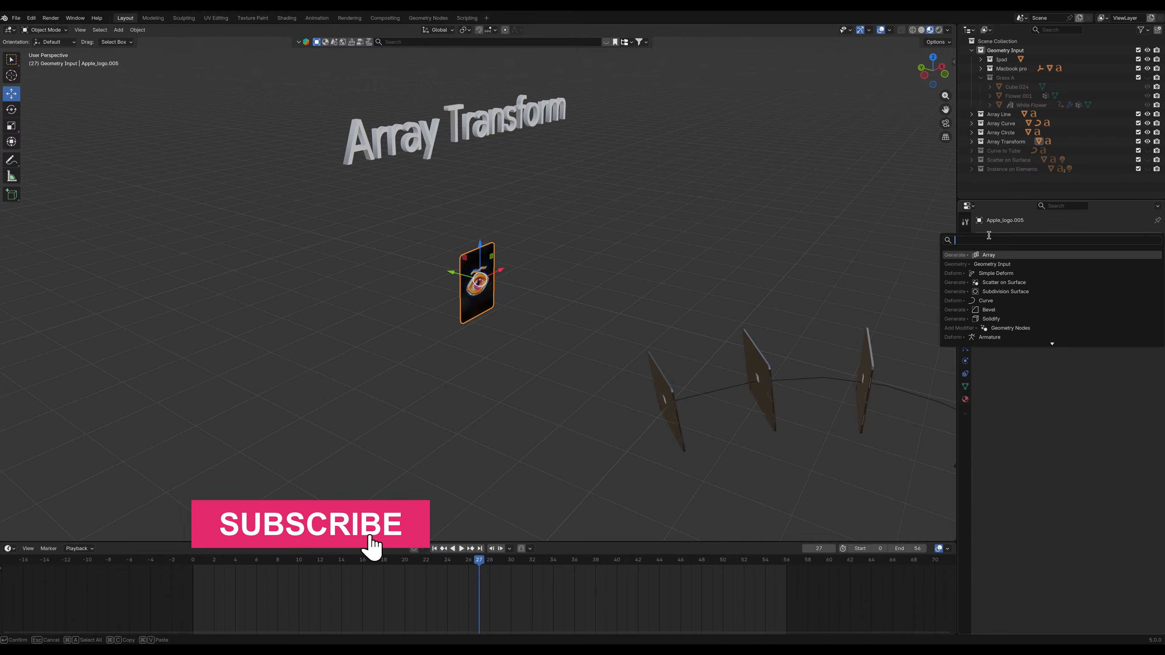
{"action": "left_click", "coordinate": [988, 254]}
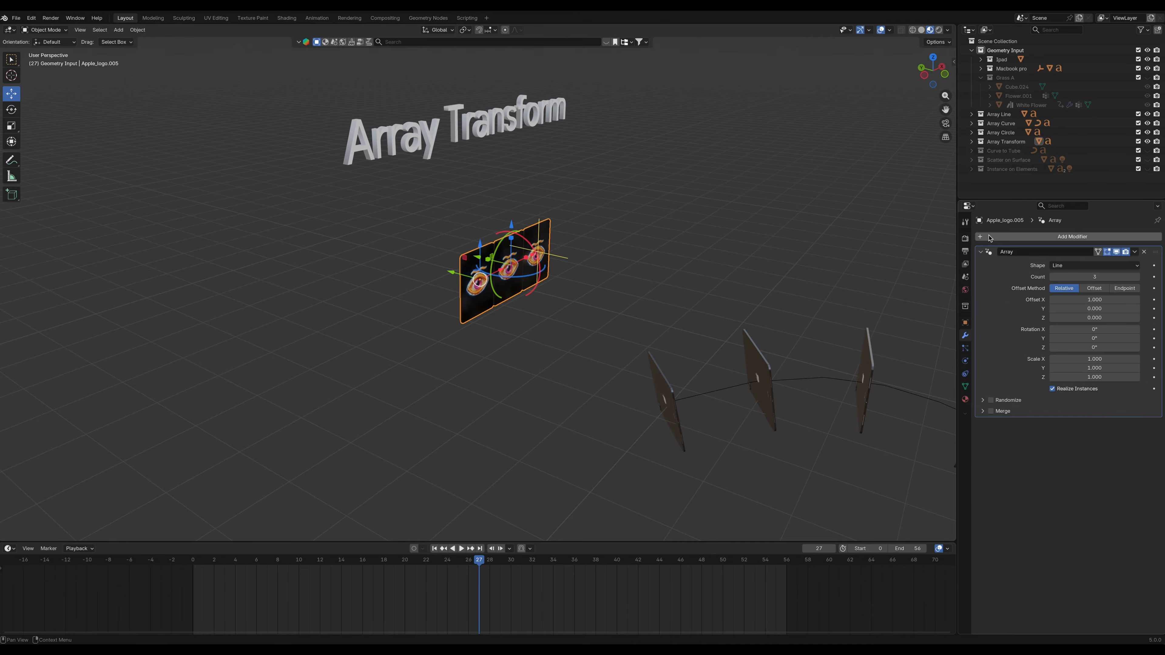
Step: Switch the array's shape to Transform with a translation of 0 m on X and 1 m on Y
{"action": "left_click", "coordinate": [1073, 265]}
{"action": "left_click", "coordinate": [1076, 307]}
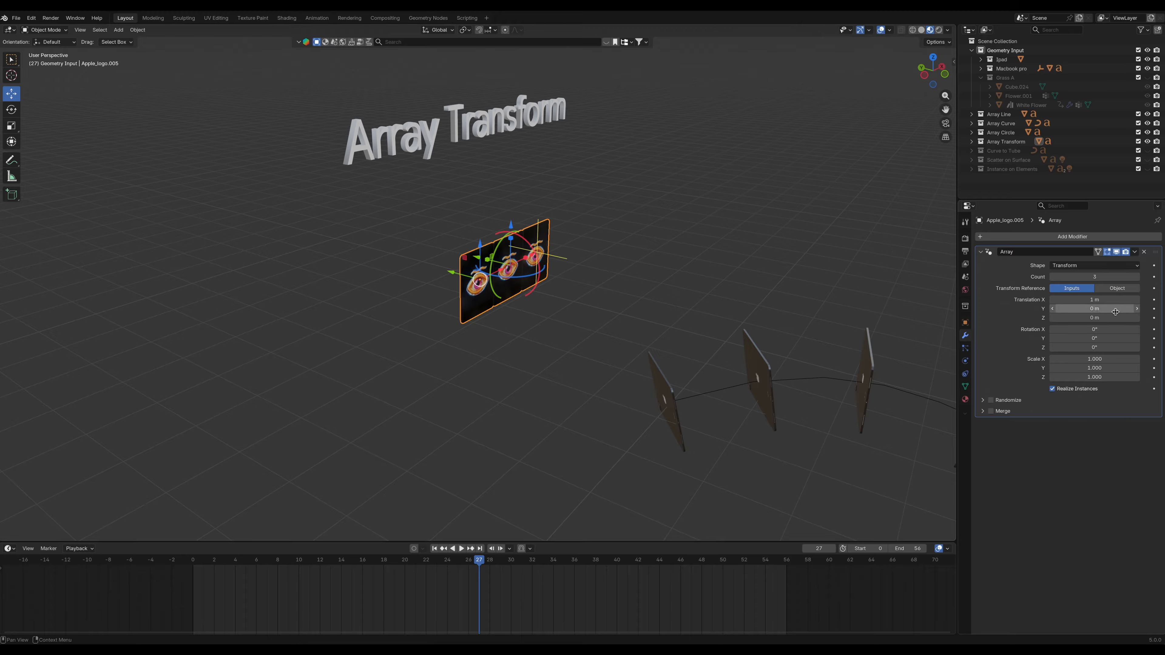
{"action": "left_click", "coordinate": [1107, 309]}
{"action": "key", "text": "Return"}
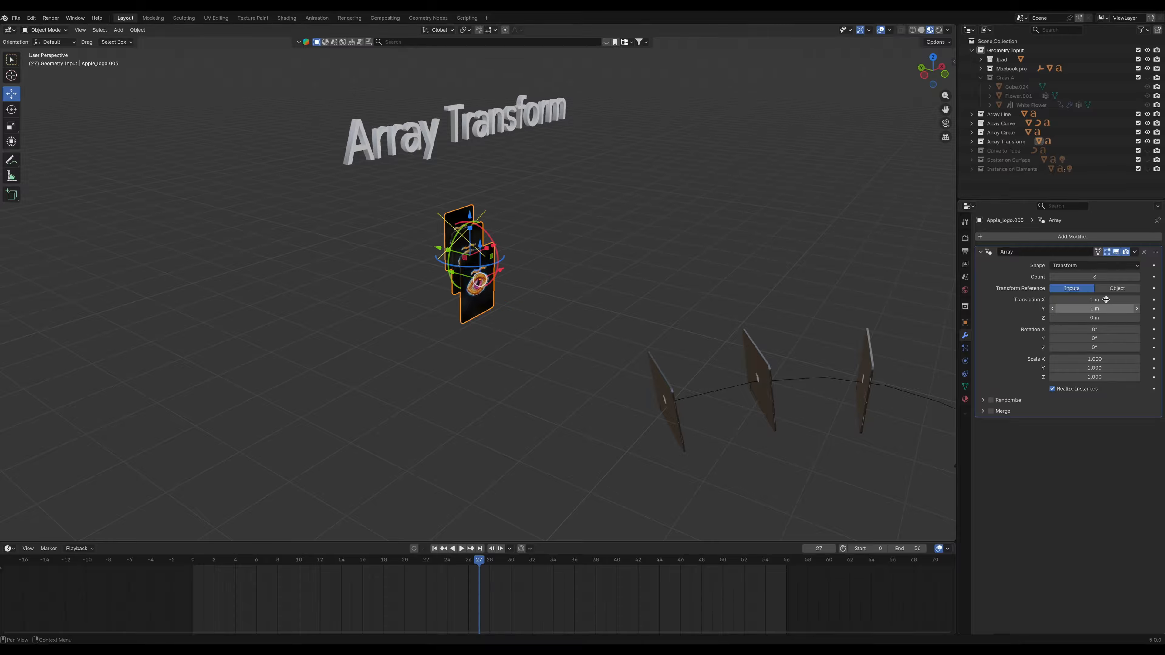
{"action": "left_click_drag", "start_coordinate": [1104, 297], "coordinate": [1104, 296]}
{"action": "type", "text": "0"}
{"action": "key", "text": "Return"}
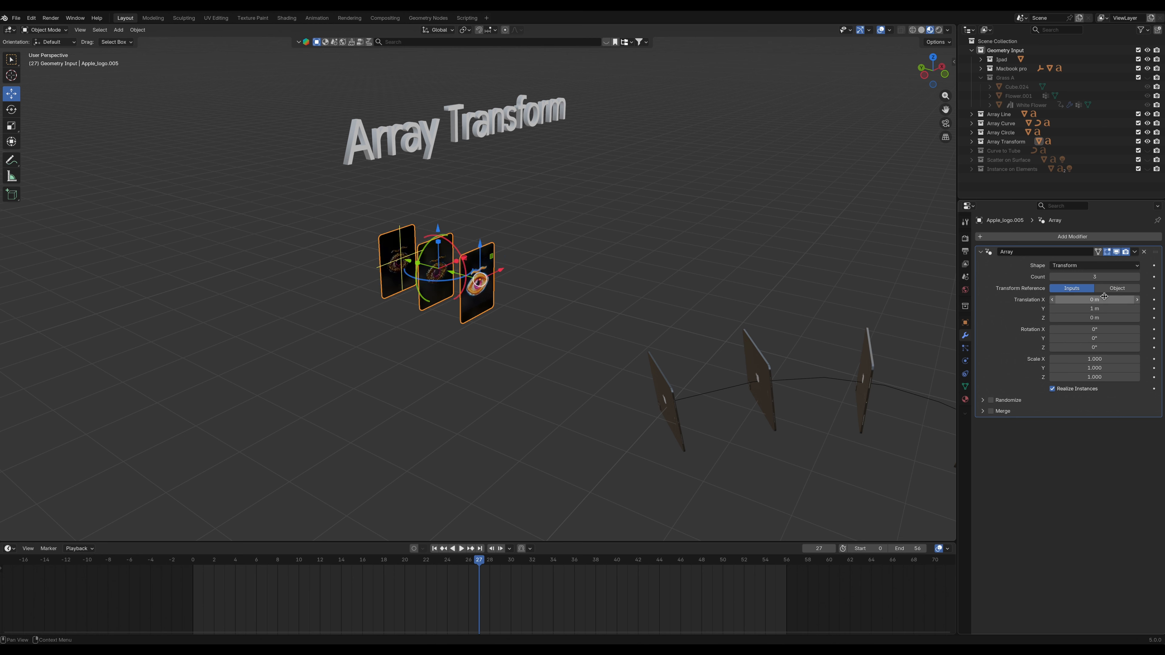
Step: Extend the transform array to 8 tablets and set its rotation to about 9.1° on X, -4.6° on Y and 1.1° on Z
{"action": "left_click_drag", "start_coordinate": [400, 262], "coordinate": [247, 220]}
{"action": "middle_click_drag", "start_coordinate": [434, 216], "coordinate": [435, 267]}
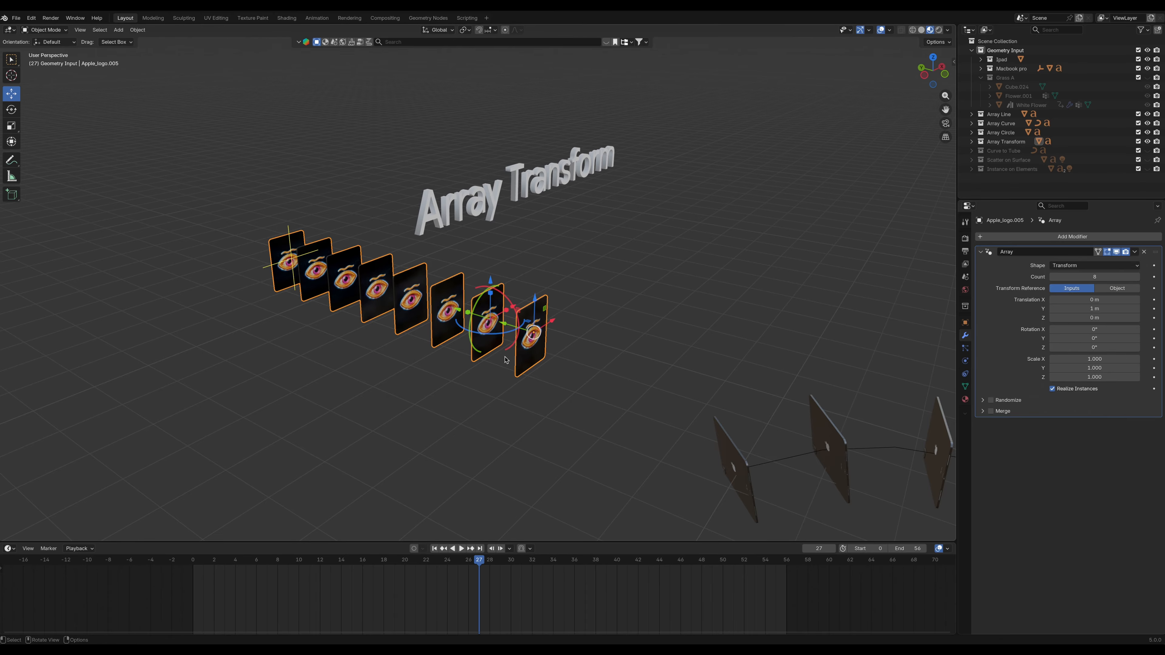
{"action": "left_click_drag", "start_coordinate": [1094, 338], "coordinate": [1119, 329]}
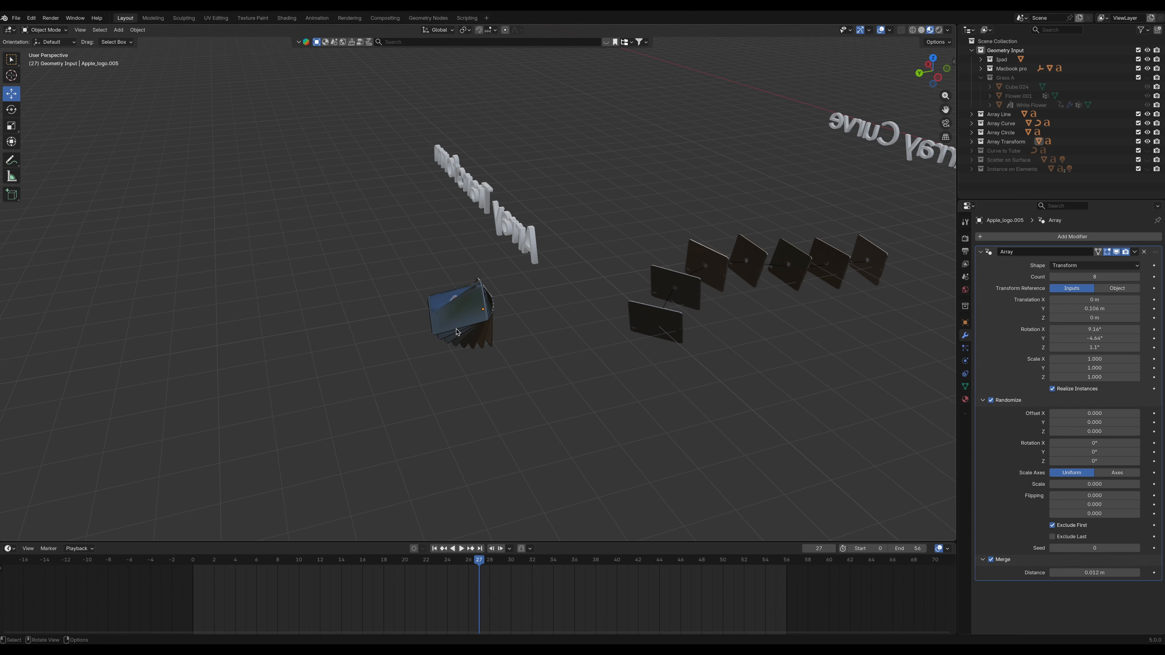
Step: Select the transform-array tablet and snap the 3D cursor to it
{"action": "left_click", "coordinate": [457, 331]}
{"action": "key", "text": "shift+s"}
{"action": "left_click", "coordinate": [475, 381]}
{"action": "left_click", "coordinate": [552, 383]}
Step: Add a UV sphere at the 3D cursor and move it about 1.2 m along Y
{"action": "key", "text": "shift+a"}
{"action": "mouse_move", "coordinate": [553, 382]}
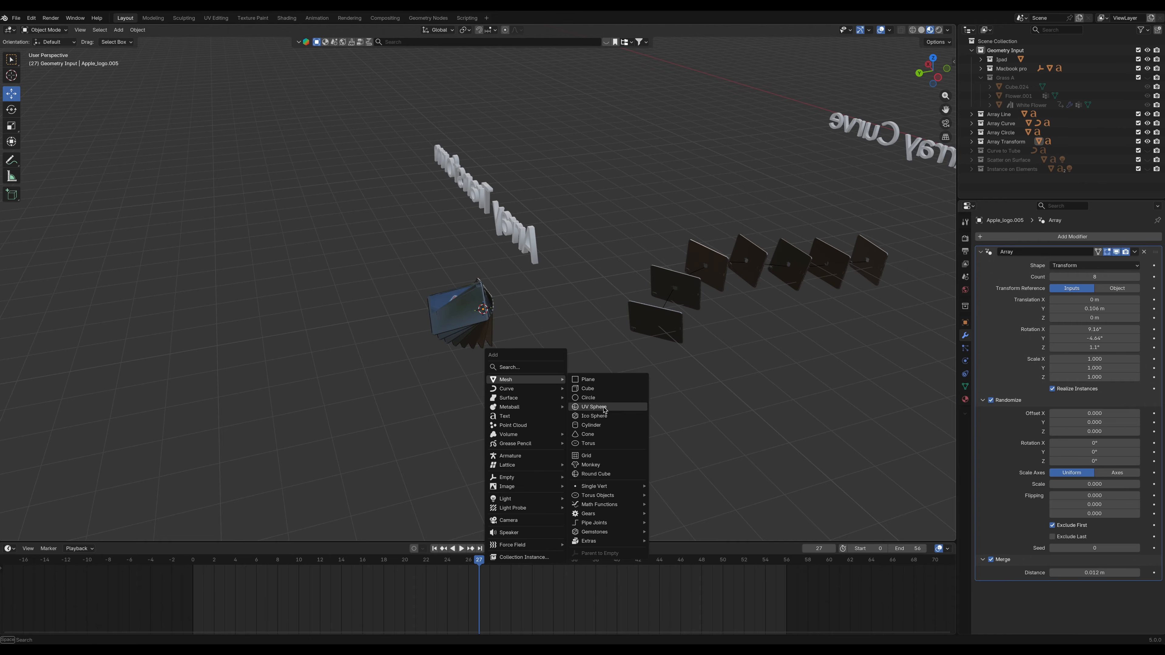
{"action": "left_click", "coordinate": [596, 408]}
{"action": "left_click_drag", "start_coordinate": [461, 323], "coordinate": [408, 331]}
Step: Assign the existing purple material to the new UV sphere
{"action": "left_click", "coordinate": [965, 400]}
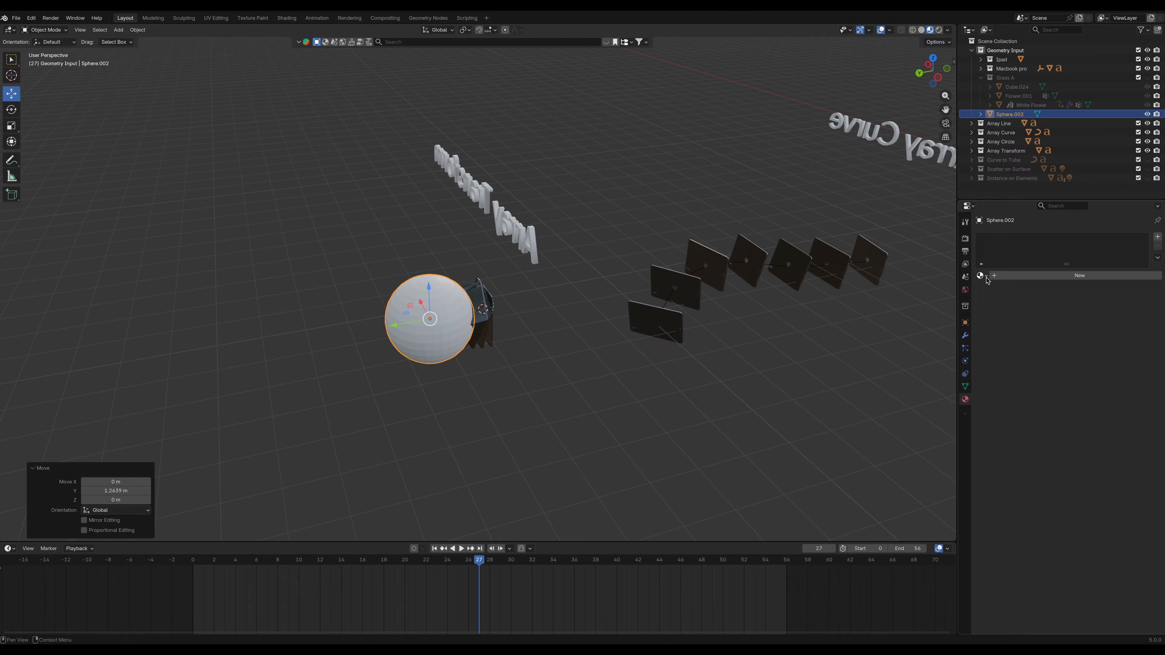
{"action": "left_click", "coordinate": [984, 276]}
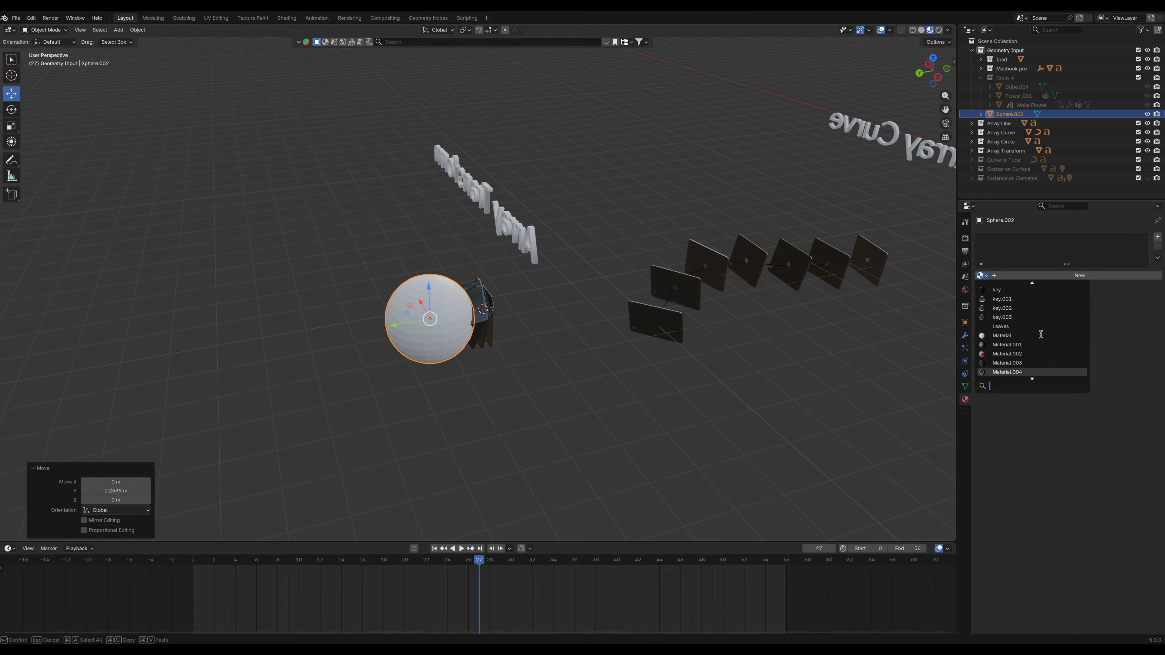
{"action": "scroll", "coordinate": [1027, 328], "scroll_direction": "up", "scroll_amount": 11}
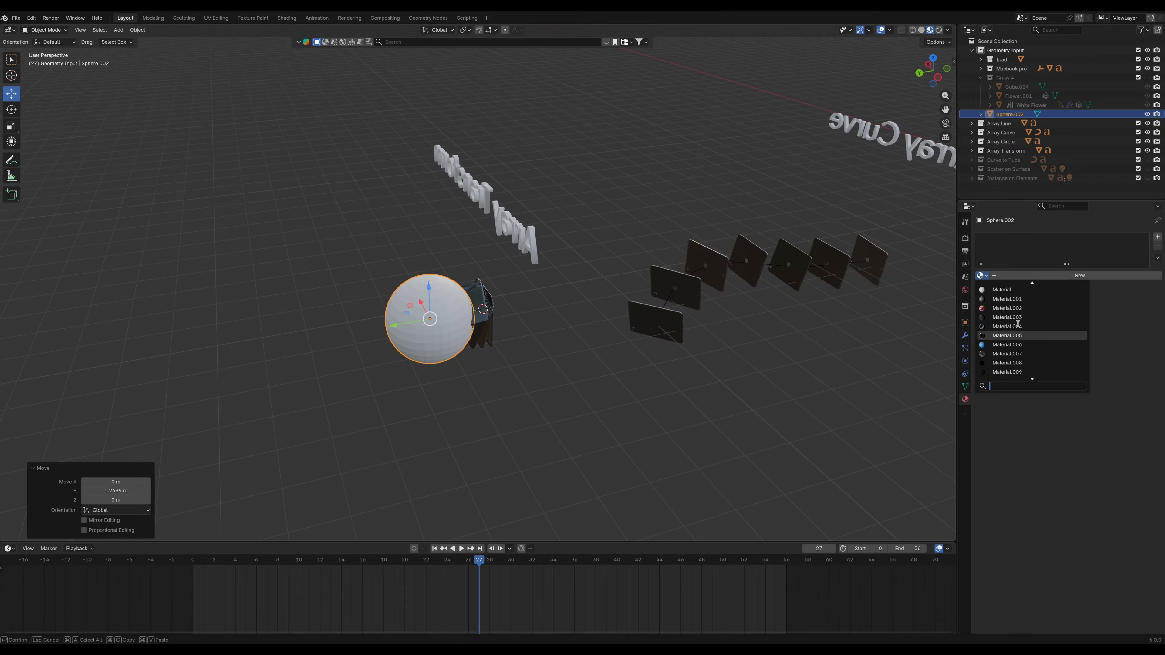
Step: Add an Array modifier to the purple sphere
{"action": "left_click", "coordinate": [1009, 239]}
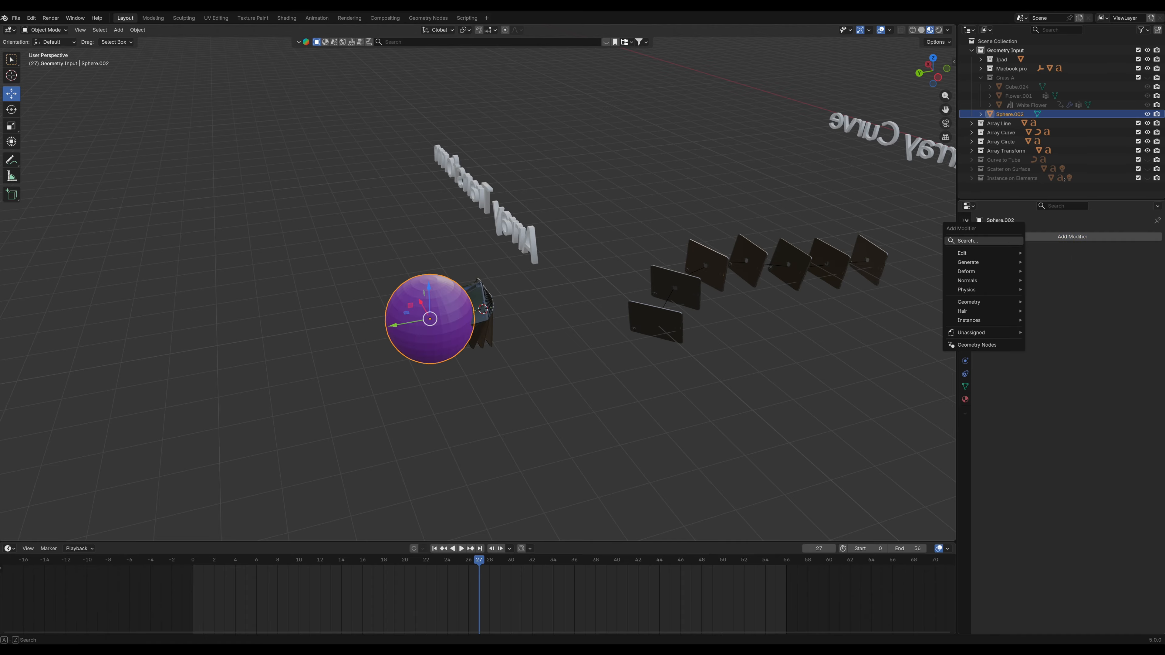
{"action": "type", "text": "a"}
{"action": "key", "text": "Return"}
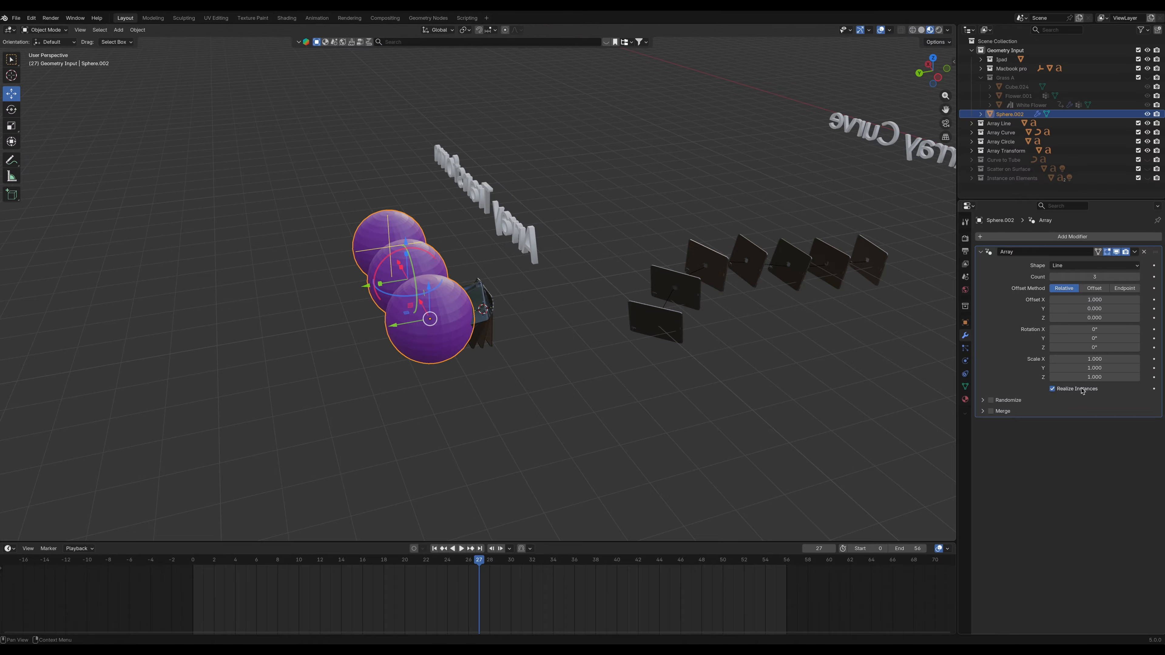
Step: Enable merging on the sphere array, with a relative X offset of 0.734 and a merge distance of 0.197 m
{"action": "left_click", "coordinate": [990, 411]}
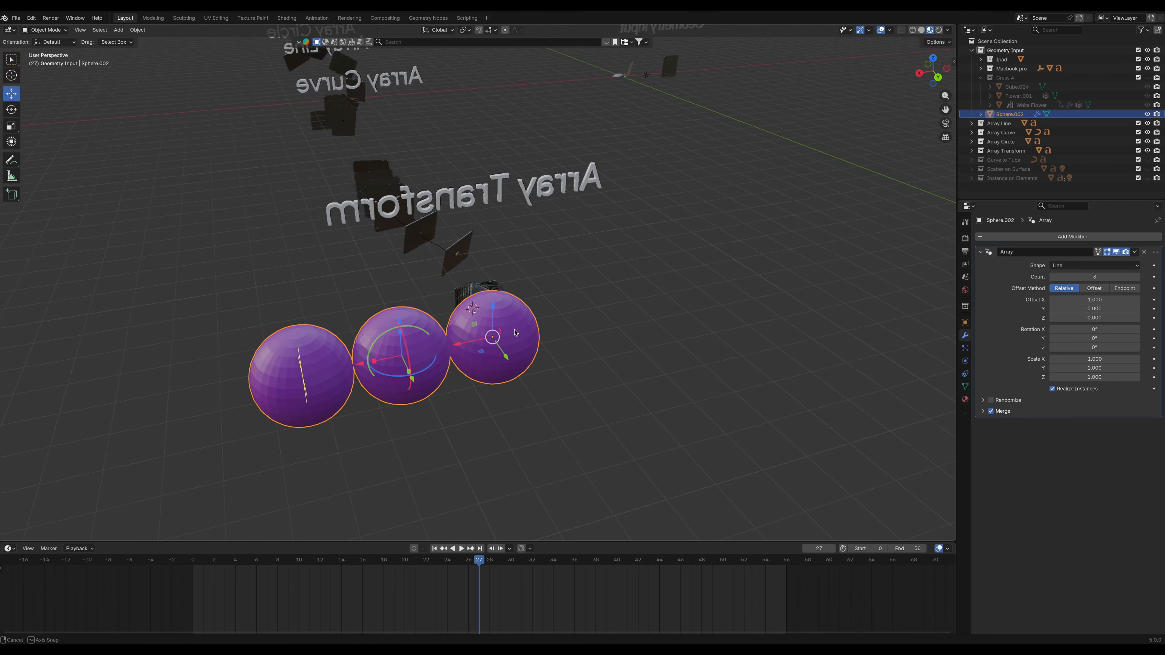
{"action": "left_click_drag", "start_coordinate": [1100, 300], "coordinate": [1054, 300]}
{"action": "left_click", "coordinate": [983, 411]}
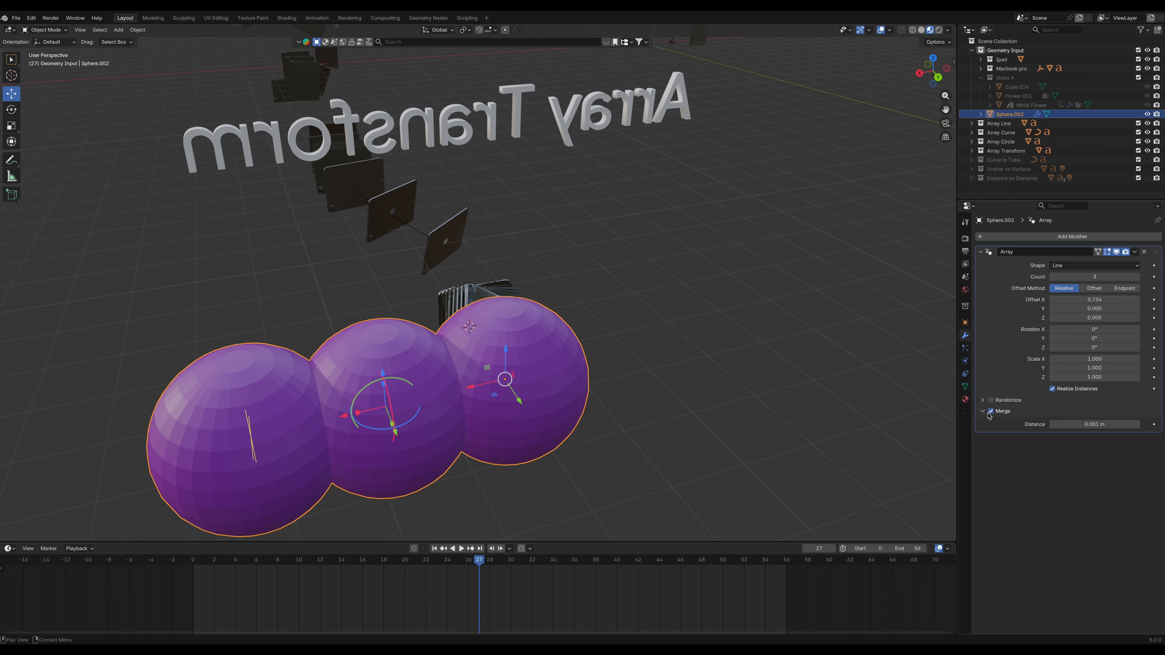
{"action": "left_click_drag", "start_coordinate": [1073, 426], "coordinate": [1104, 424]}
{"action": "middle_click_drag", "start_coordinate": [729, 387], "coordinate": [782, 341], "text": "shift"}
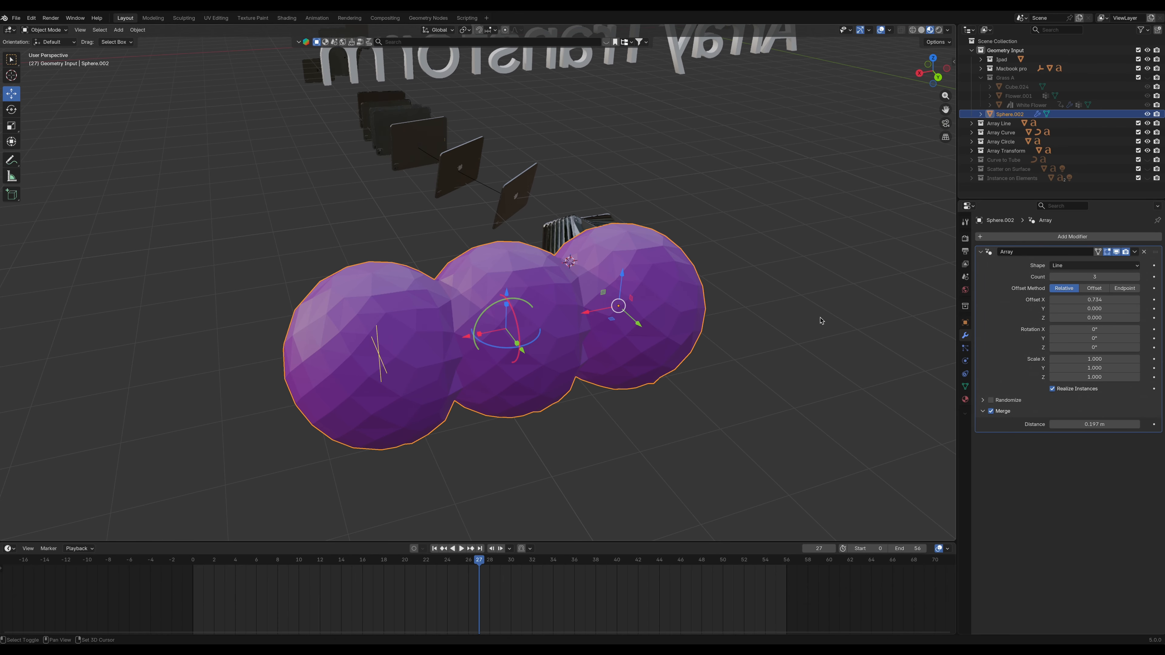
Step: Add a Subdivision Surface modifier with viewport level 2 to the merged spheres and apply Shade Auto Smooth
{"action": "left_click", "coordinate": [1056, 235]}
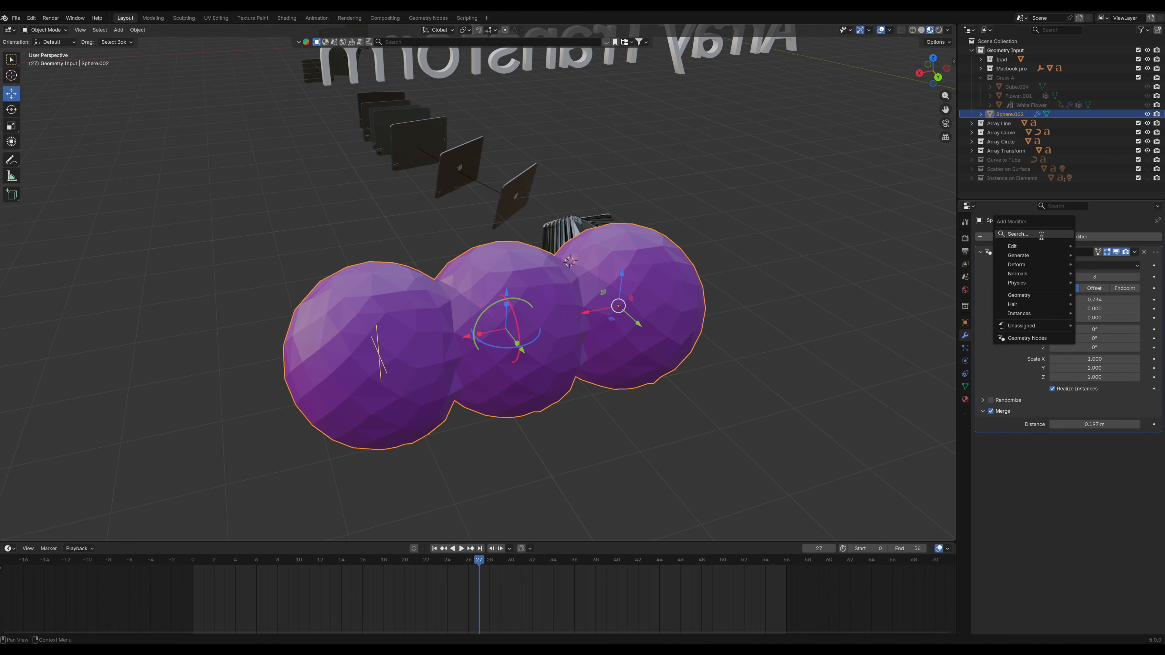
{"action": "type", "text": "s"}
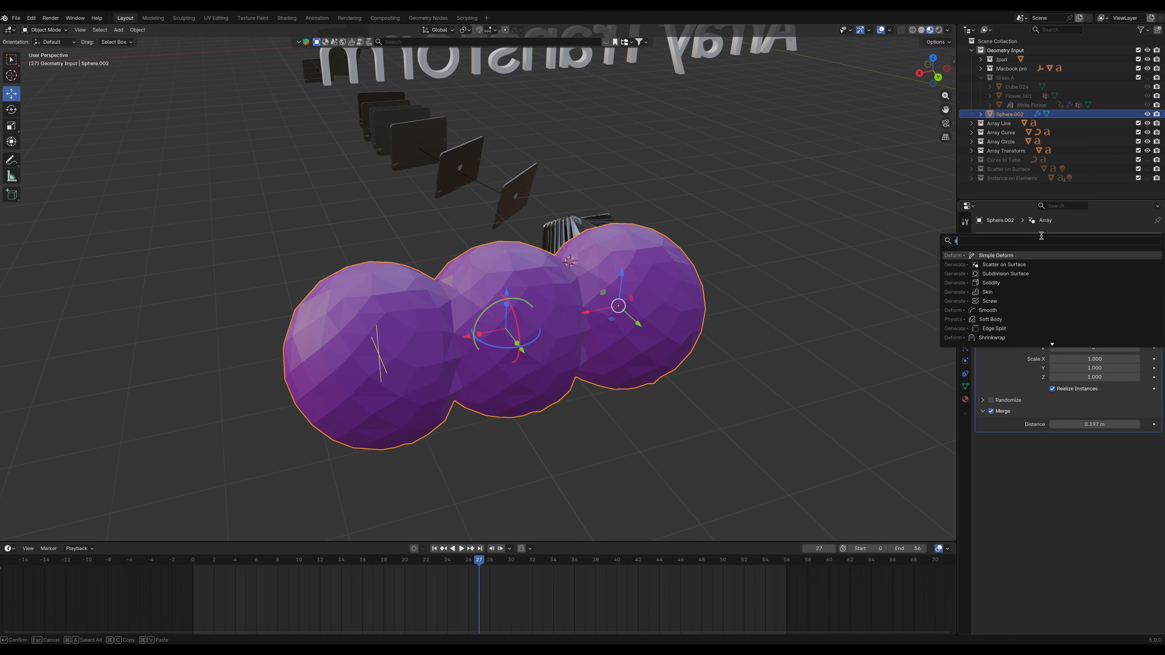
{"action": "left_click", "coordinate": [1026, 274]}
{"action": "right_click", "coordinate": [563, 350]}
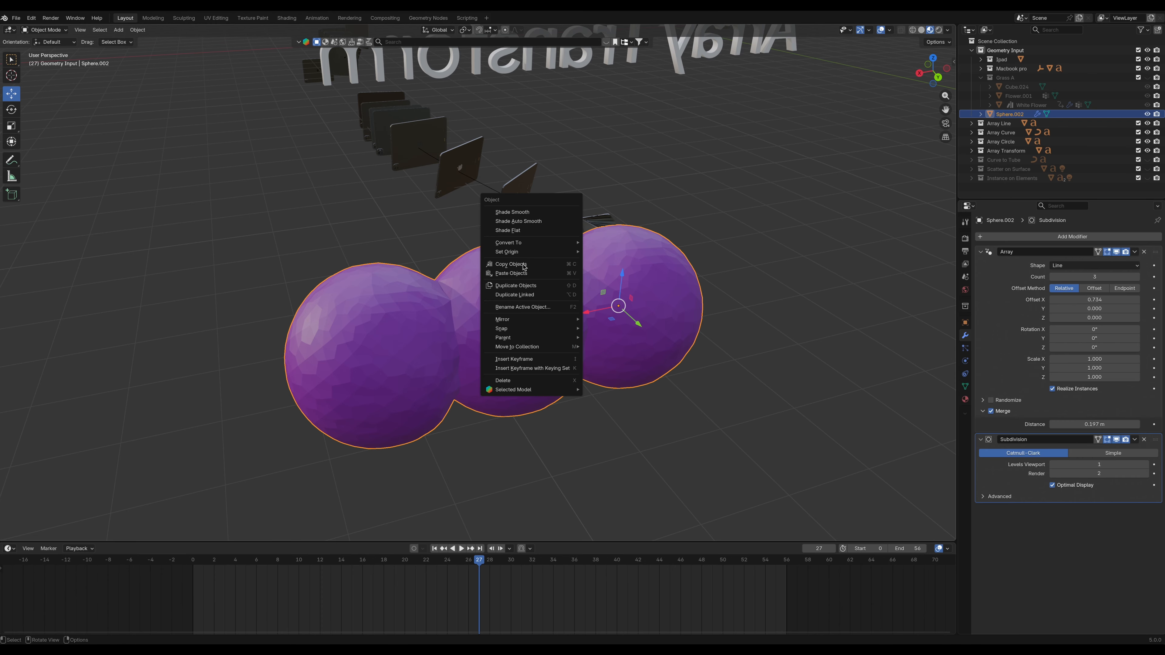
{"action": "left_click", "coordinate": [532, 224]}
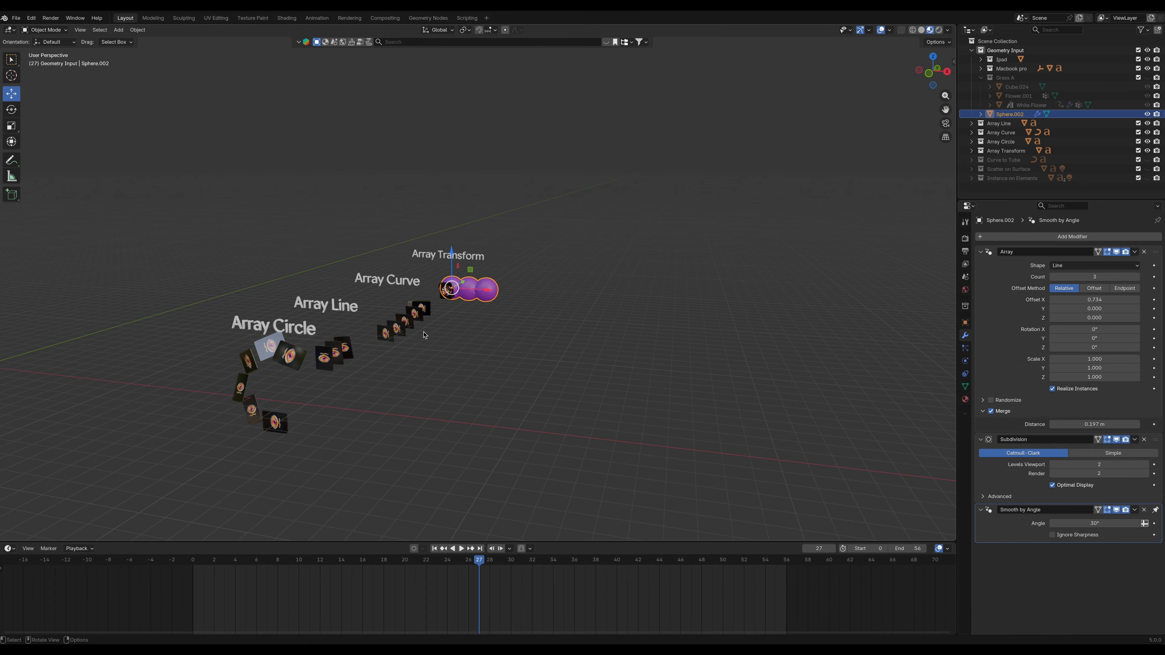
Step: Collapse the Geometry Input collection and make the Curve to Tube collection visible
{"action": "left_click", "coordinate": [971, 50]}
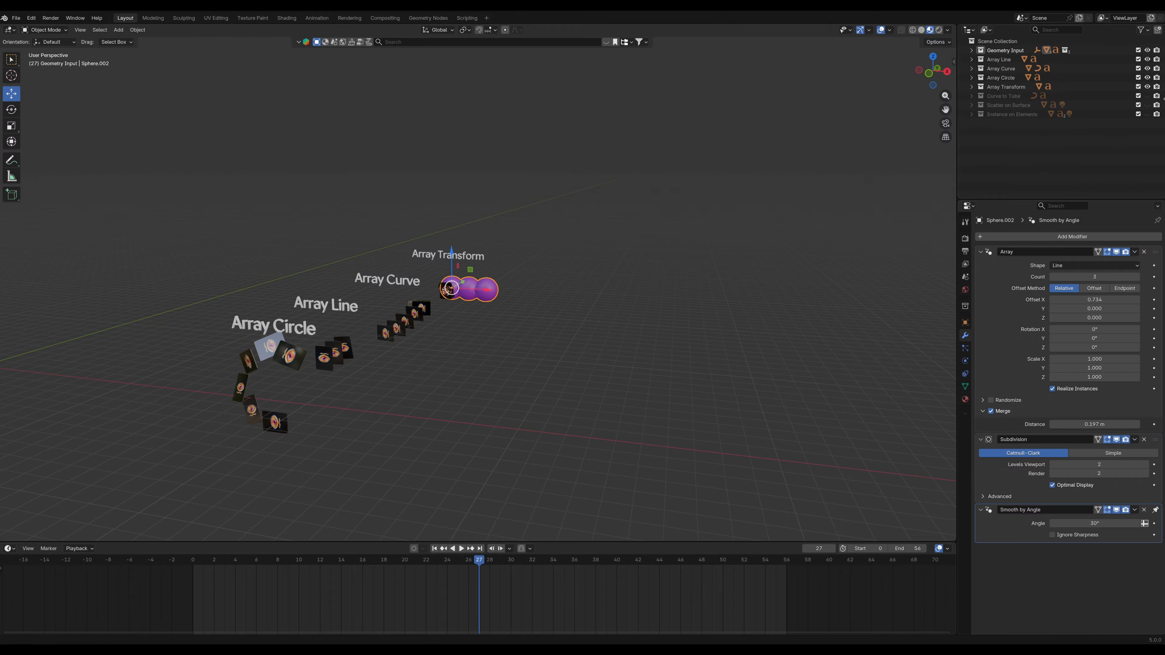
{"action": "left_click", "coordinate": [1147, 96]}
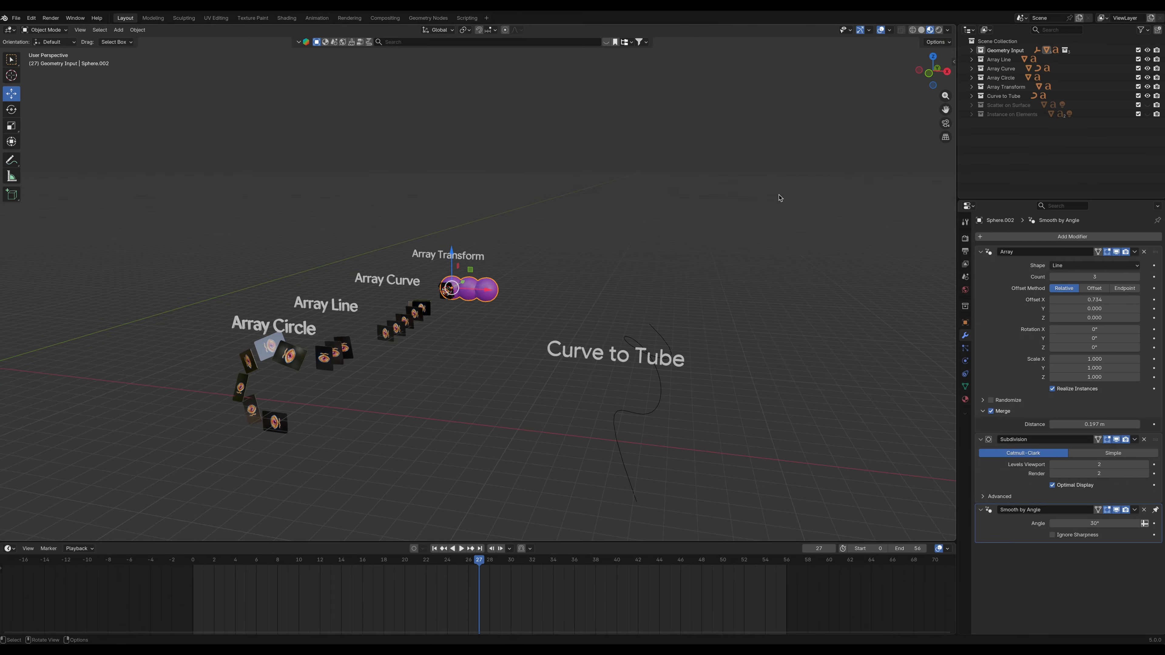
{"action": "middle_click_drag", "start_coordinate": [679, 272], "coordinate": [456, 326]}
Step: Add a Curve to Tube modifier to the long wavy curve beside the Curve to Tube text
{"action": "left_click", "coordinate": [457, 326]}
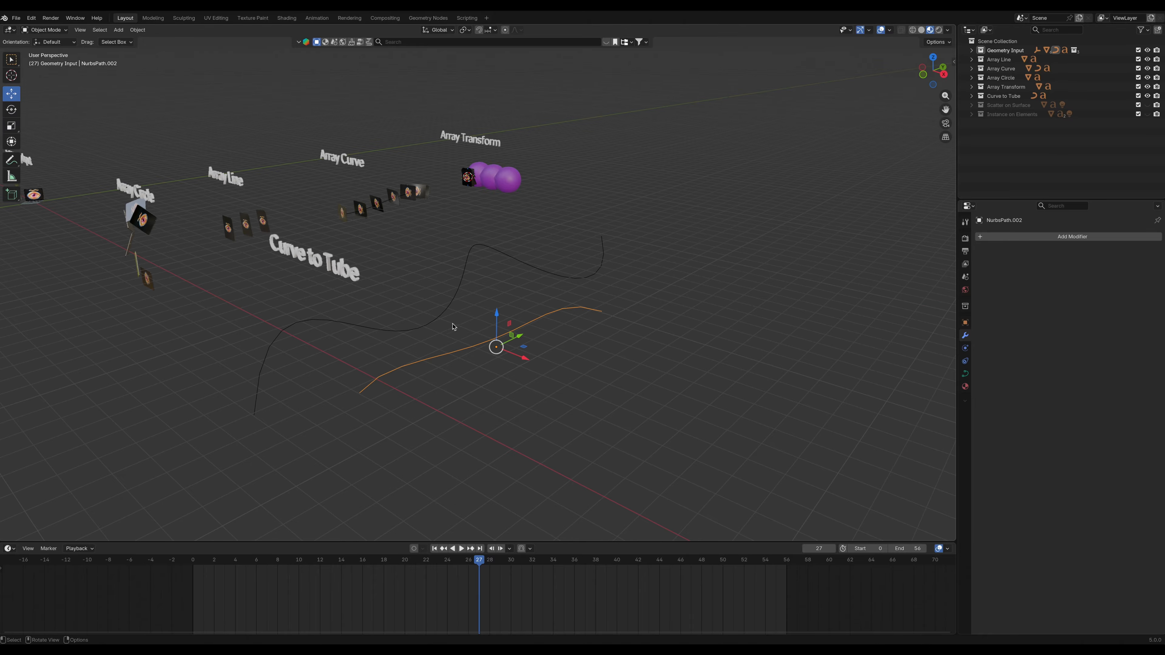
{"action": "left_click", "coordinate": [443, 317]}
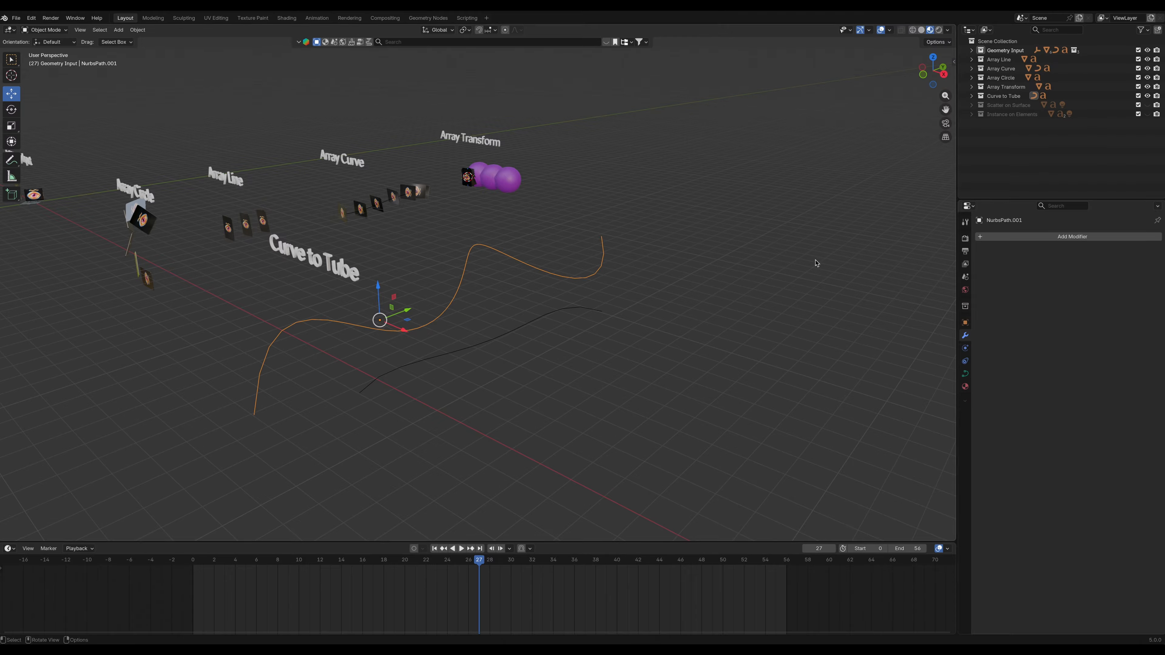
{"action": "left_click", "coordinate": [1004, 236]}
{"action": "type", "text": "curv"}
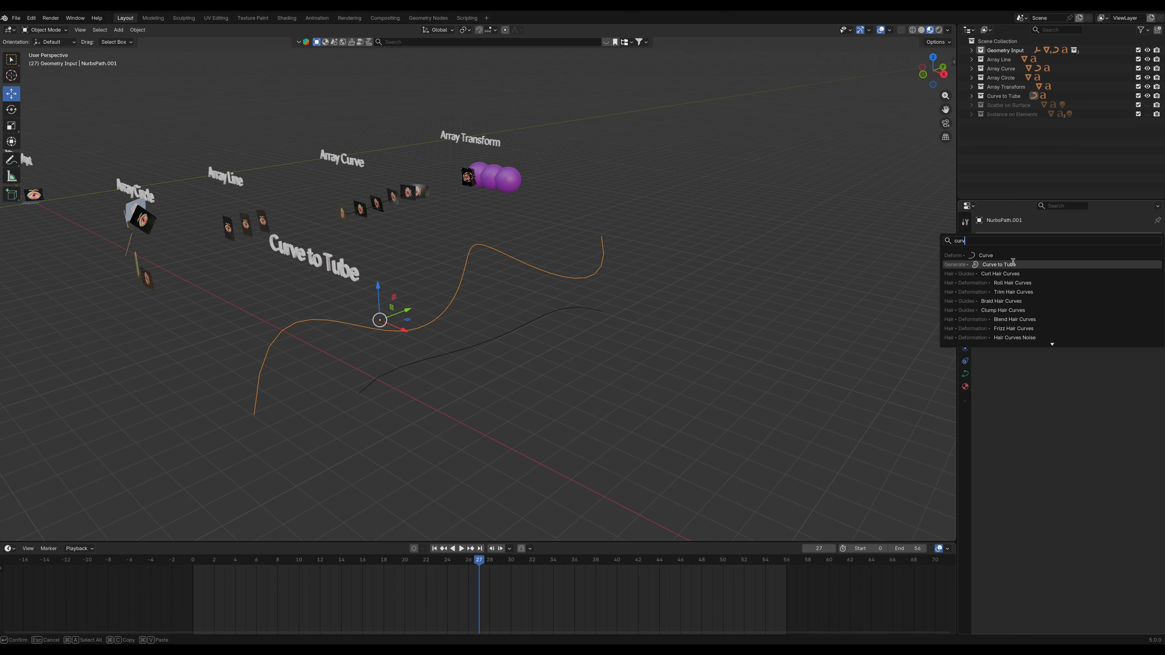
{"action": "left_click", "coordinate": [1011, 265]}
{"action": "scroll", "coordinate": [412, 307], "scroll_direction": "up", "scroll_amount": 4}
{"action": "middle_click_drag", "start_coordinate": [415, 307], "coordinate": [469, 292]}
{"action": "scroll", "coordinate": [462, 300], "scroll_direction": "down", "scroll_amount": 4}
{"action": "middle_click_drag", "start_coordinate": [529, 354], "coordinate": [466, 352]}
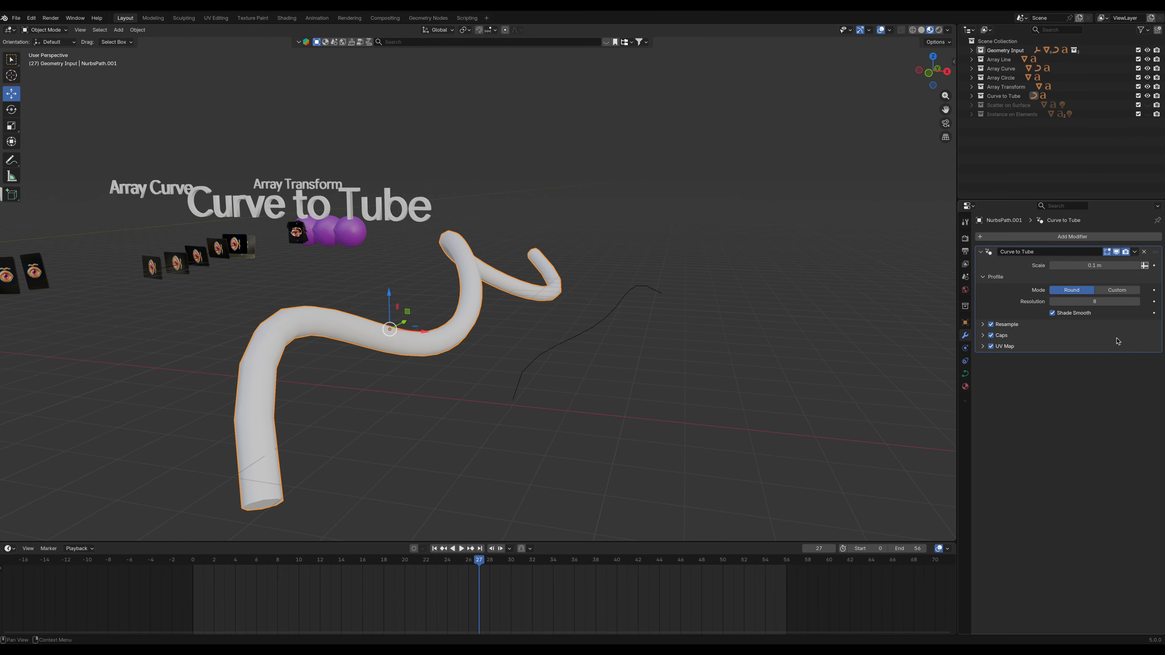
{"action": "middle_click_drag", "start_coordinate": [500, 414], "coordinate": [510, 401]}
Step: Try Round caps on the tube, and switch the cap type to Custom
{"action": "left_click", "coordinate": [982, 335]}
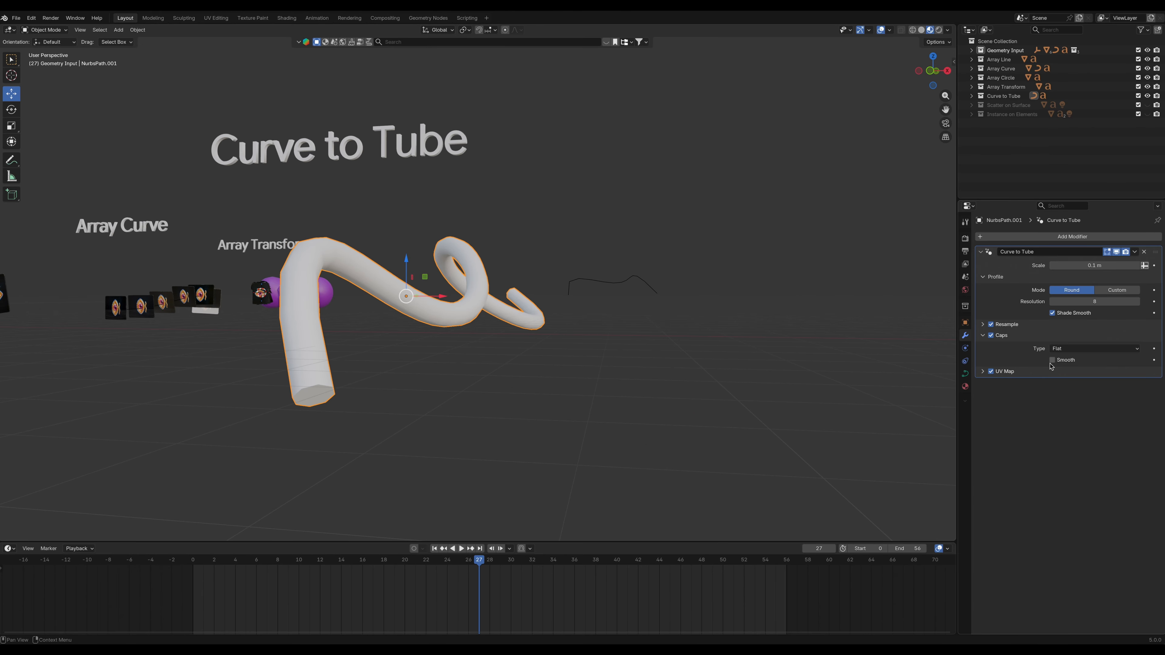
{"action": "middle_click_drag", "start_coordinate": [386, 370], "coordinate": [802, 362]}
{"action": "left_click", "coordinate": [1071, 350]}
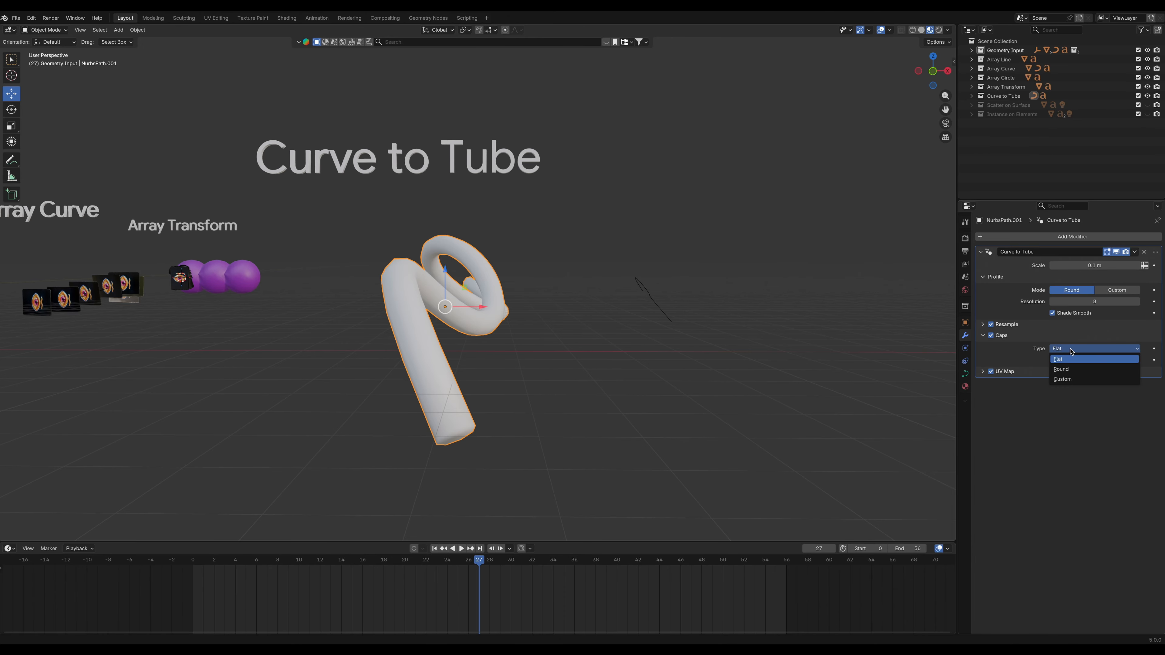
{"action": "left_click", "coordinate": [1073, 369]}
{"action": "middle_click_drag", "start_coordinate": [526, 359], "coordinate": [376, 405]}
{"action": "key", "text": "z"}
{"action": "left_click", "coordinate": [568, 370]}
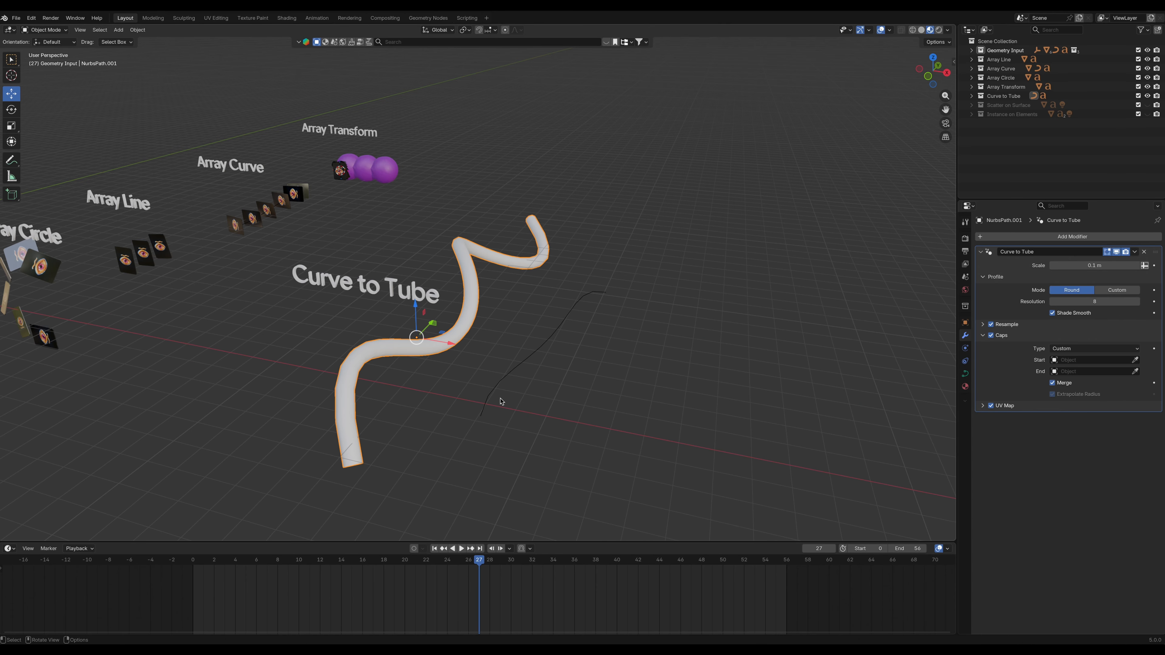
Step: Add a cube to the scene and move it about 11.3 m along X
{"action": "left_click", "coordinate": [408, 383]}
{"action": "key", "text": "shift+a"}
{"action": "mouse_move", "coordinate": [409, 371]}
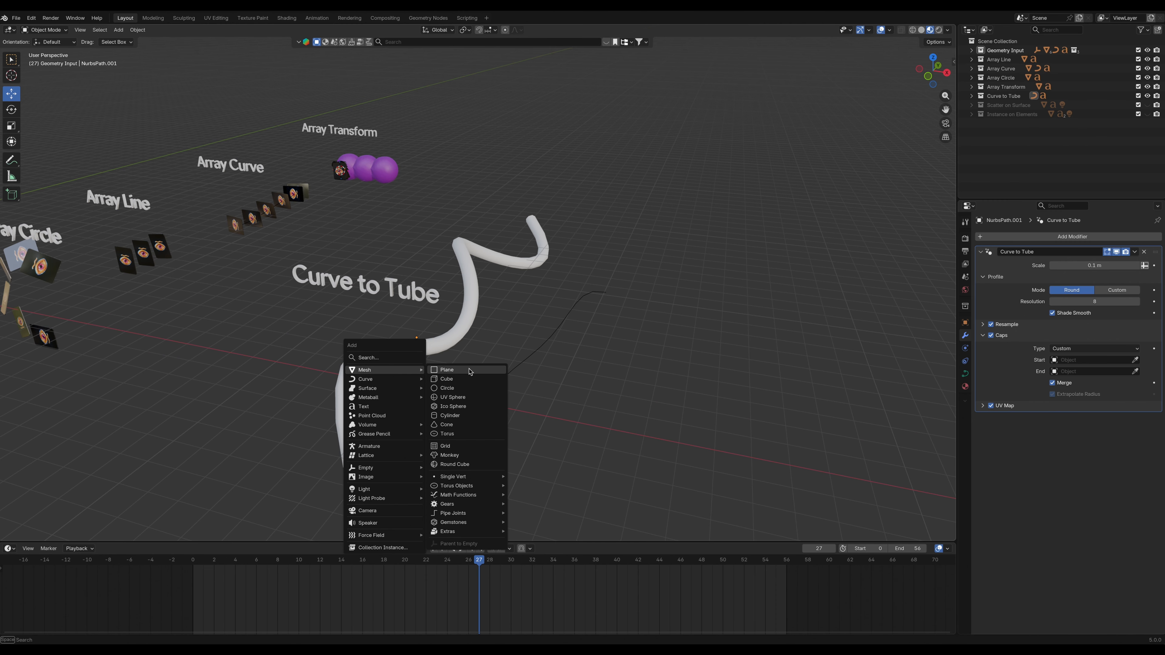
{"action": "left_click", "coordinate": [444, 379]}
{"action": "left_click_drag", "start_coordinate": [433, 180], "coordinate": [539, 184]}
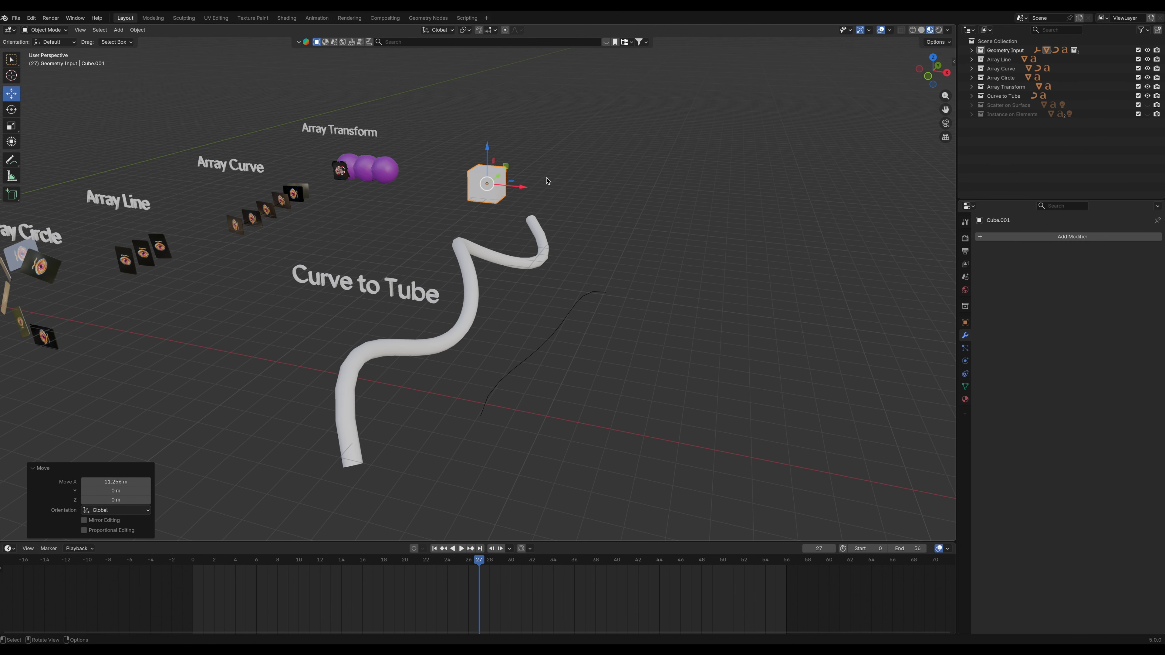
Step: Move the cube about 5.1 m on X and -18 m on Y in top view, onto the middle of the tube
{"action": "left_click", "coordinate": [933, 57]}
{"action": "scroll", "coordinate": [420, 96], "scroll_direction": "down", "scroll_amount": 4}
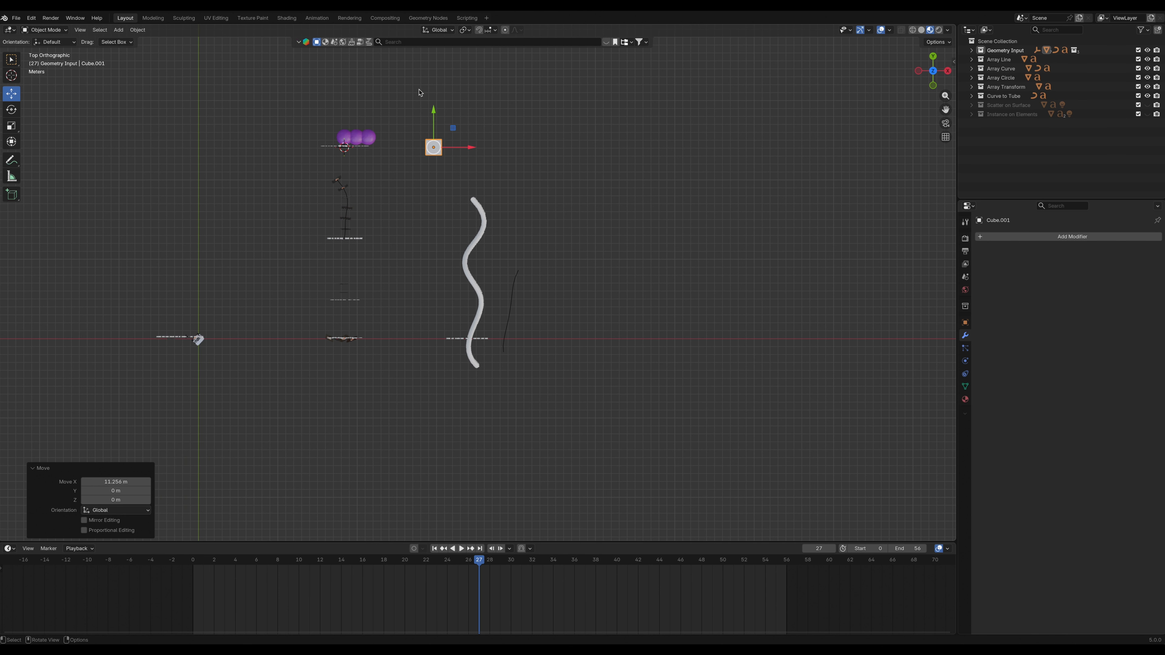
{"action": "left_click_drag", "start_coordinate": [437, 144], "coordinate": [477, 294]}
{"action": "scroll", "coordinate": [536, 374], "scroll_direction": "up", "scroll_amount": 10}
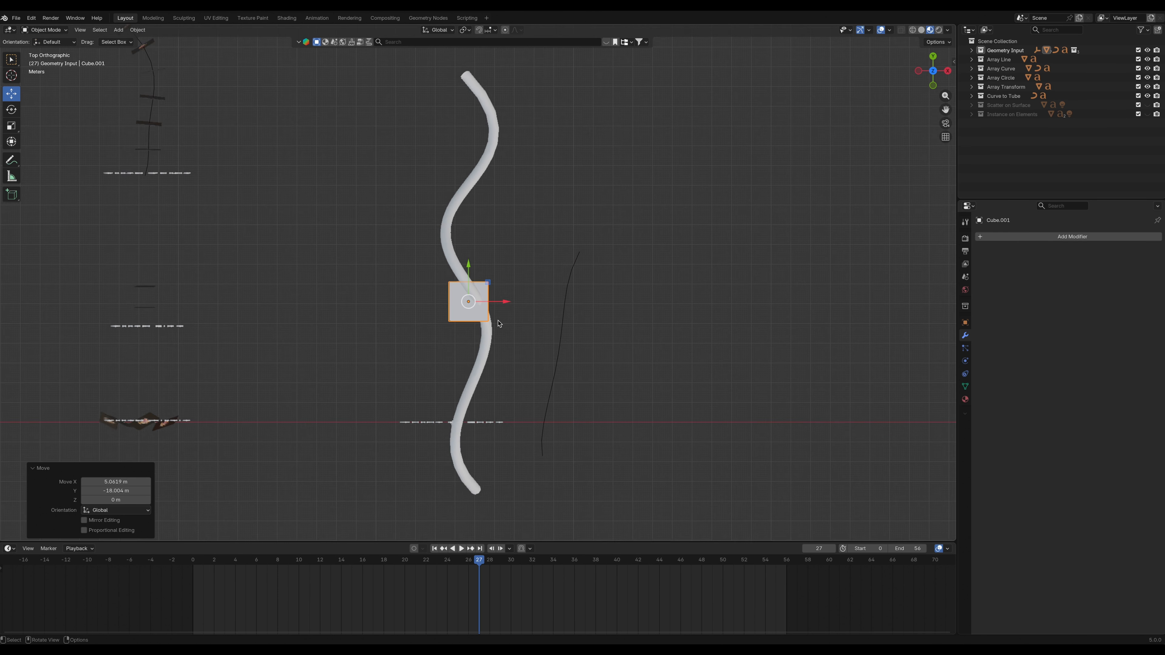
{"action": "scroll", "coordinate": [535, 373], "scroll_direction": "down", "scroll_amount": 4}
Step: Assign the cube as the tube's custom start and end caps
{"action": "middle_click_drag", "start_coordinate": [582, 396], "coordinate": [476, 263]}
{"action": "left_click", "coordinate": [359, 303]}
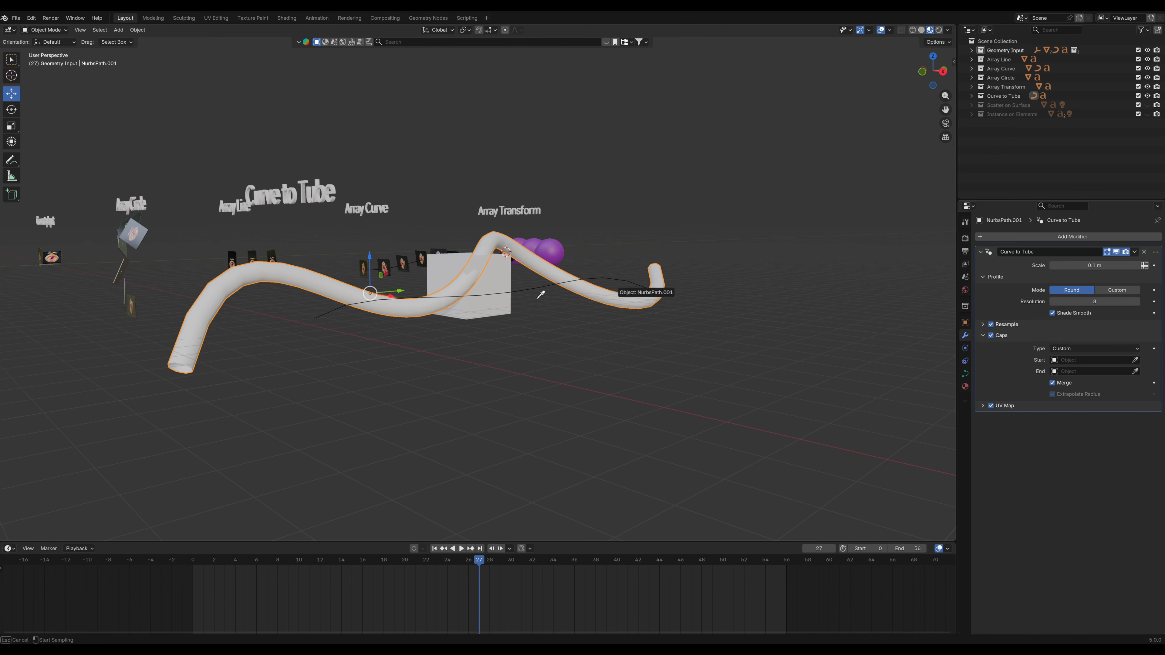
{"action": "left_click", "coordinate": [504, 276]}
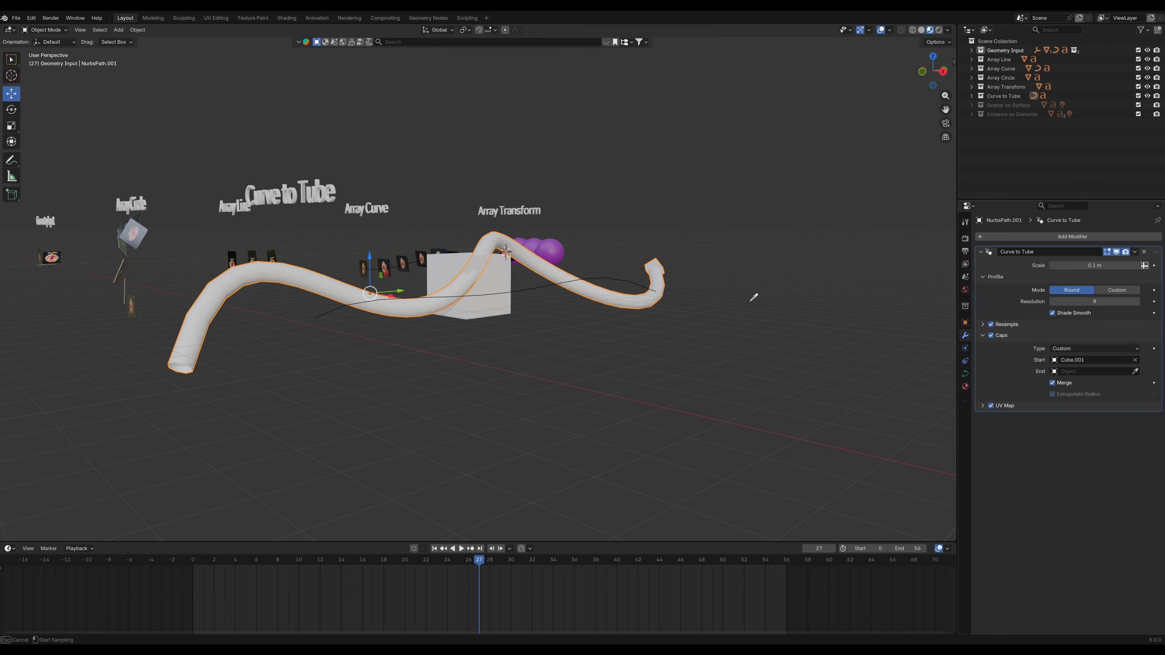
{"action": "left_click", "coordinate": [479, 269]}
{"action": "scroll", "coordinate": [238, 394], "scroll_direction": "up", "scroll_amount": 4}
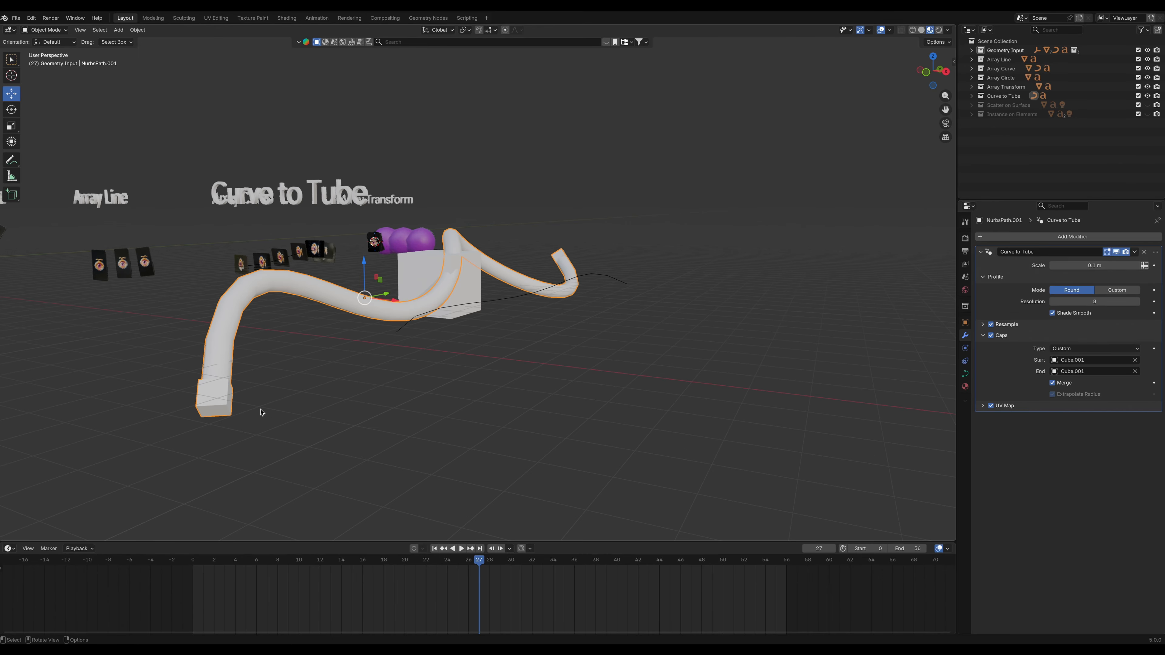
Step: Move the cube about 2.1 m down below the tube and apply its scale
{"action": "left_click", "coordinate": [389, 243]}
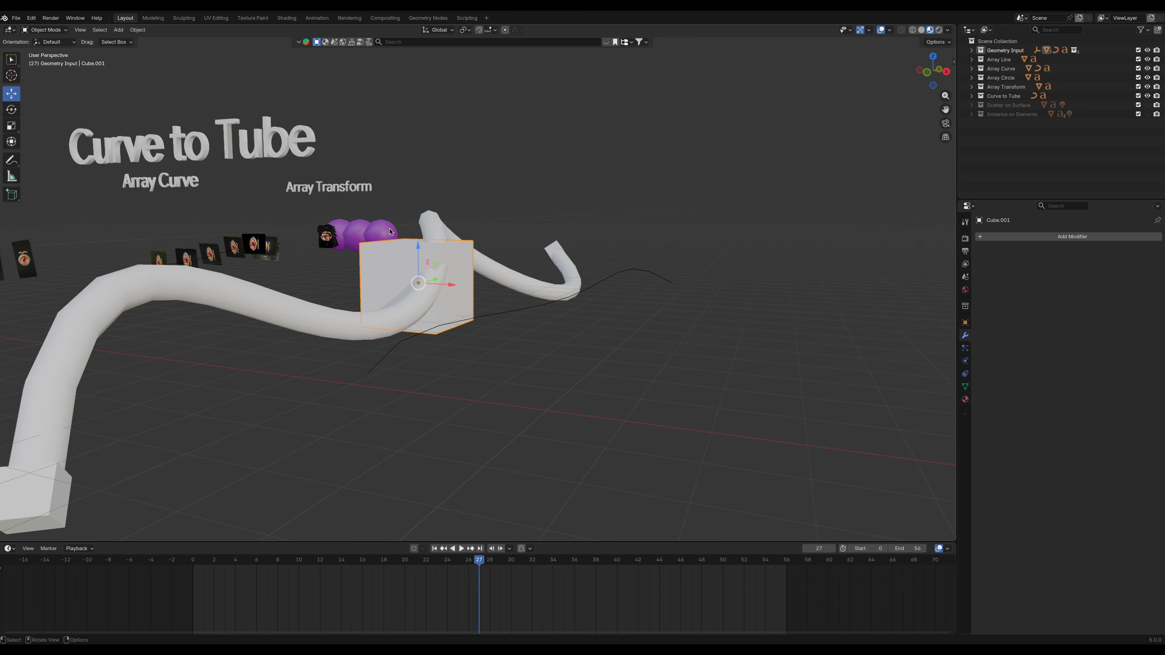
{"action": "left_click_drag", "start_coordinate": [420, 265], "coordinate": [627, 334]}
{"action": "key", "text": "ctrl+a"}
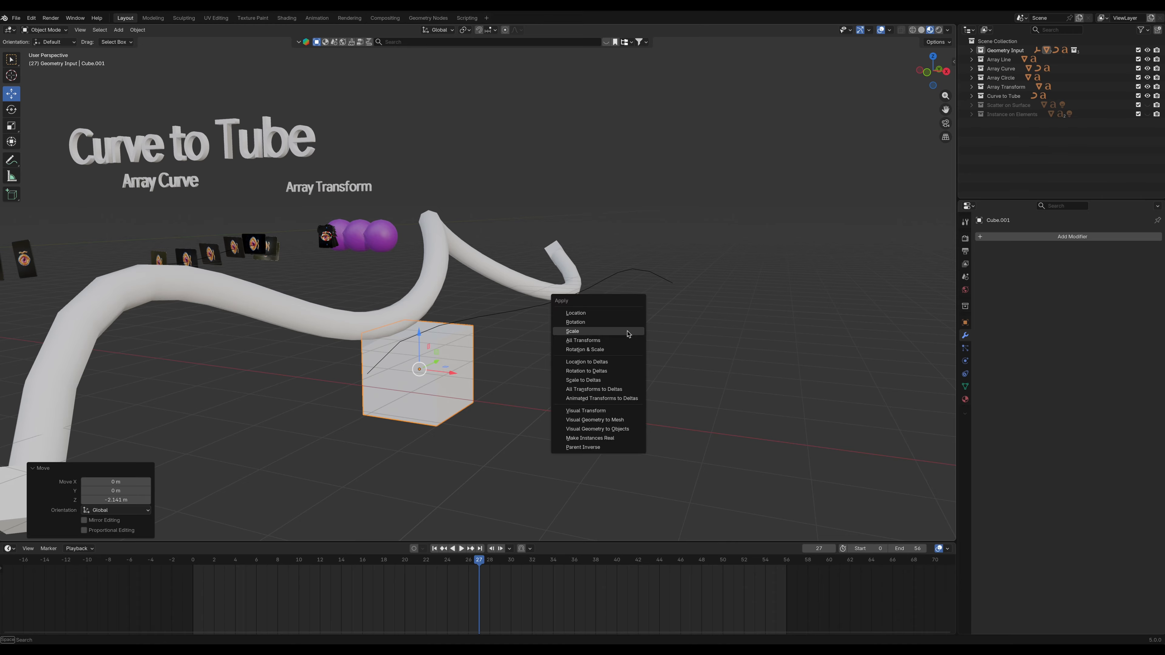
{"action": "left_click", "coordinate": [627, 332]}
{"action": "scroll", "coordinate": [627, 334], "scroll_direction": "down", "scroll_amount": 2}
Step: Select the tube curve and apply its scale
{"action": "left_click", "coordinate": [456, 290]}
{"action": "key", "text": "ctrl+a"}
{"action": "left_click", "coordinate": [628, 201]}
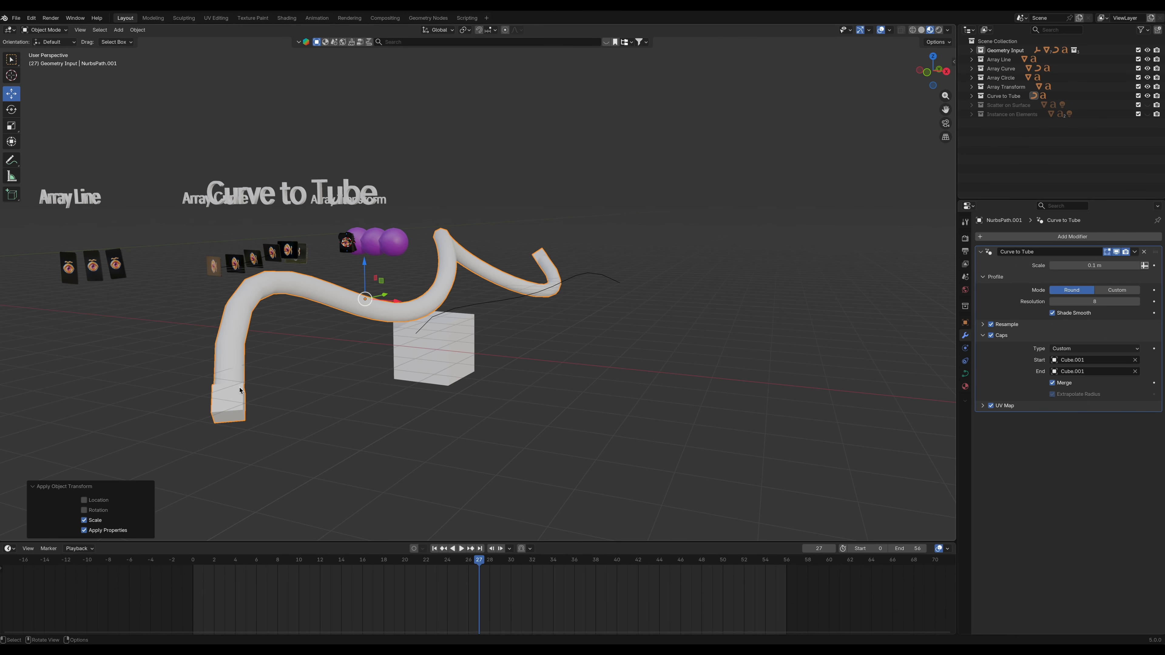
{"action": "left_click", "coordinate": [238, 406]}
Step: Scale the cube up, move it about 2.6 m further down, and apply its scale
{"action": "left_click", "coordinate": [464, 360]}
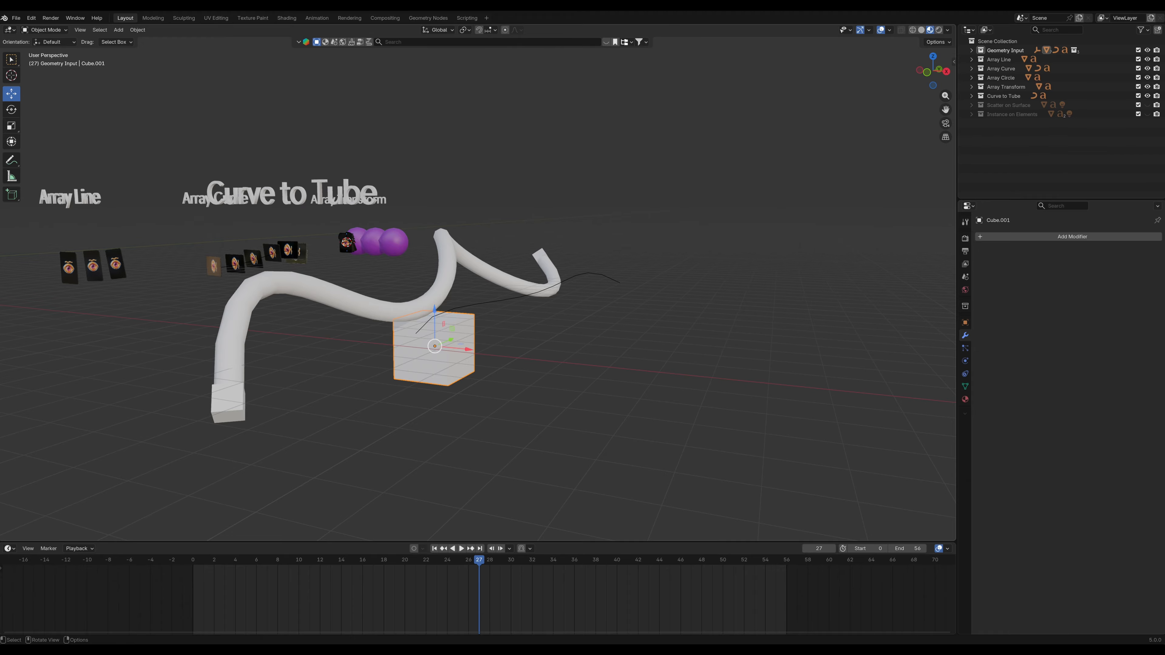
{"action": "key", "text": "s"}
{"action": "left_click", "coordinate": [529, 307]}
{"action": "left_click_drag", "start_coordinate": [434, 309], "coordinate": [469, 374]}
{"action": "key", "text": "ctrl+a"}
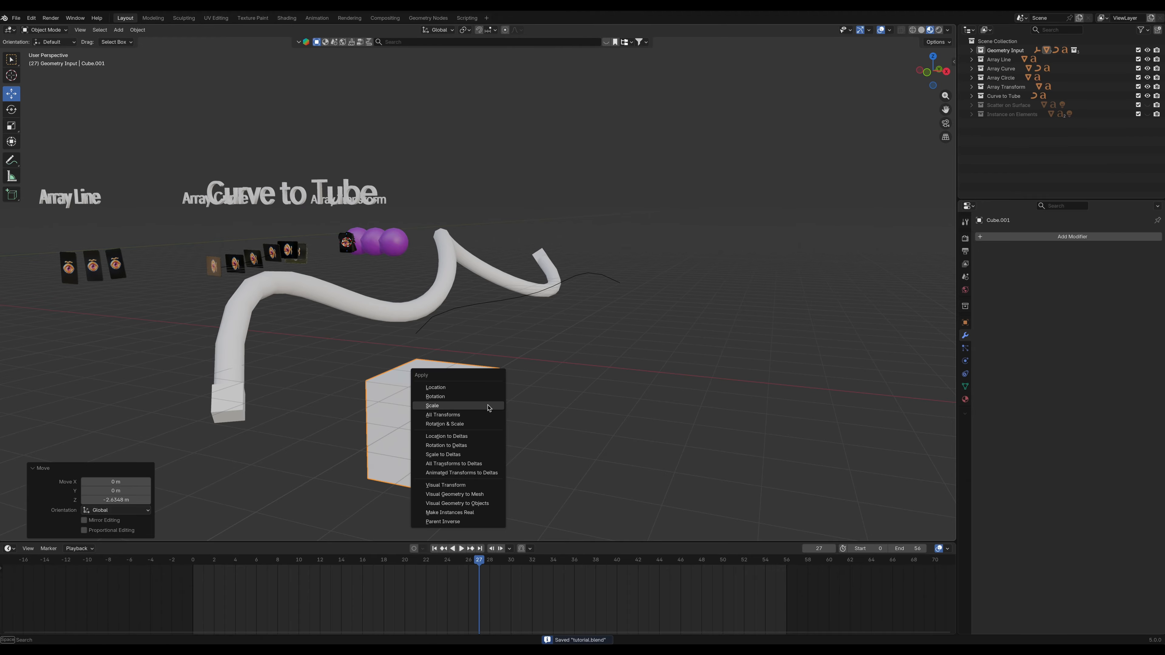
{"action": "left_click", "coordinate": [488, 407]}
Step: Select the tube to examine the cube caps at both ends, and reselect the source cube
{"action": "left_click", "coordinate": [246, 388]}
{"action": "middle_click_drag", "start_coordinate": [558, 363], "coordinate": [788, 413]}
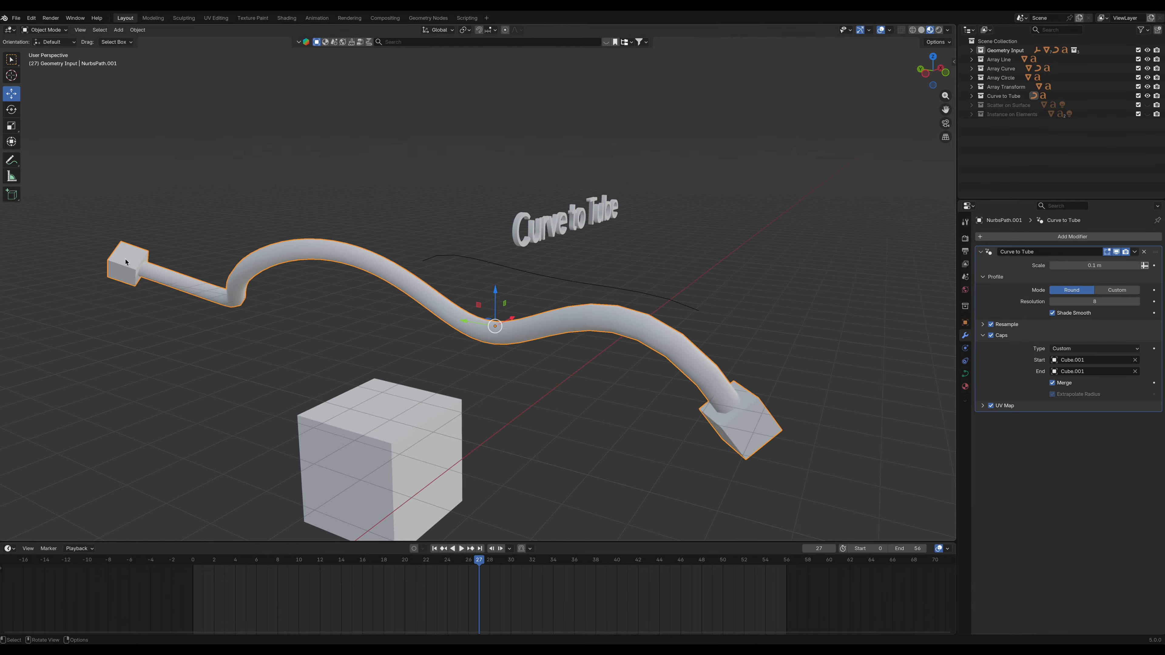
{"action": "left_click", "coordinate": [420, 423]}
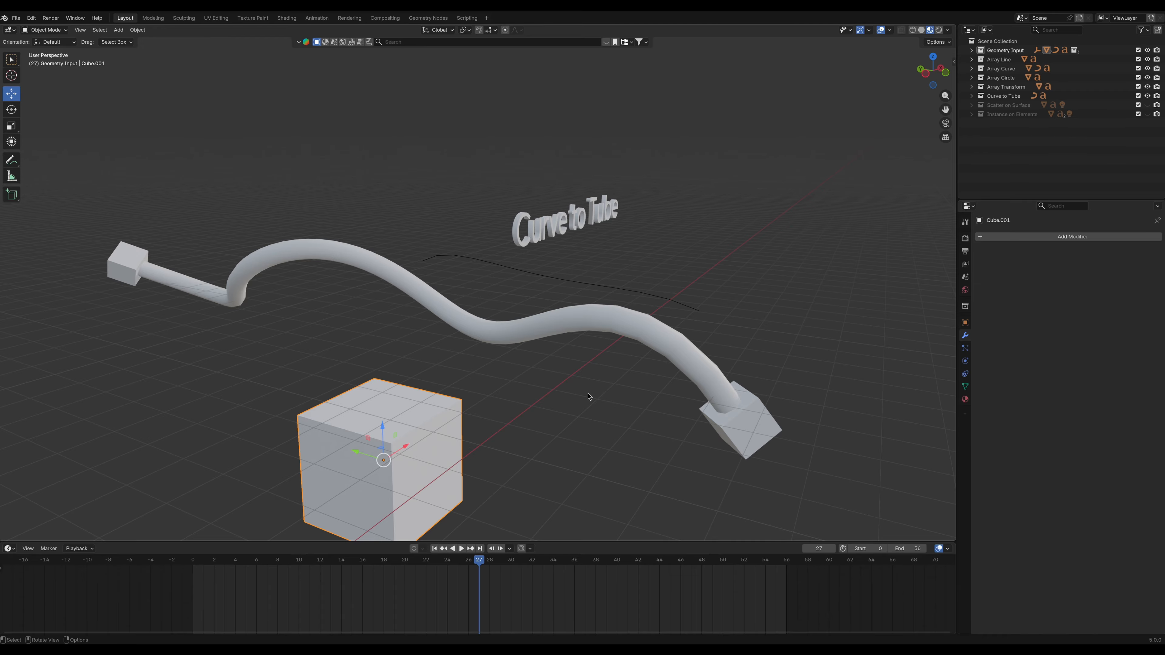
Step: Clear the tube selection and show the Scatter on Surface collection with its plane framed
{"action": "middle_click_drag", "start_coordinate": [578, 406], "coordinate": [490, 318]}
{"action": "left_click", "coordinate": [490, 318]}
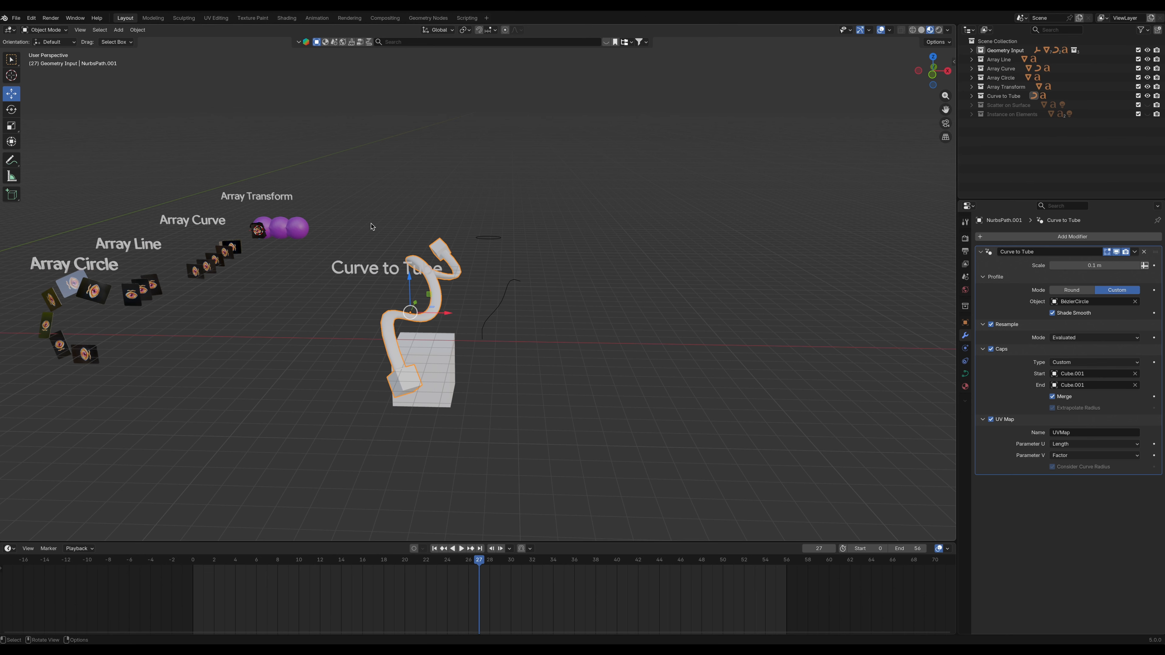
{"action": "left_click", "coordinate": [586, 245]}
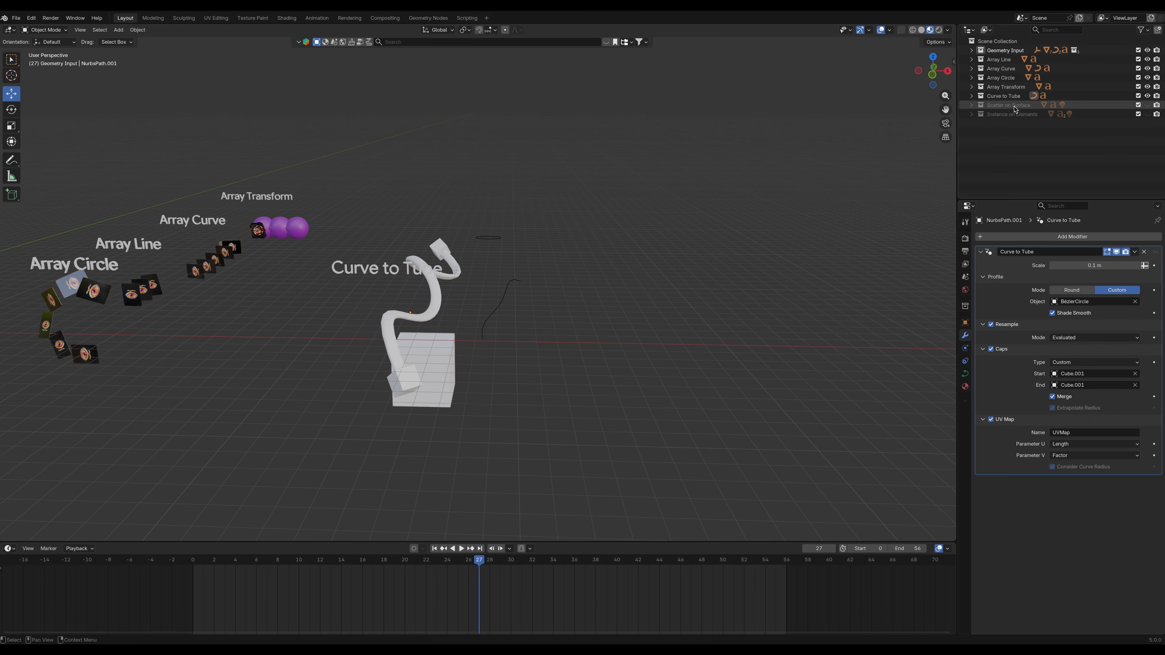
{"action": "left_click", "coordinate": [1147, 105]}
{"action": "middle_click_drag", "start_coordinate": [716, 219], "coordinate": [550, 216], "text": "shift"}
{"action": "scroll", "coordinate": [388, 233], "scroll_direction": "down", "scroll_amount": 4}
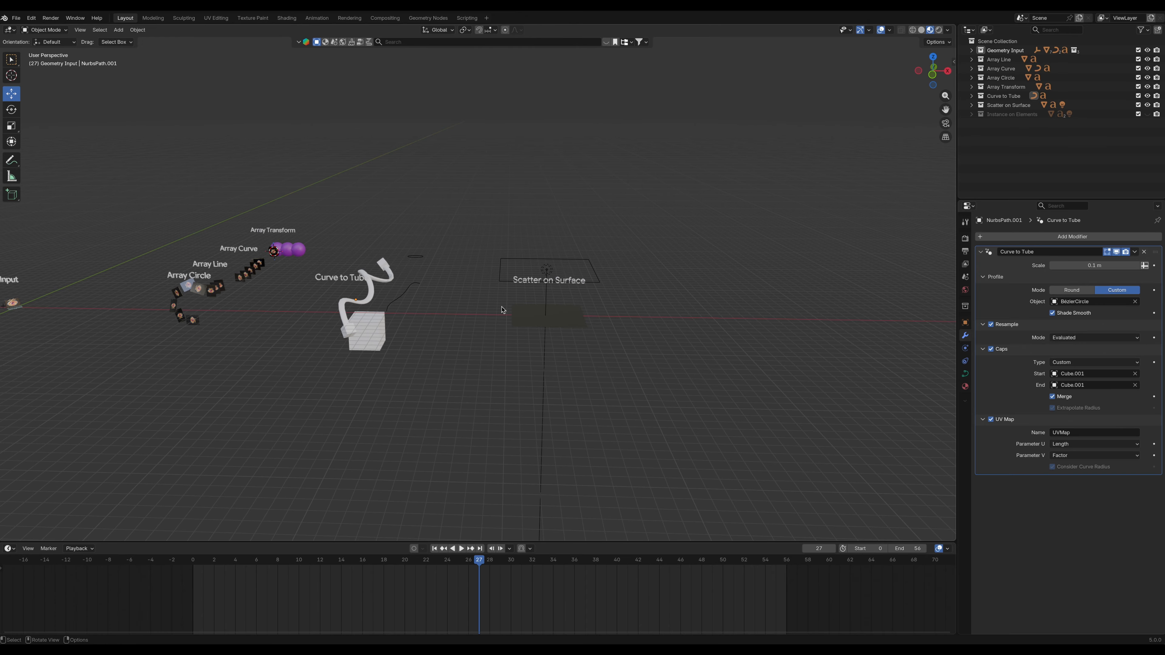
{"action": "scroll", "coordinate": [422, 293], "scroll_direction": "up", "scroll_amount": 6}
{"action": "middle_click_drag", "start_coordinate": [686, 296], "coordinate": [371, 281], "text": "shift"}
{"action": "scroll", "coordinate": [429, 339], "scroll_direction": "up", "scroll_amount": 2}
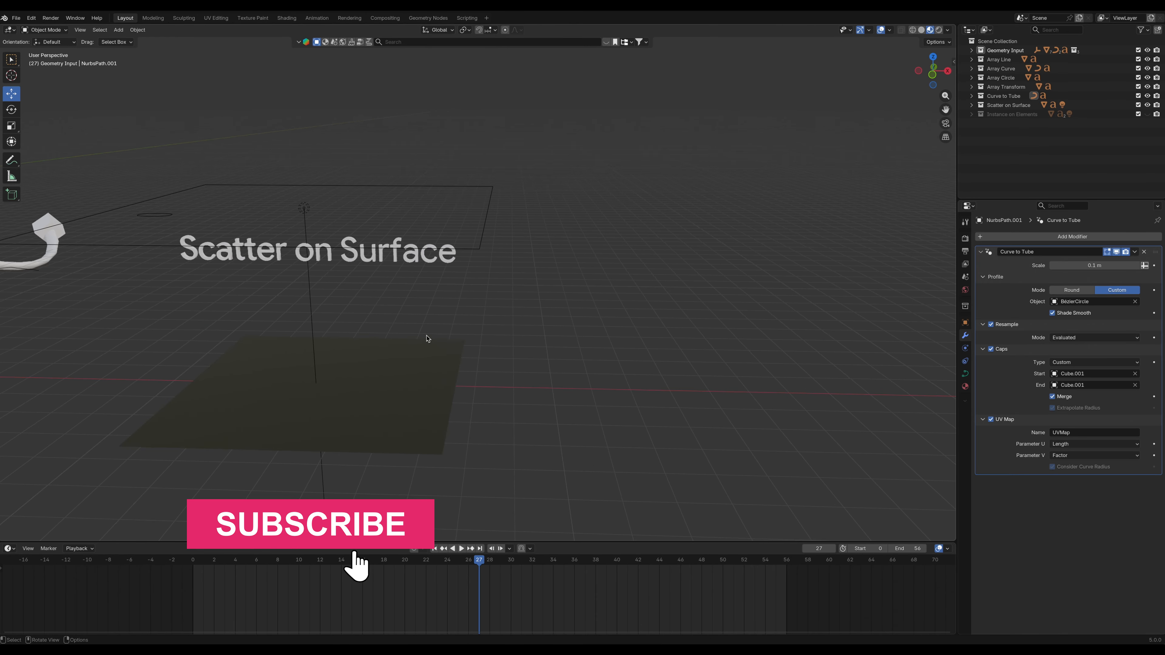
{"action": "middle_click_drag", "start_coordinate": [427, 339], "coordinate": [502, 320], "text": "shift"}
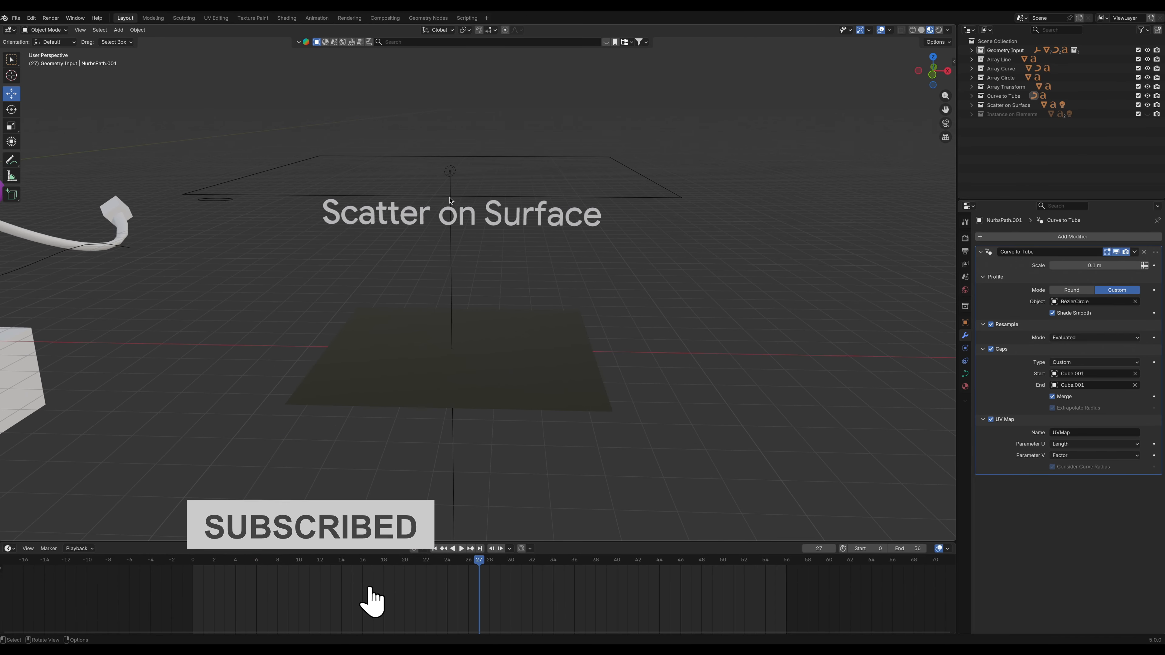
Step: Select the plane and add a Scatter on Surface modifier to it
{"action": "left_click", "coordinate": [474, 366]}
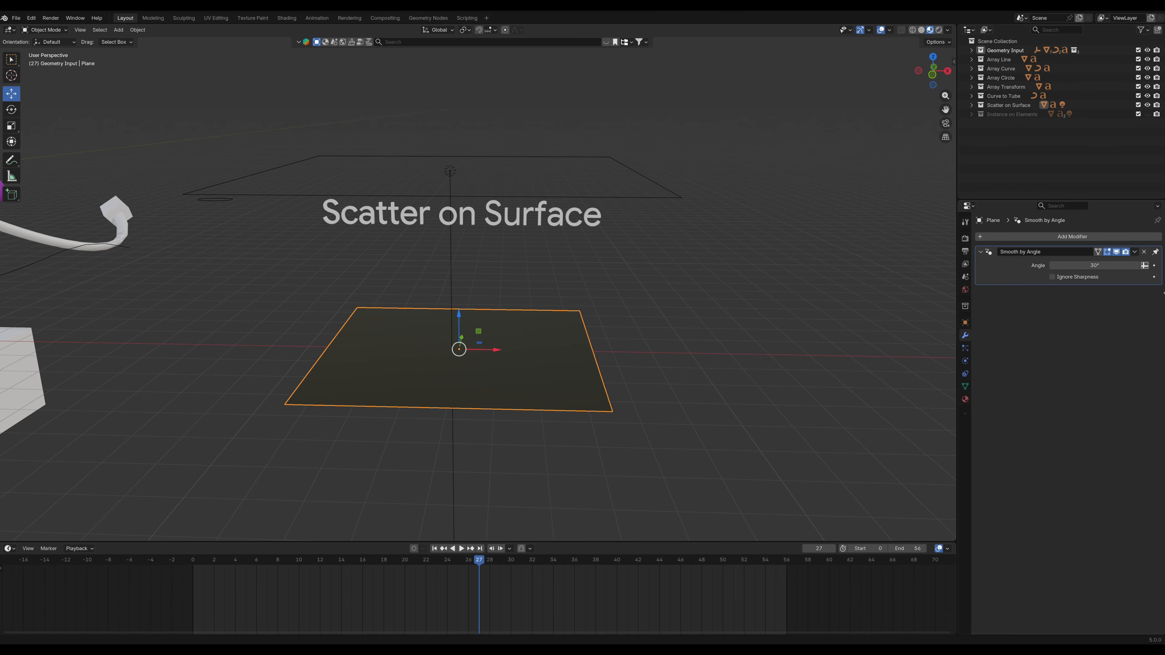
{"action": "left_click", "coordinate": [1082, 237]}
{"action": "type", "text": "sca"}
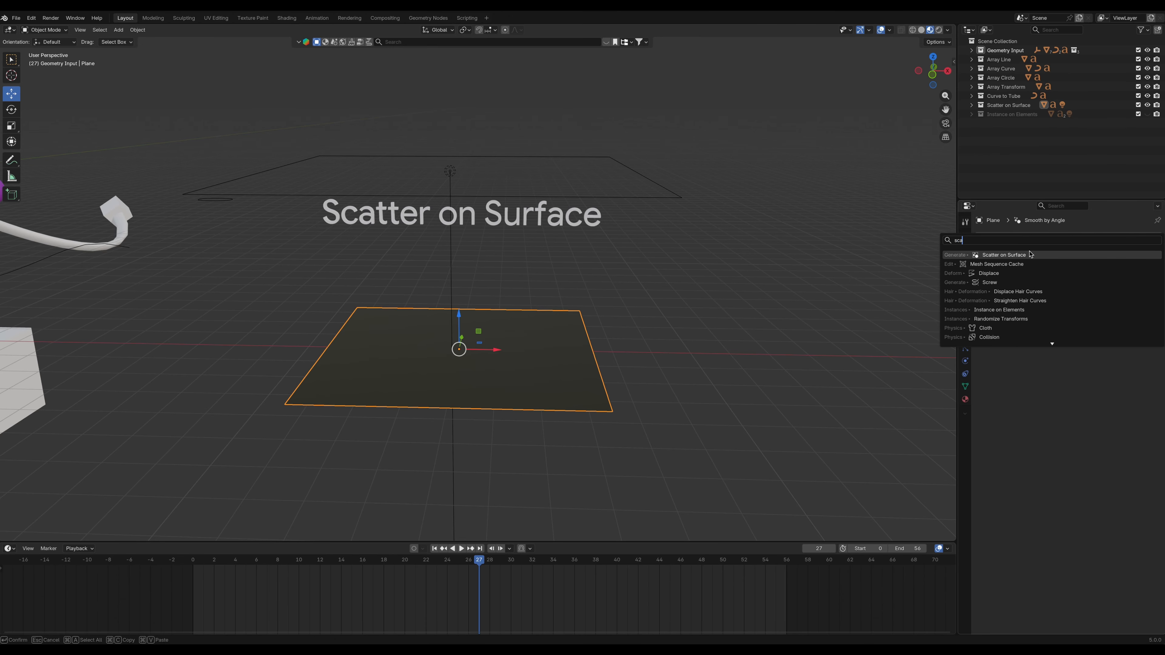
{"action": "left_click", "coordinate": [1030, 255]}
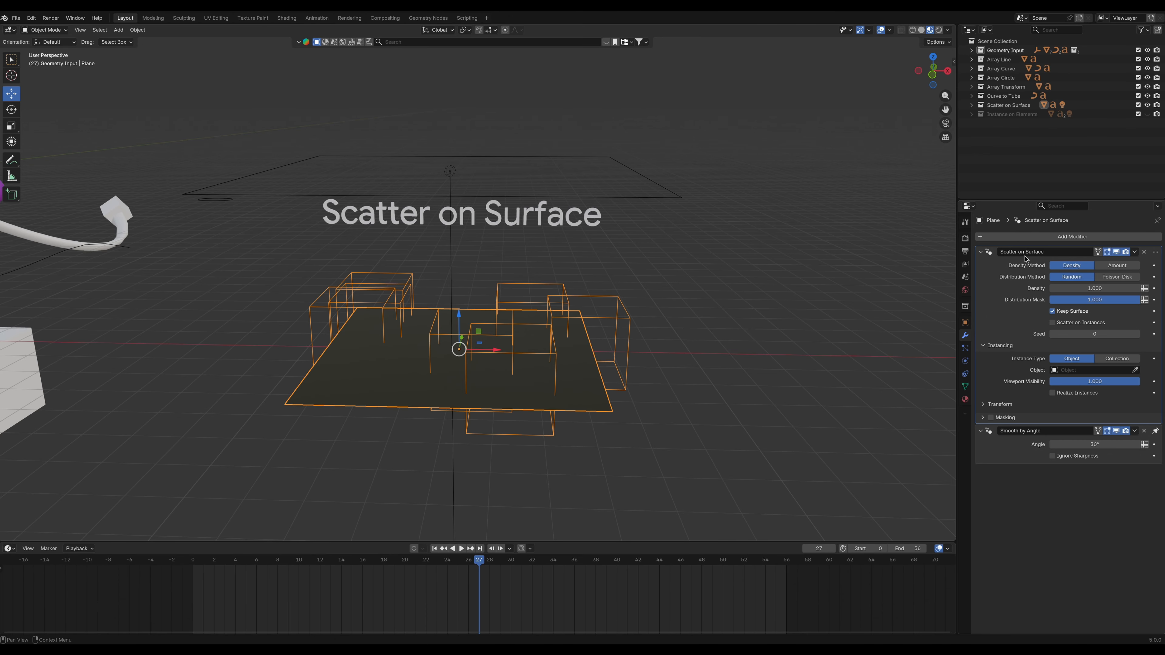
Step: Examine the placeholder instances scattered over the plane from side views and in perspective, framing the plane
{"action": "scroll", "coordinate": [398, 352], "scroll_direction": "up", "scroll_amount": 5}
{"action": "scroll", "coordinate": [402, 382], "scroll_direction": "down", "scroll_amount": 6}
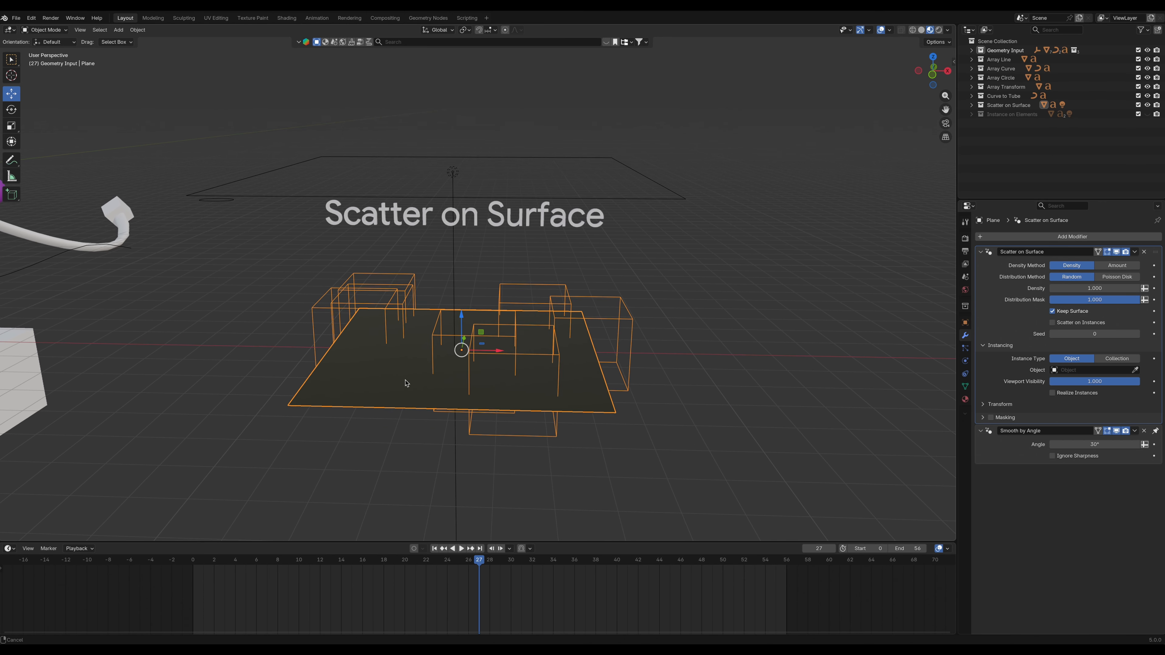
{"action": "middle_click_drag", "start_coordinate": [402, 381], "coordinate": [604, 380], "text": "shift"}
{"action": "key", "text": "grave"}
{"action": "left_click", "coordinate": [671, 334]}
{"action": "key", "text": "grave"}
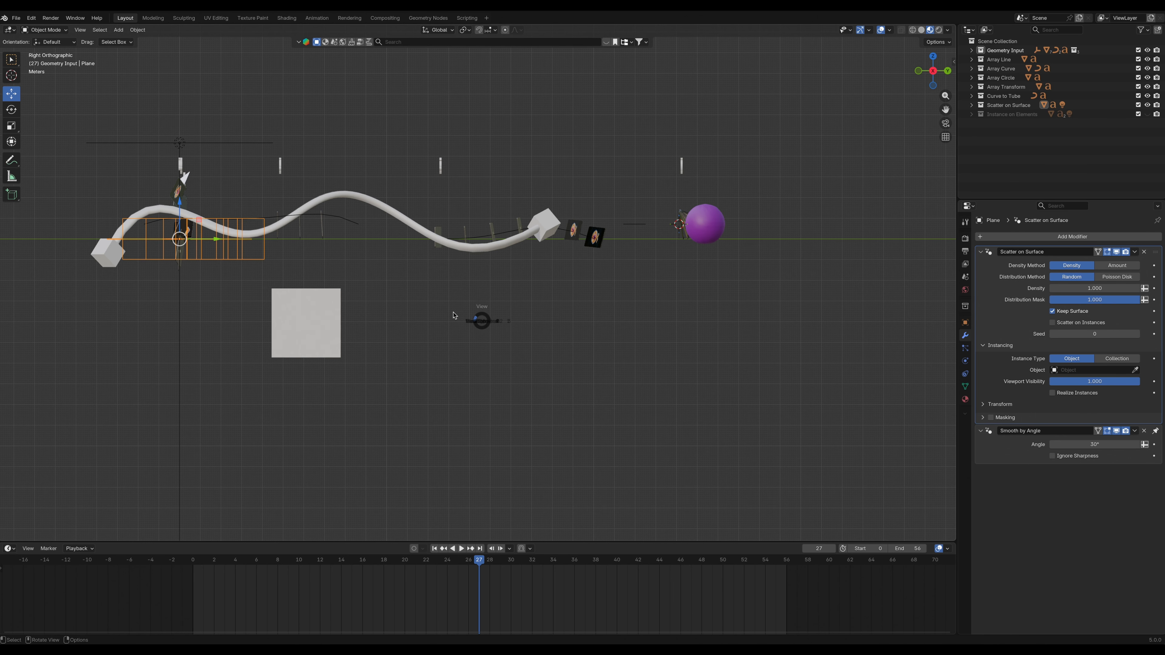
{"action": "left_click", "coordinate": [440, 319]}
{"action": "key", "text": "grave"}
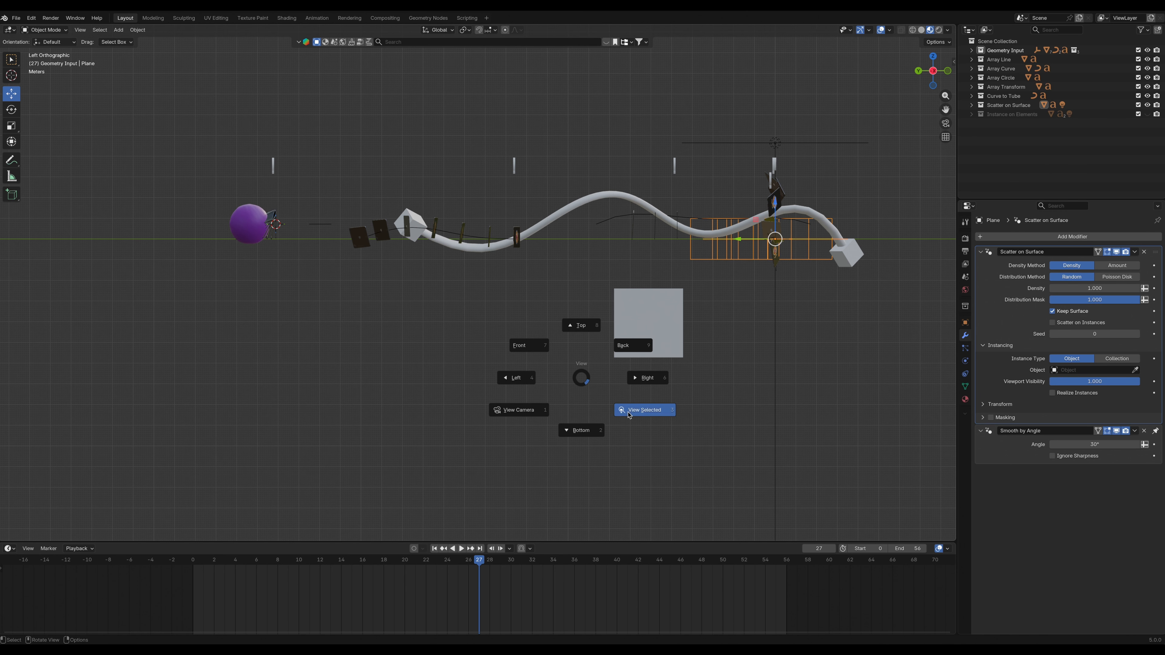
{"action": "left_click", "coordinate": [645, 410]}
{"action": "middle_click_drag", "start_coordinate": [645, 410], "coordinate": [1021, 260]}
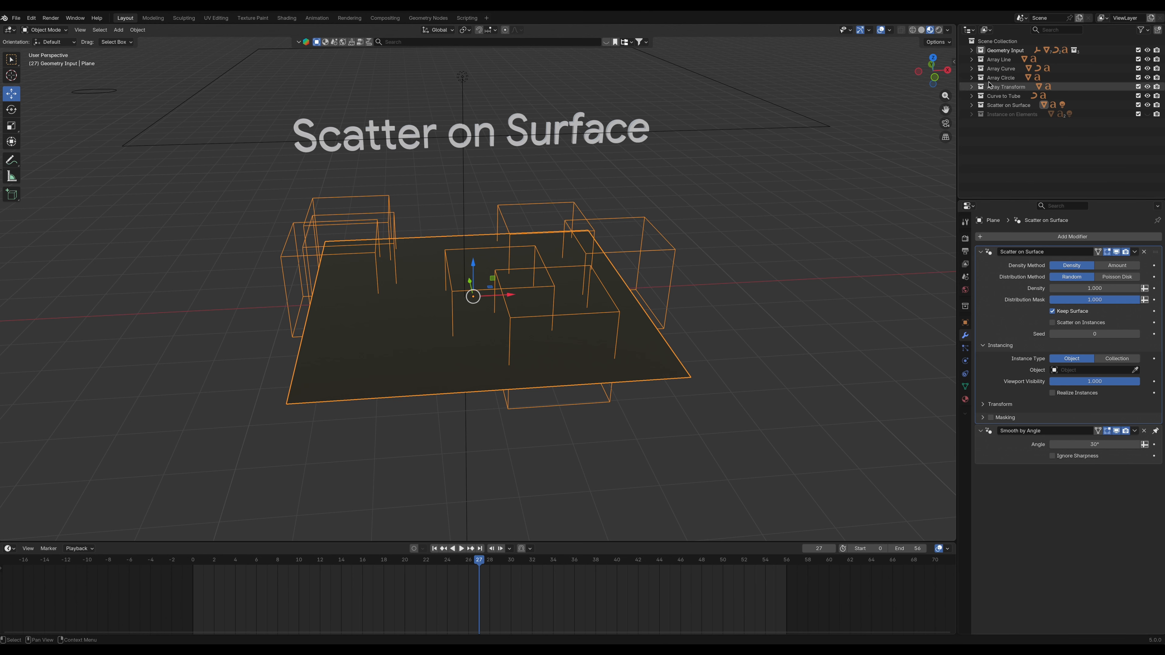
Step: Enable the Grass A collection and use it as the scatter modifier's collection instance source, then deselect the plane
{"action": "left_click", "coordinate": [972, 53]}
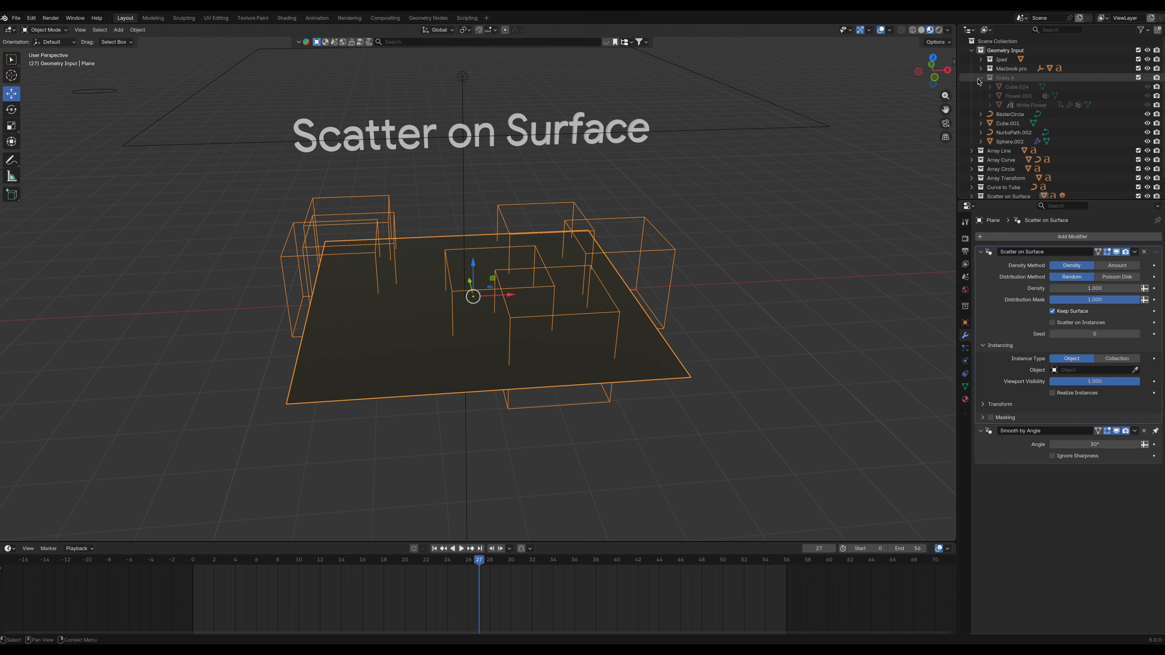
{"action": "left_click", "coordinate": [1116, 358]}
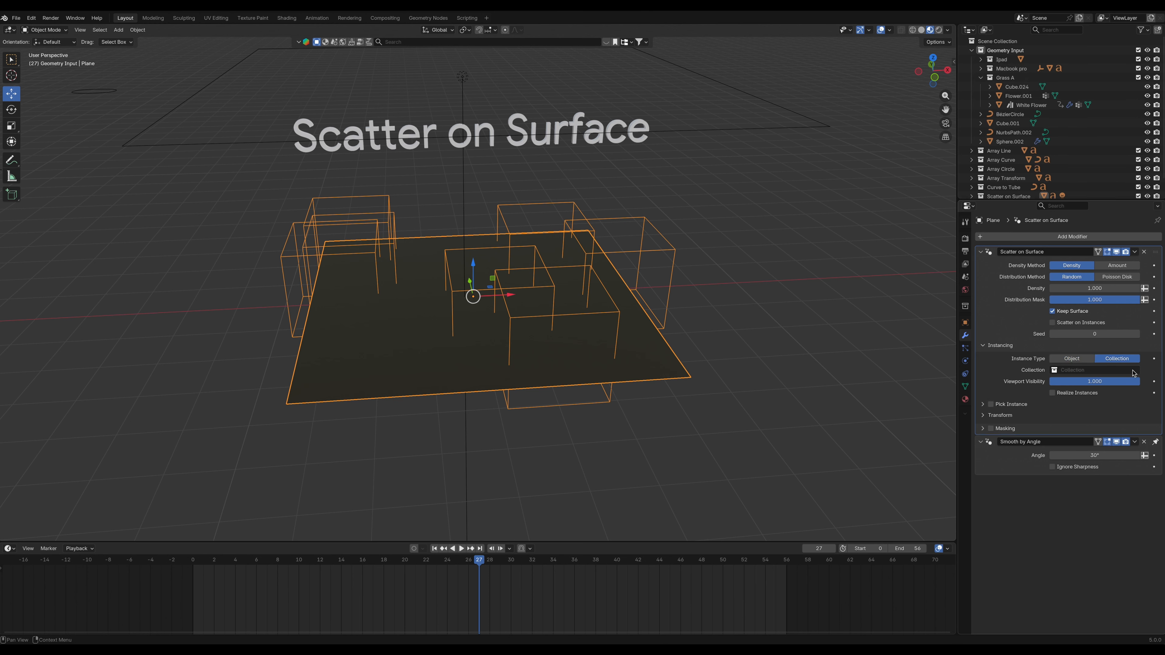
{"action": "left_click", "coordinate": [1132, 370]}
{"action": "type", "text": "gr"}
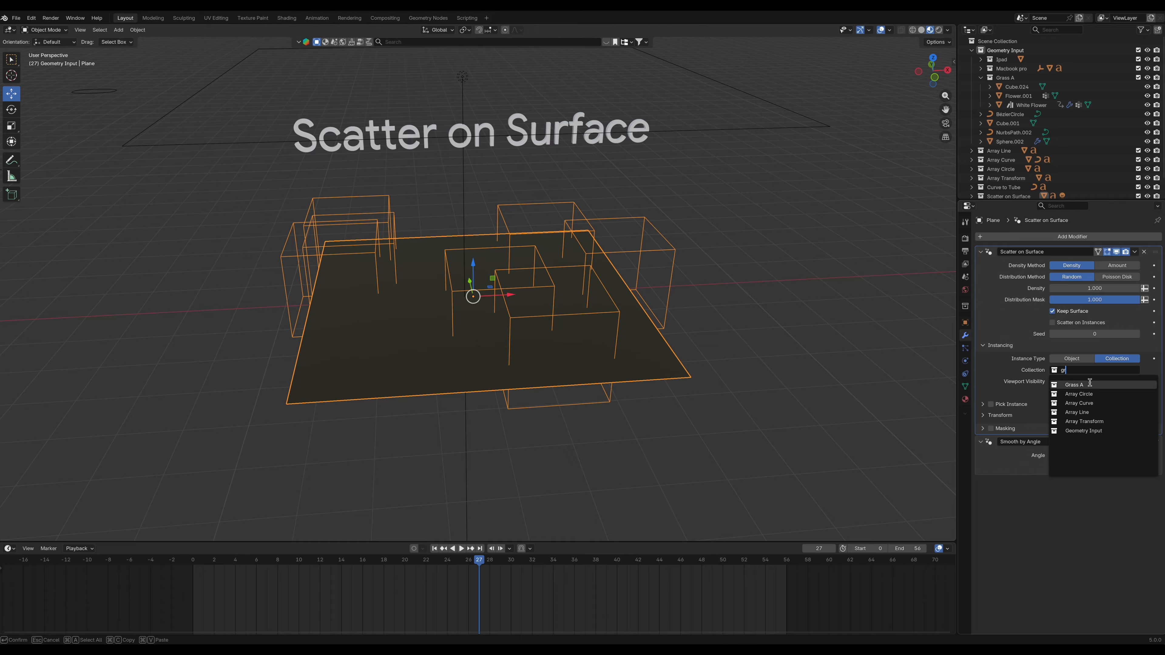
{"action": "left_click", "coordinate": [1088, 387]}
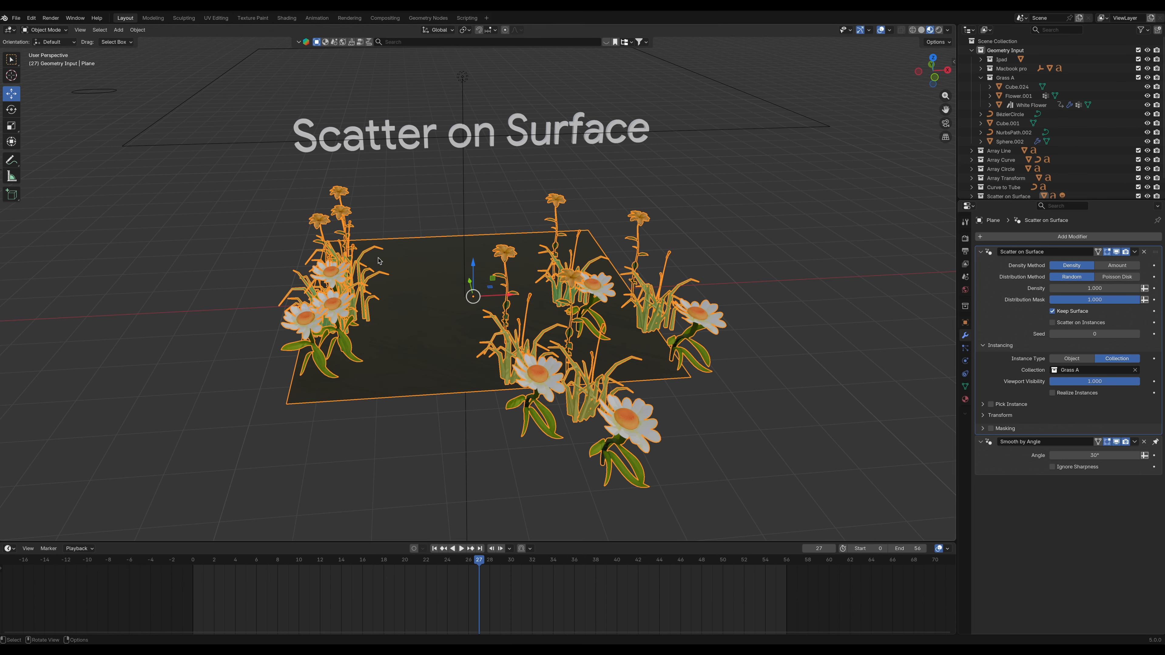
{"action": "left_click", "coordinate": [718, 251]}
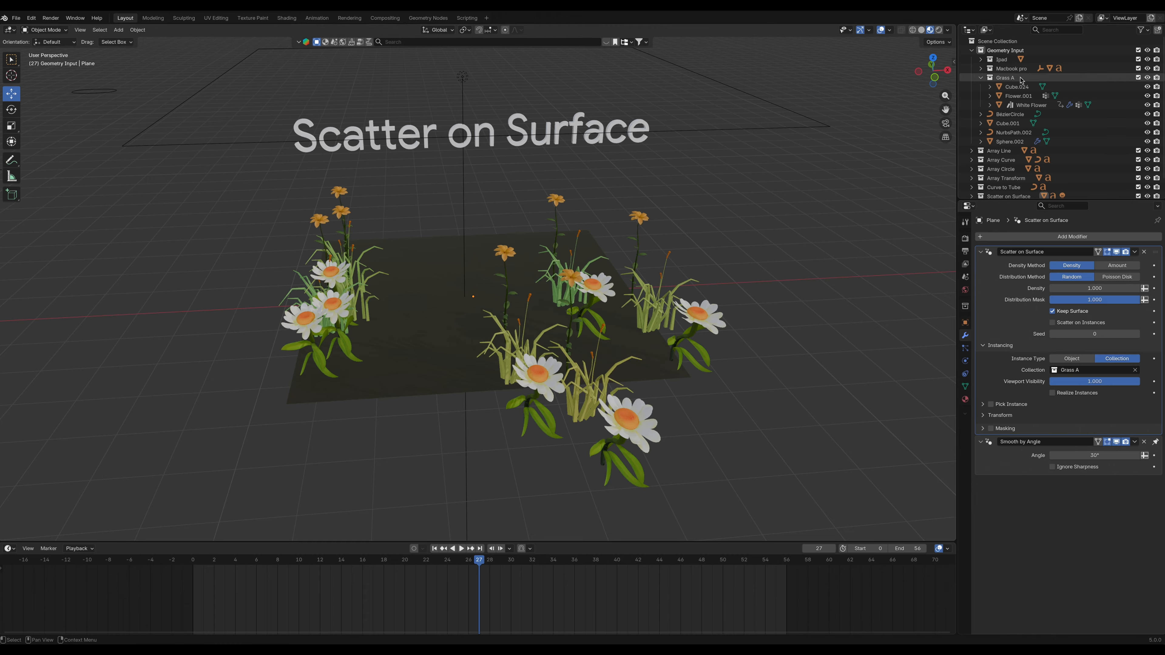
Step: Locate the Grass A collection's source plants and examine the two flowers and the grass clump from several angles
{"action": "left_click", "coordinate": [1009, 78]}
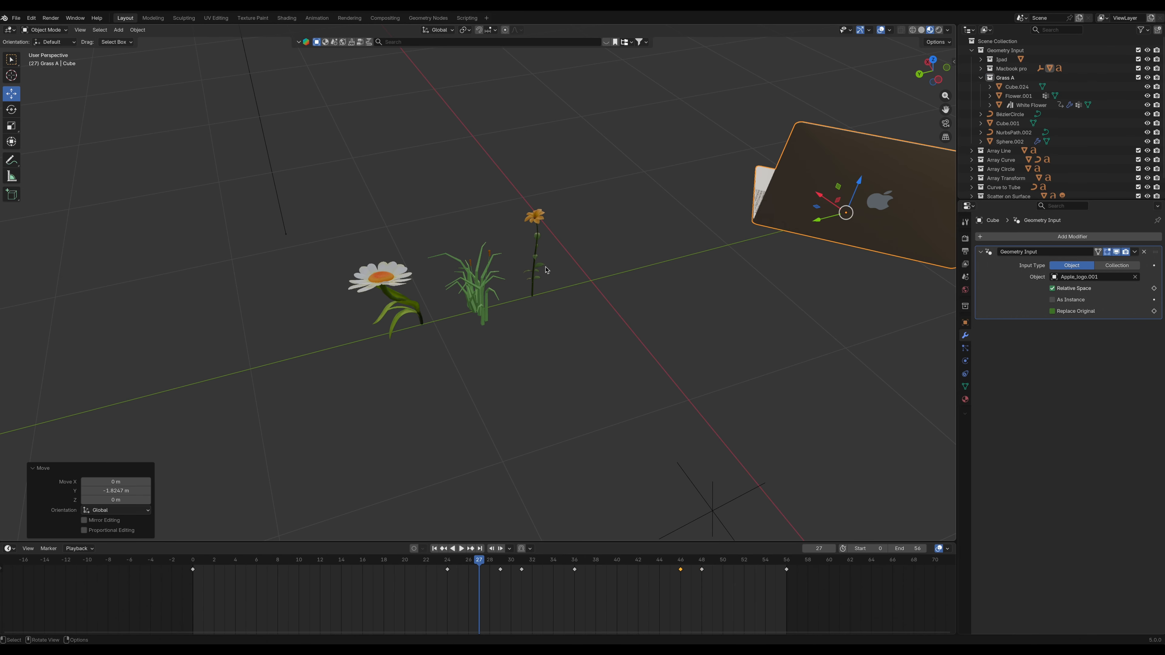
{"action": "left_click", "coordinate": [483, 246]}
{"action": "scroll", "coordinate": [481, 245], "scroll_direction": "up", "scroll_amount": 3}
{"action": "left_click", "coordinate": [419, 176]}
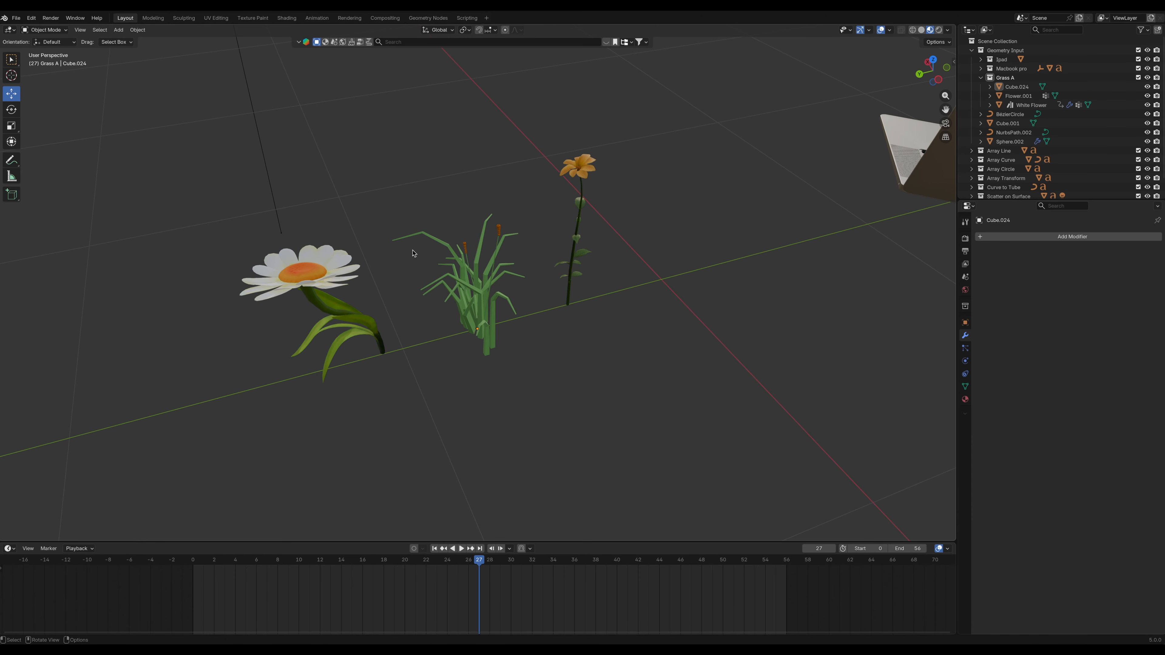
{"action": "middle_click_drag", "start_coordinate": [414, 253], "coordinate": [388, 190]}
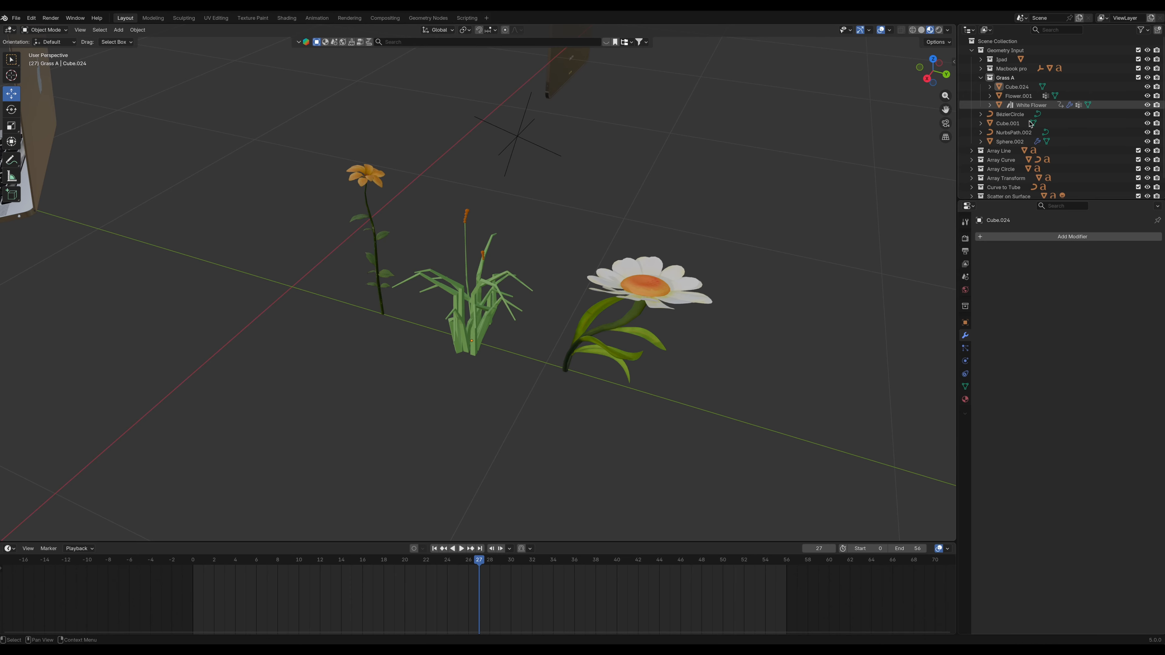
Step: Reselect the plane in the Scatter on Surface collection and frame it in a perspective view
{"action": "scroll", "coordinate": [1027, 106], "scroll_direction": "down", "scroll_amount": 2}
{"action": "left_click", "coordinate": [1013, 180]}
{"action": "left_click", "coordinate": [972, 180]}
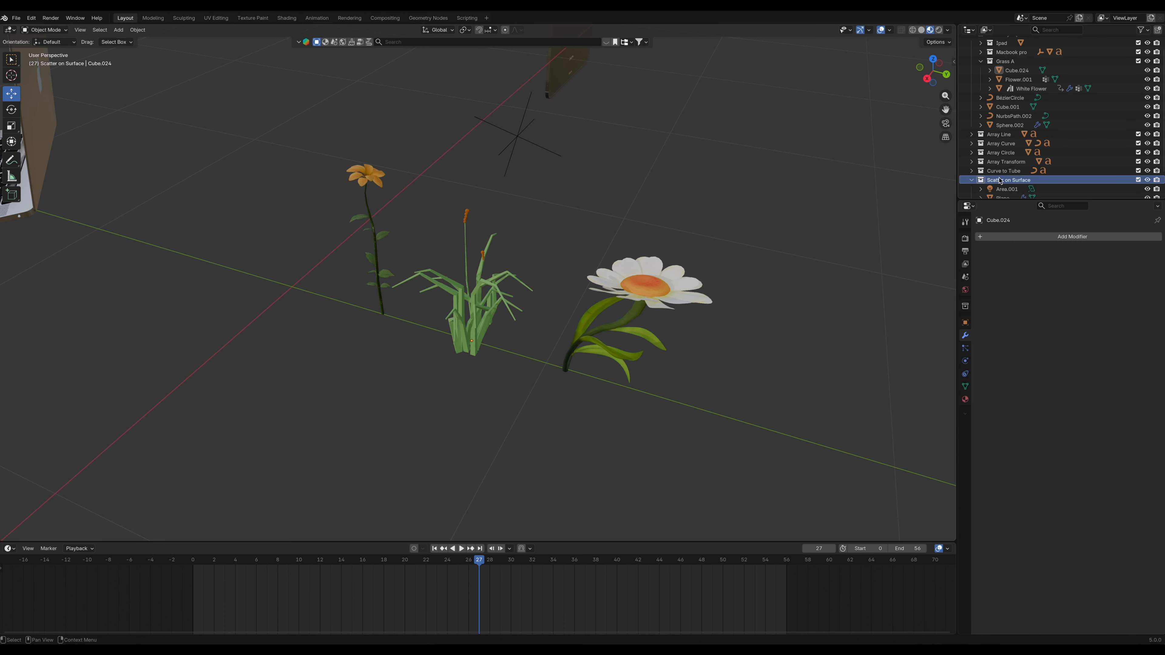
{"action": "scroll", "coordinate": [1001, 179], "scroll_direction": "down", "scroll_amount": 3}
{"action": "left_click", "coordinate": [1009, 172]}
{"action": "key", "text": "KP_3"}
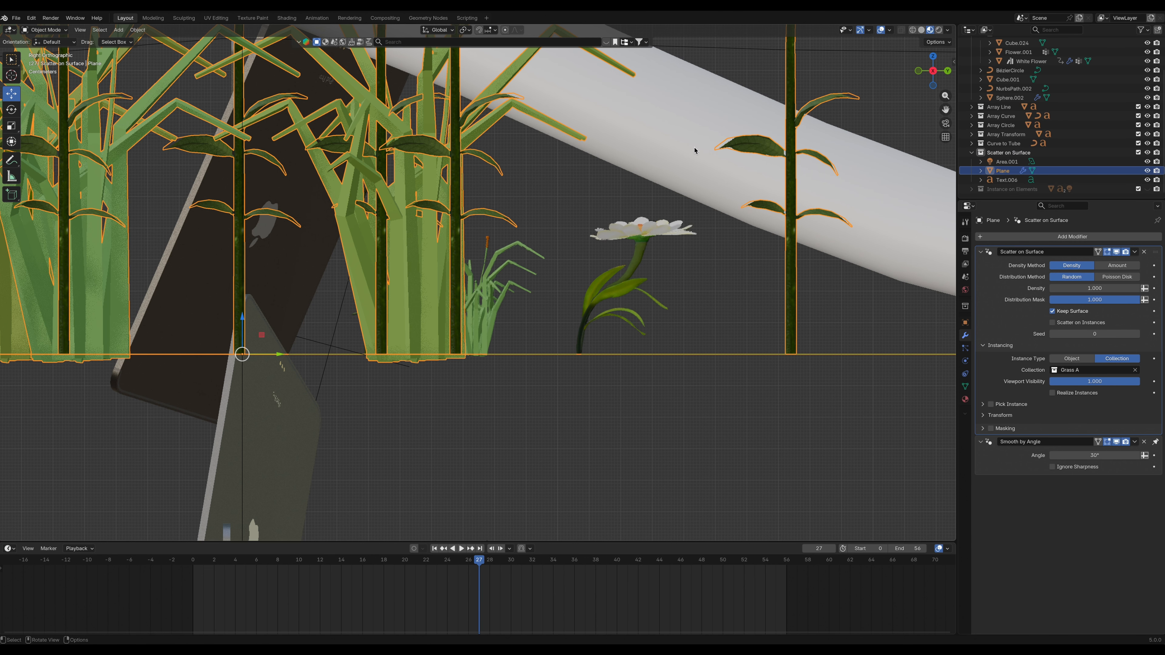
{"action": "key", "text": "grave"}
{"action": "left_click", "coordinate": [790, 208]}
{"action": "scroll", "coordinate": [790, 208], "scroll_direction": "down", "scroll_amount": 1}
{"action": "scroll", "coordinate": [734, 218], "scroll_direction": "down", "scroll_amount": 8}
{"action": "middle_click_drag", "start_coordinate": [591, 230], "coordinate": [668, 271]}
{"action": "left_click", "coordinate": [668, 271]}
{"action": "middle_click_drag", "start_coordinate": [459, 261], "coordinate": [499, 265]}
{"action": "left_click", "coordinate": [501, 266]}
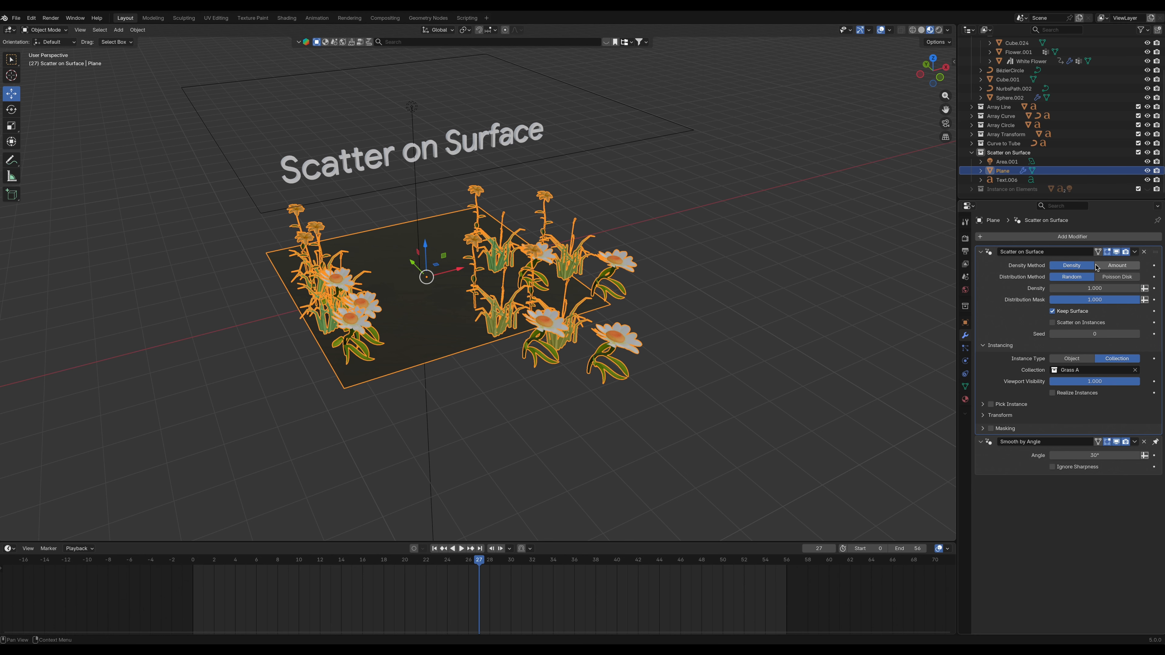
Step: Try the Amount density method, switch back to Density, and set the density to 4.64
{"action": "left_click", "coordinate": [1117, 266]}
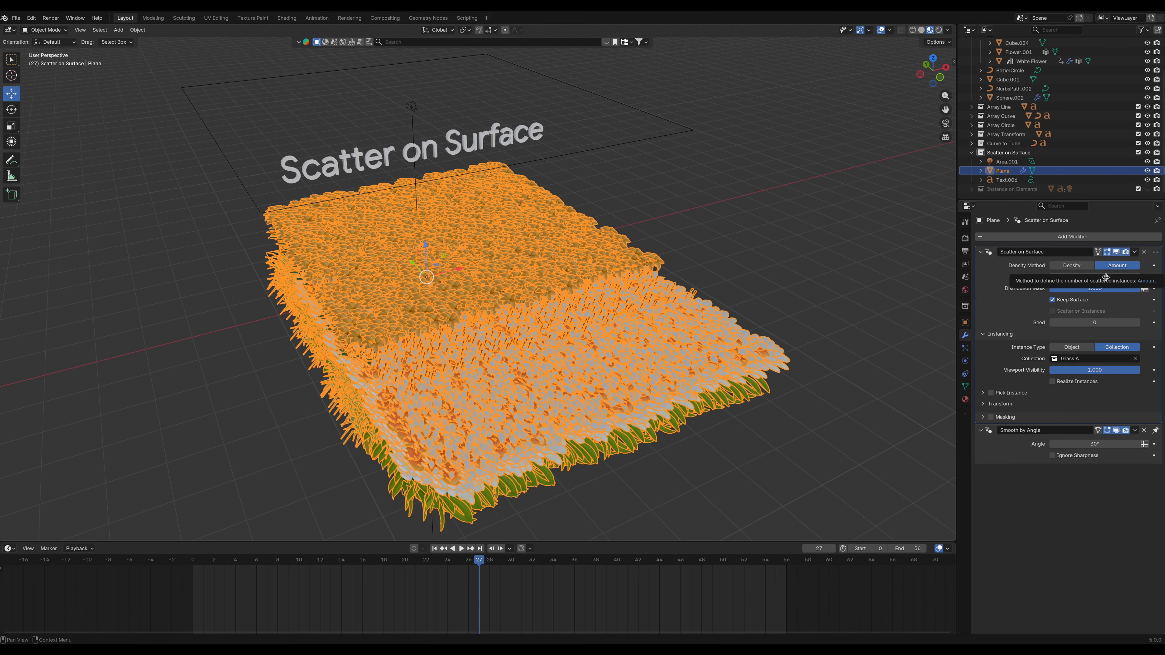
{"action": "left_click", "coordinate": [1075, 266]}
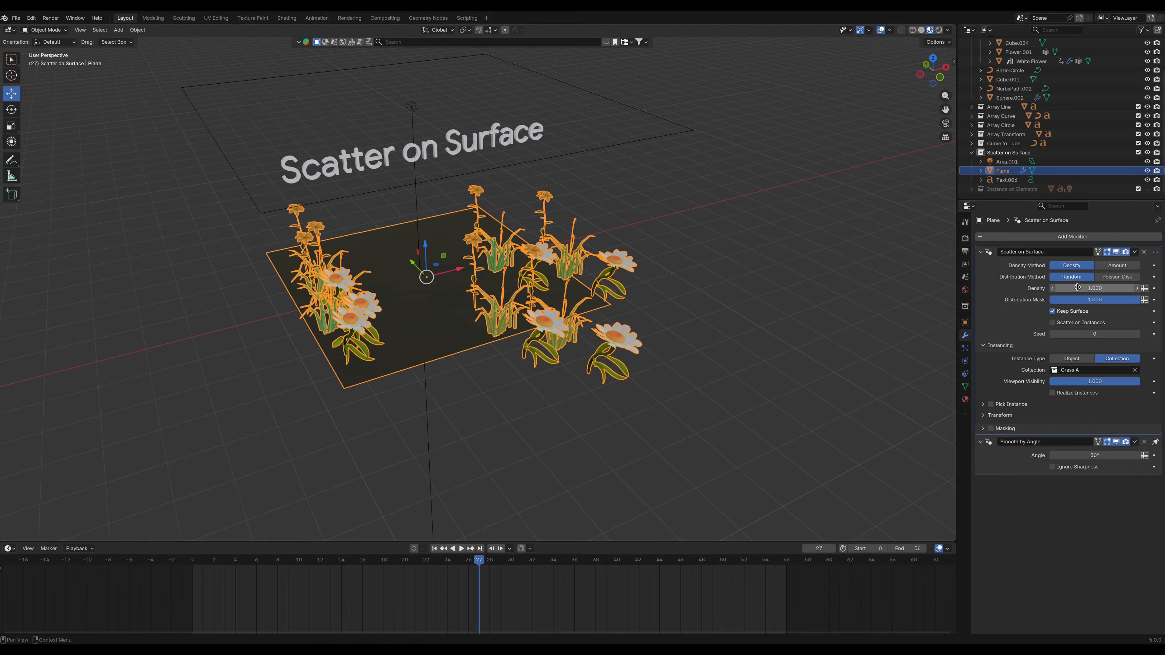
{"action": "mouse_move", "coordinate": [1095, 288]}
{"action": "left_mouse_down"}
{"action": "mouse_move", "coordinate": [1147, 289]}
{"action": "mouse_move", "coordinate": [1077, 288]}
{"action": "left_mouse_up"}
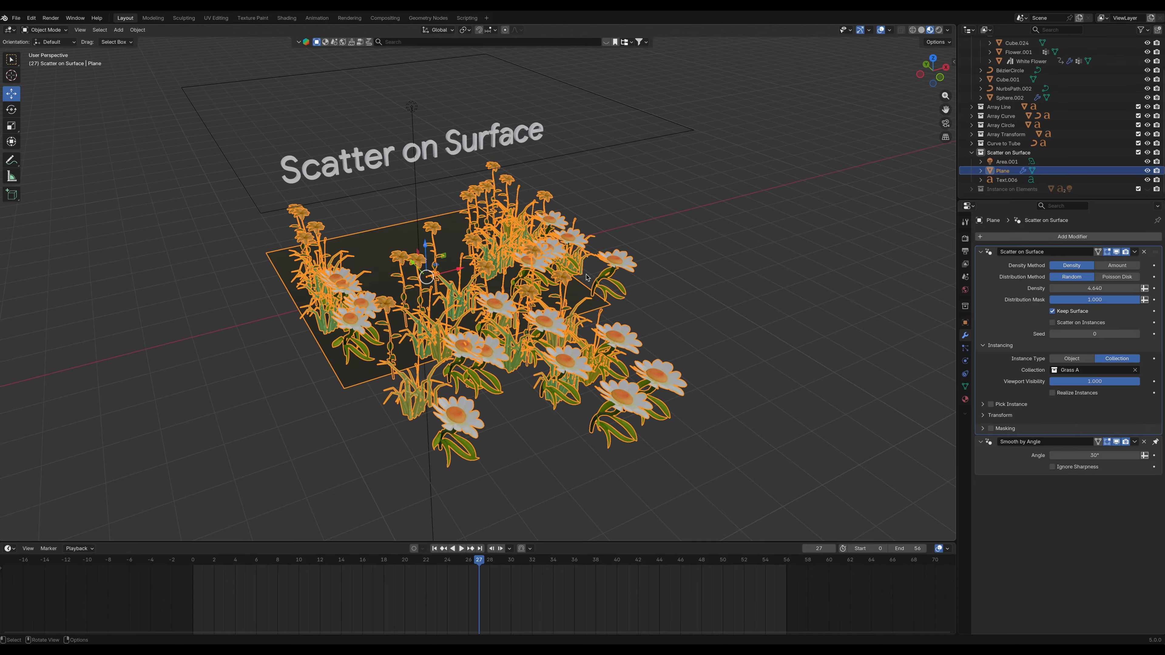
Step: Toggle Keep Surface off and on again, and set the distribution seed to -8
{"action": "middle_click_drag", "start_coordinate": [585, 274], "coordinate": [513, 326]}
{"action": "left_click", "coordinate": [1053, 312]}
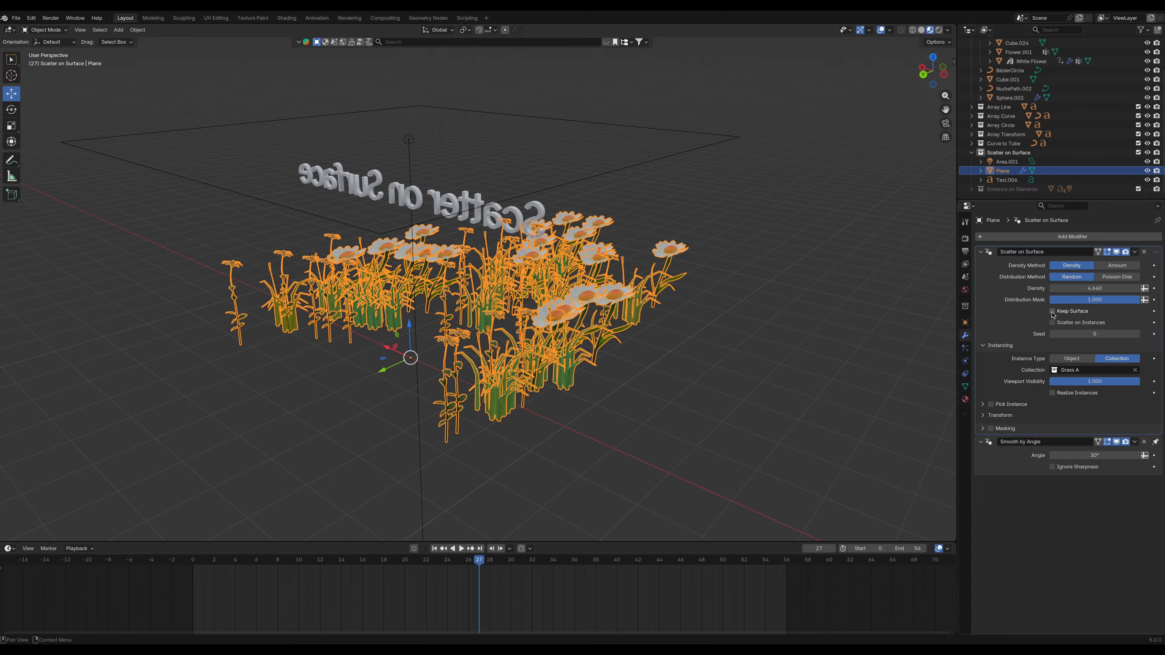
{"action": "left_click", "coordinate": [1053, 313]}
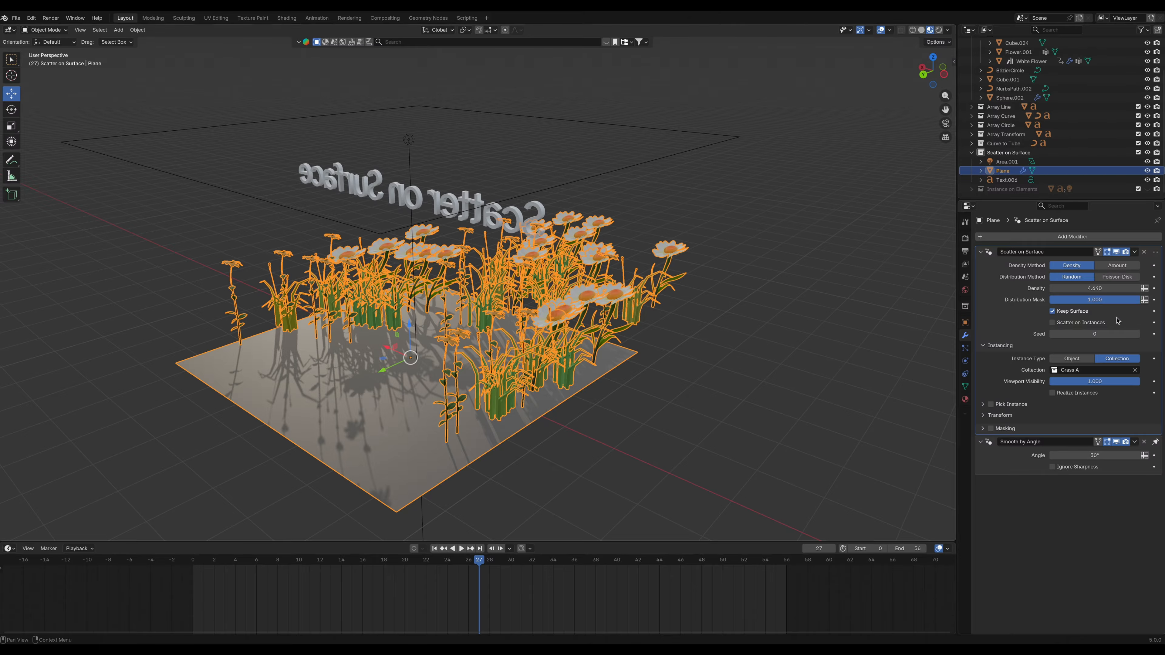
{"action": "left_click_drag", "start_coordinate": [1059, 334], "coordinate": [1025, 334]}
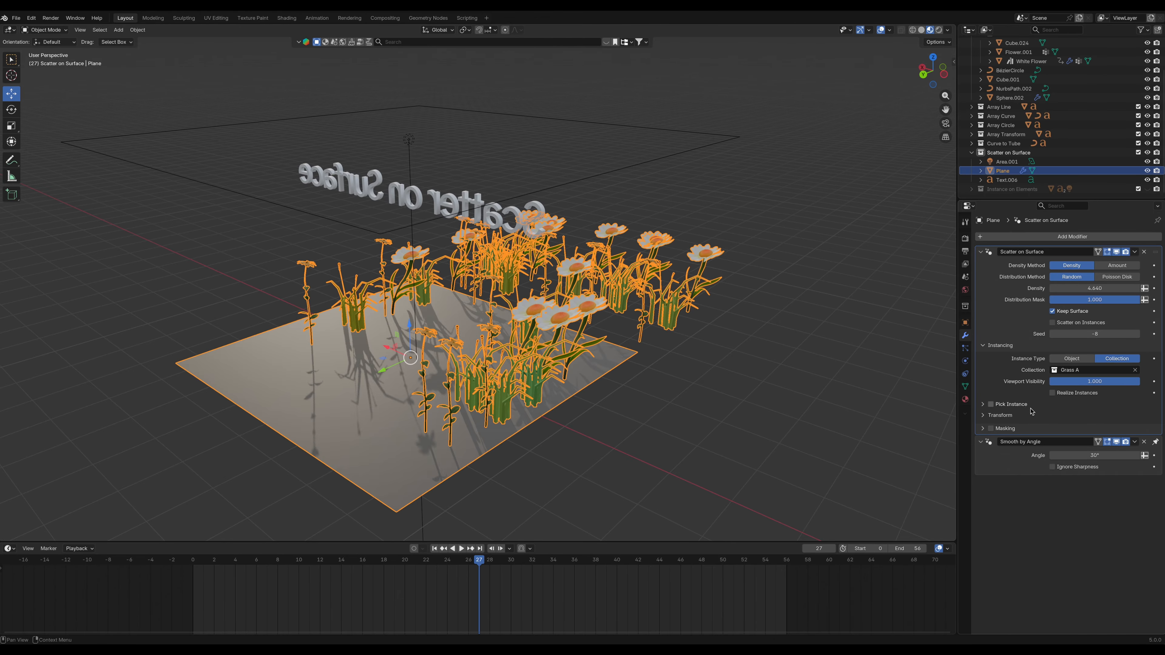
Step: Enable transform randomization with rotation X 4.22°, Y 5.82° and Z 60.9°, and try different randomization seeds
{"action": "left_click", "coordinate": [983, 415]}
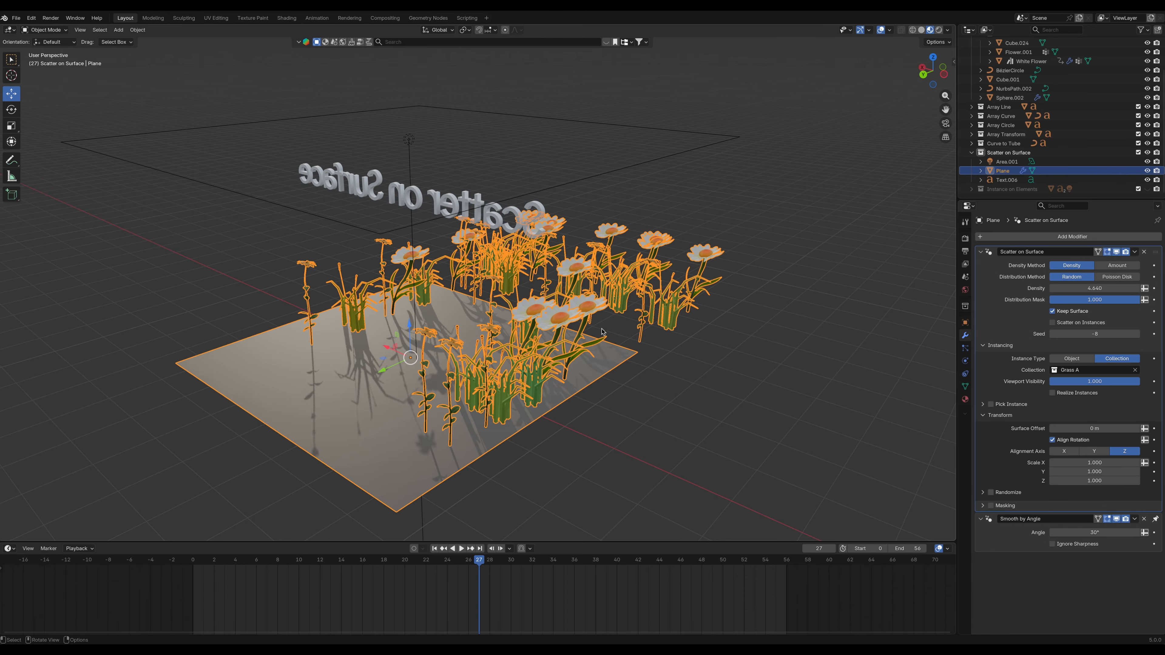
{"action": "middle_click_drag", "start_coordinate": [614, 316], "coordinate": [660, 323]}
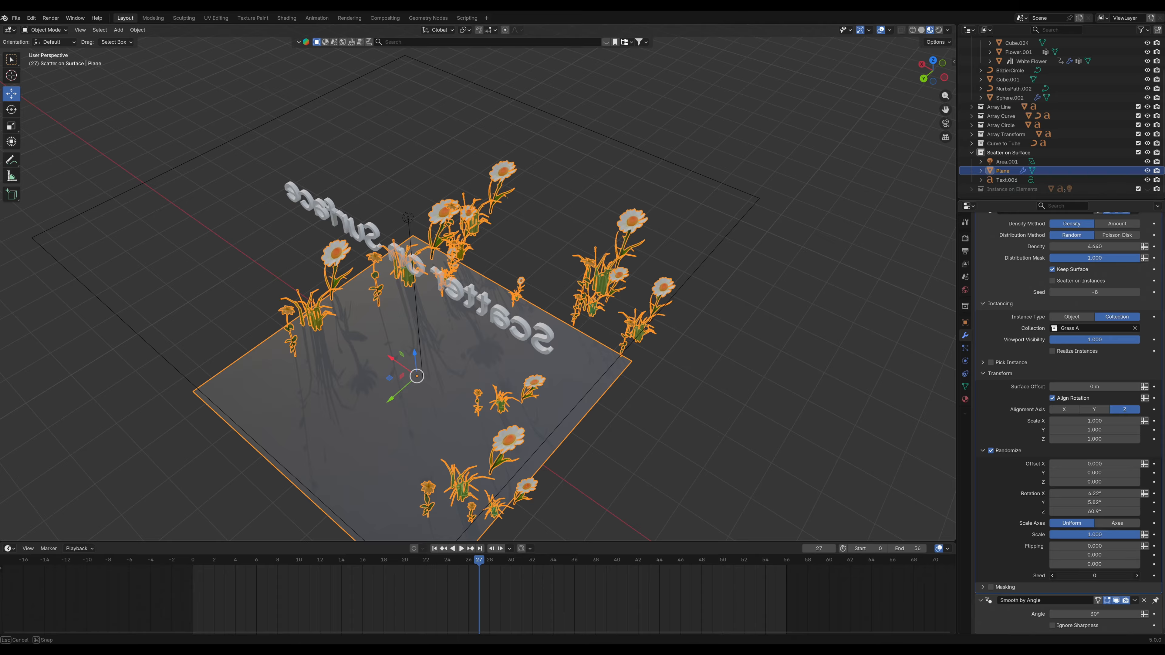
{"action": "left_click_drag", "start_coordinate": [1094, 575], "coordinate": [988, 445]}
Step: Set the scatter density to 19.88 and the instance scale to 0.378 on all axes
{"action": "left_click", "coordinate": [1079, 246]}
{"action": "left_click_drag", "start_coordinate": [1078, 247], "coordinate": [1156, 247]}
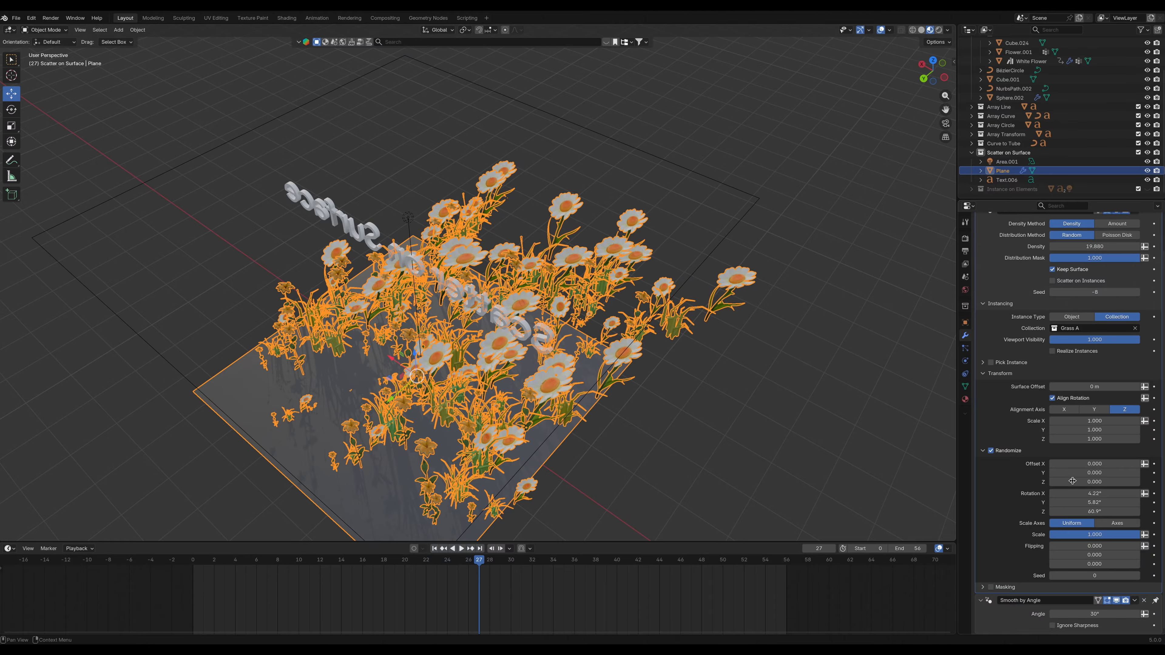
{"action": "left_click_drag", "start_coordinate": [1094, 420], "coordinate": [1004, 443]}
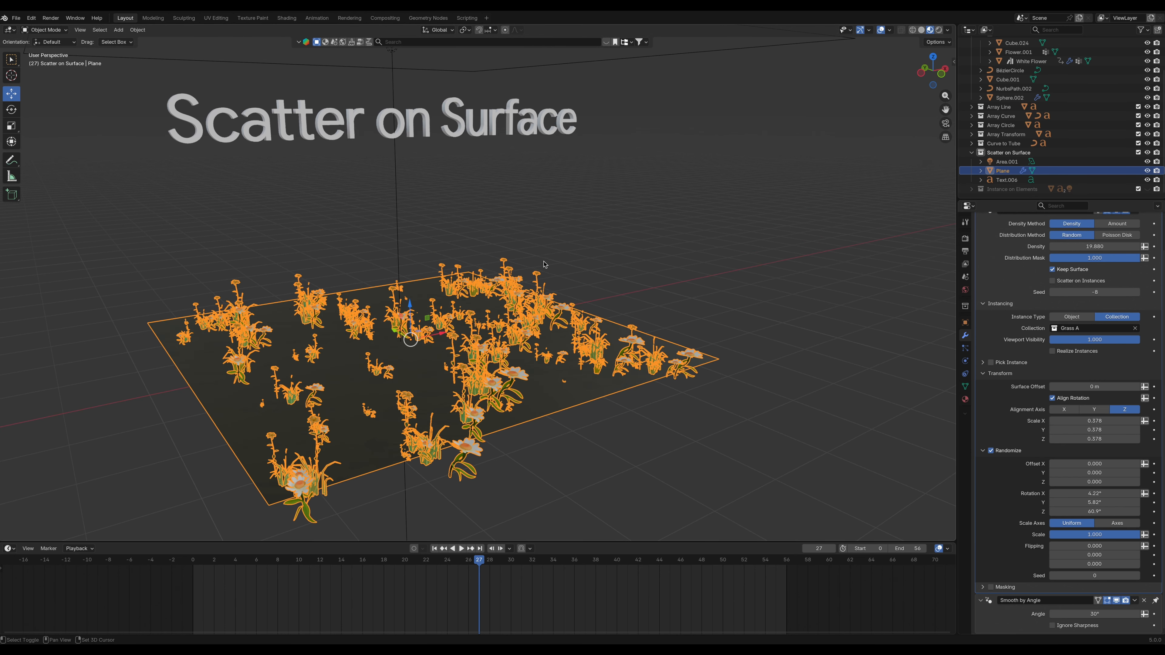
Step: Set the density to 84.48 and the randomization to rotation -0.2°, -39.9°, 24.4° with seed 220, leaving the plane deselected
{"action": "left_click", "coordinate": [690, 312]}
{"action": "left_click", "coordinate": [500, 389]}
{"action": "left_click_drag", "start_coordinate": [1077, 247], "coordinate": [1132, 247]}
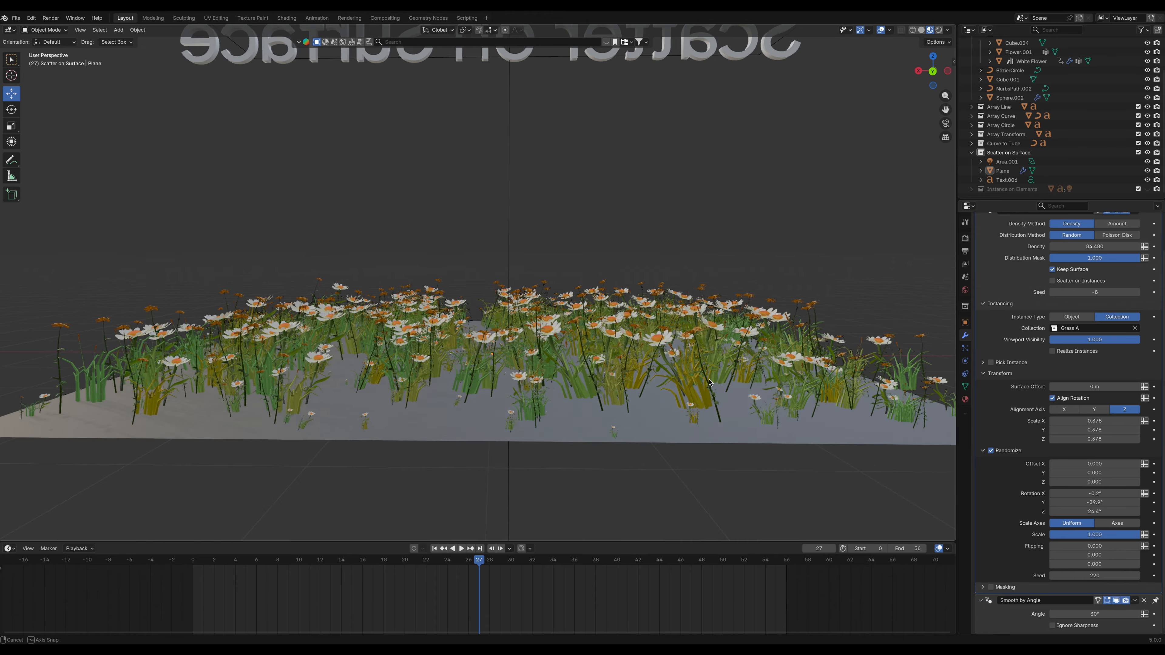
{"action": "middle_click_drag", "start_coordinate": [412, 302], "coordinate": [434, 325]}
{"action": "scroll", "coordinate": [461, 306], "scroll_direction": "down", "scroll_amount": 2}
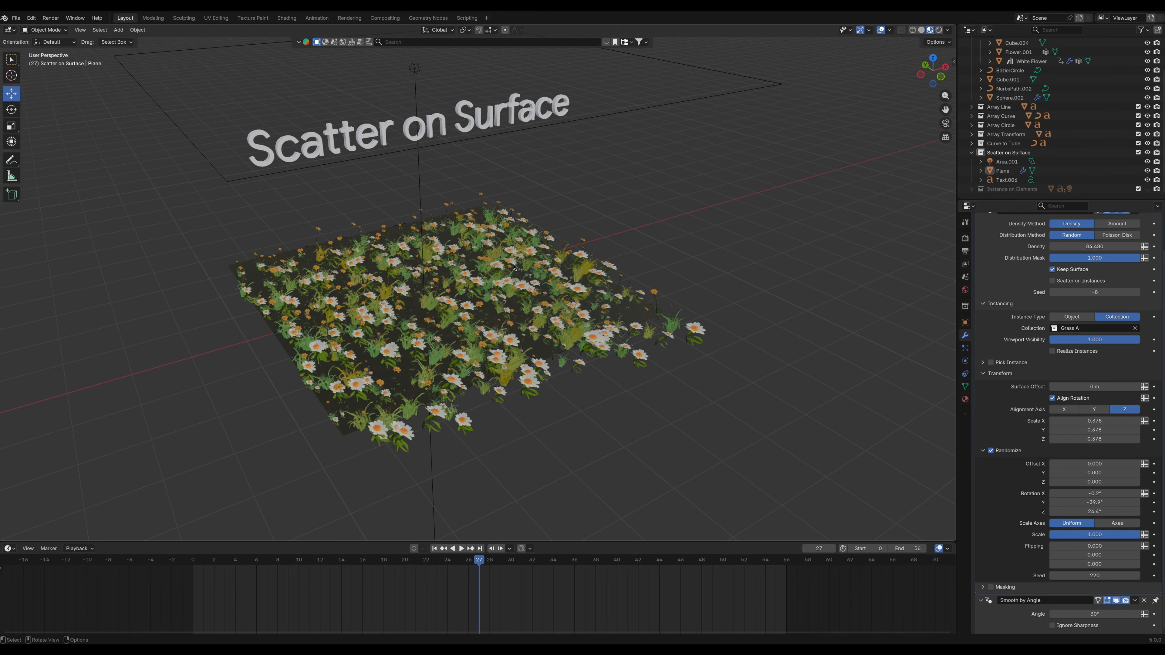
Step: Examine the scattered grass and flowers from several angles
{"action": "middle_click_drag", "start_coordinate": [583, 222], "coordinate": [586, 271], "text": "shift"}
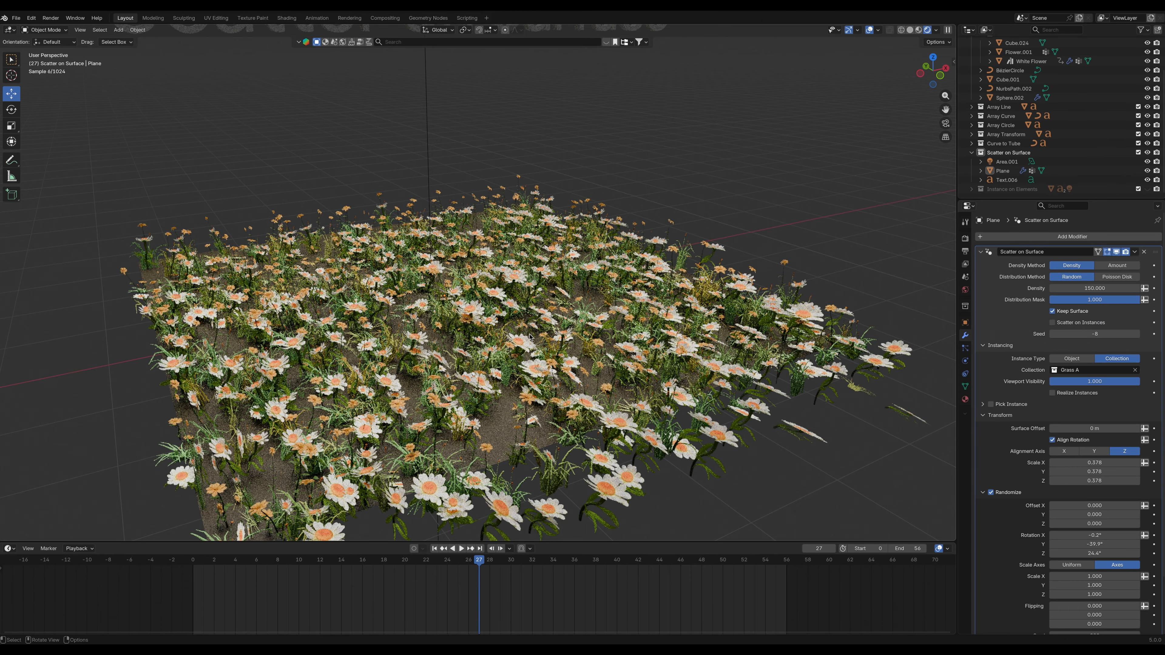
{"action": "middle_click_drag", "start_coordinate": [492, 344], "coordinate": [483, 318]}
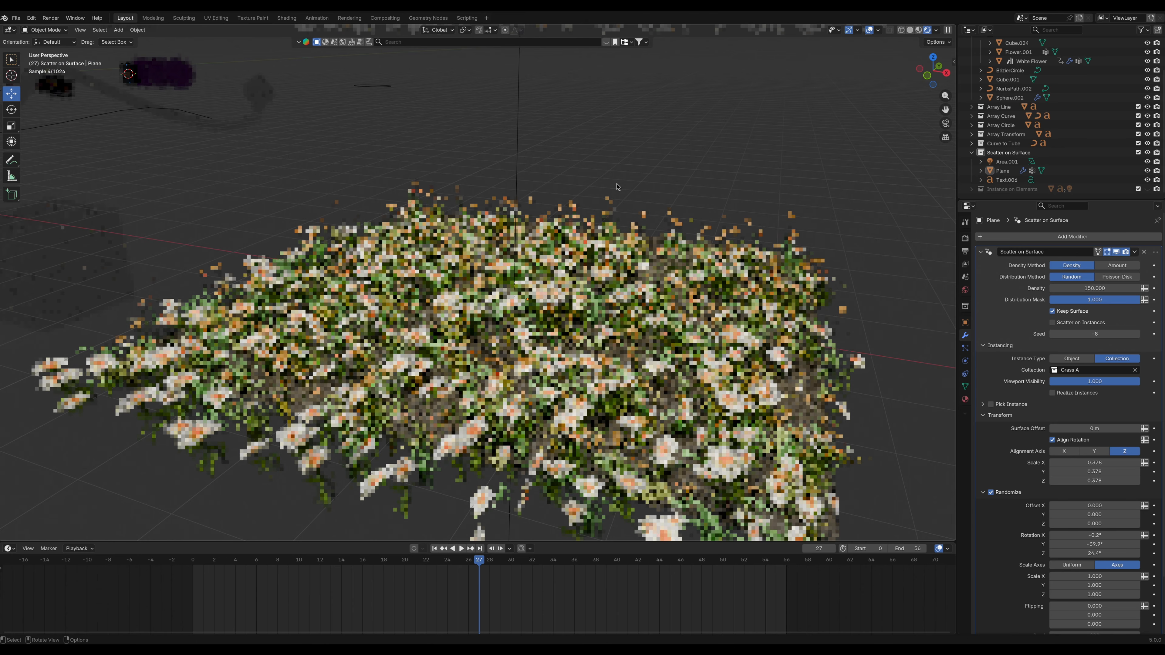
{"action": "middle_click_drag", "start_coordinate": [636, 198], "coordinate": [620, 173], "text": "shift"}
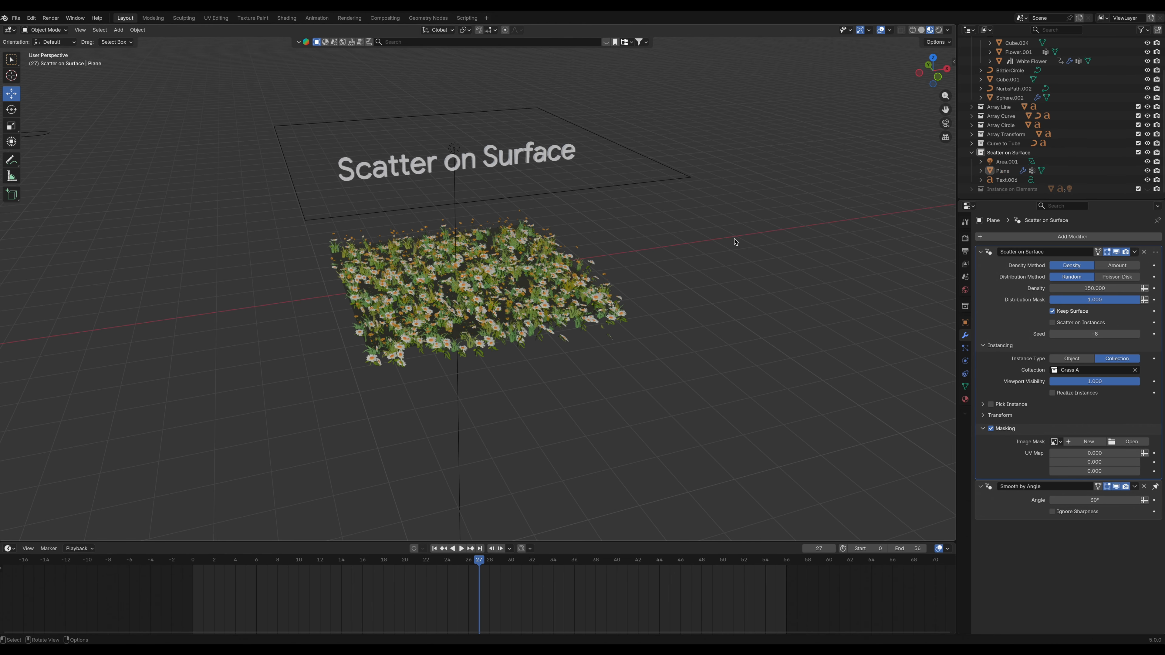
{"action": "middle_click_drag", "start_coordinate": [722, 238], "coordinate": [550, 270]}
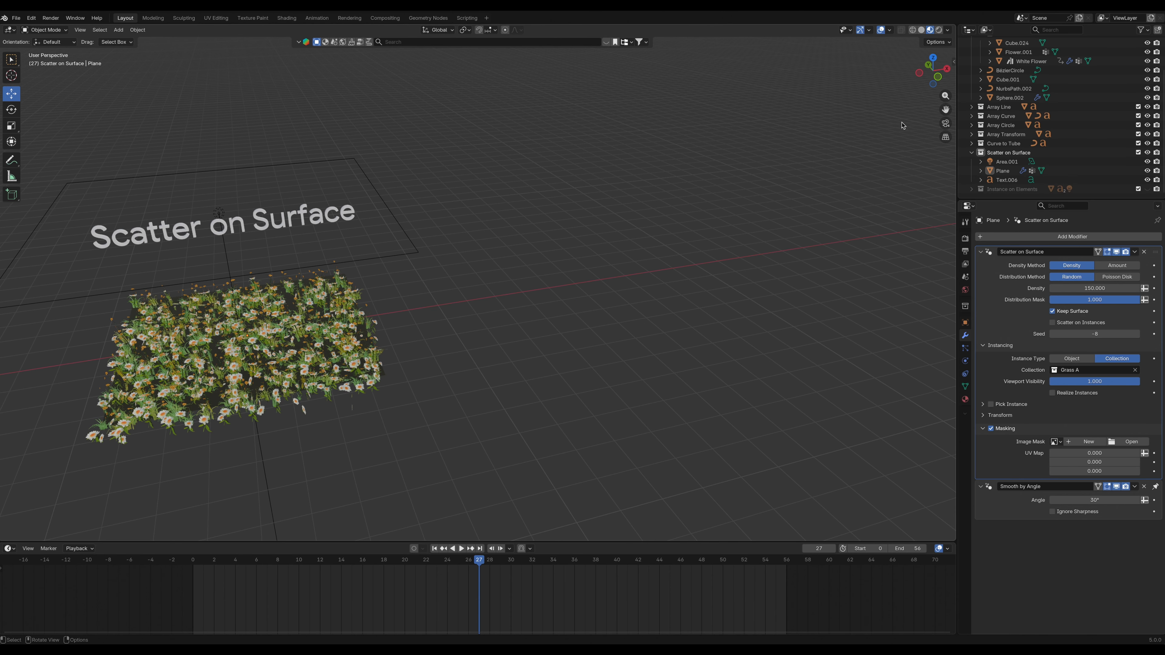
Step: Collapse the Scatter on Surface collection, make the Instance on Elements collection visible and frame it in the viewport
{"action": "left_click", "coordinate": [972, 152]}
{"action": "left_click", "coordinate": [1008, 190]}
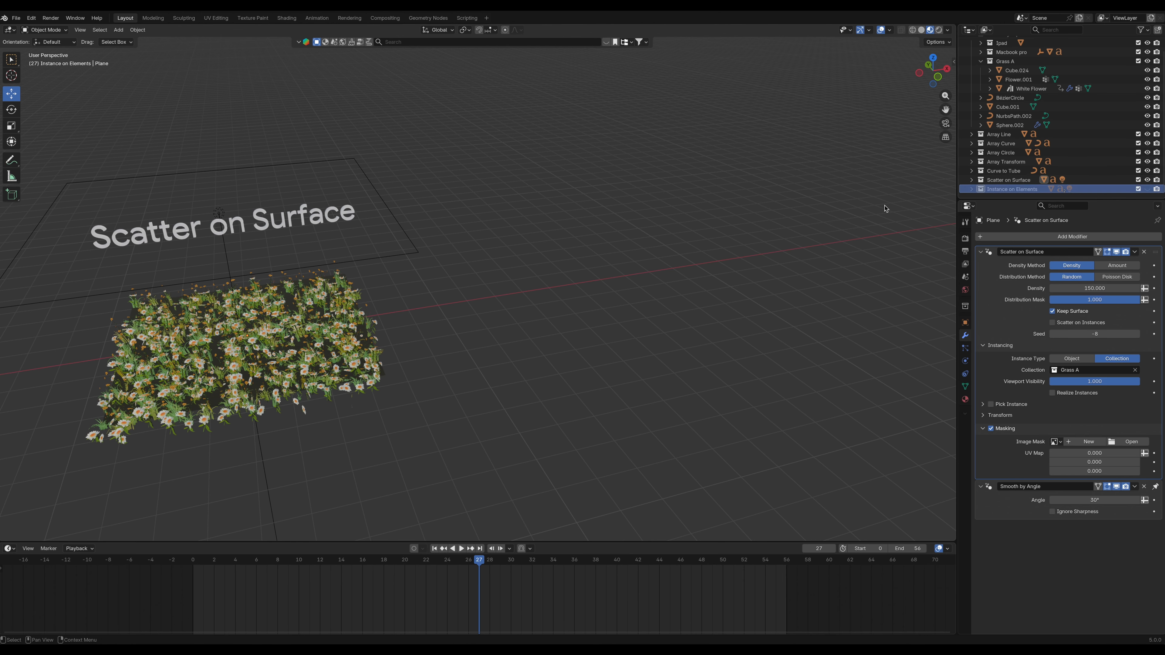
{"action": "left_click", "coordinate": [1148, 190]}
{"action": "key", "text": "KP_Decimal"}
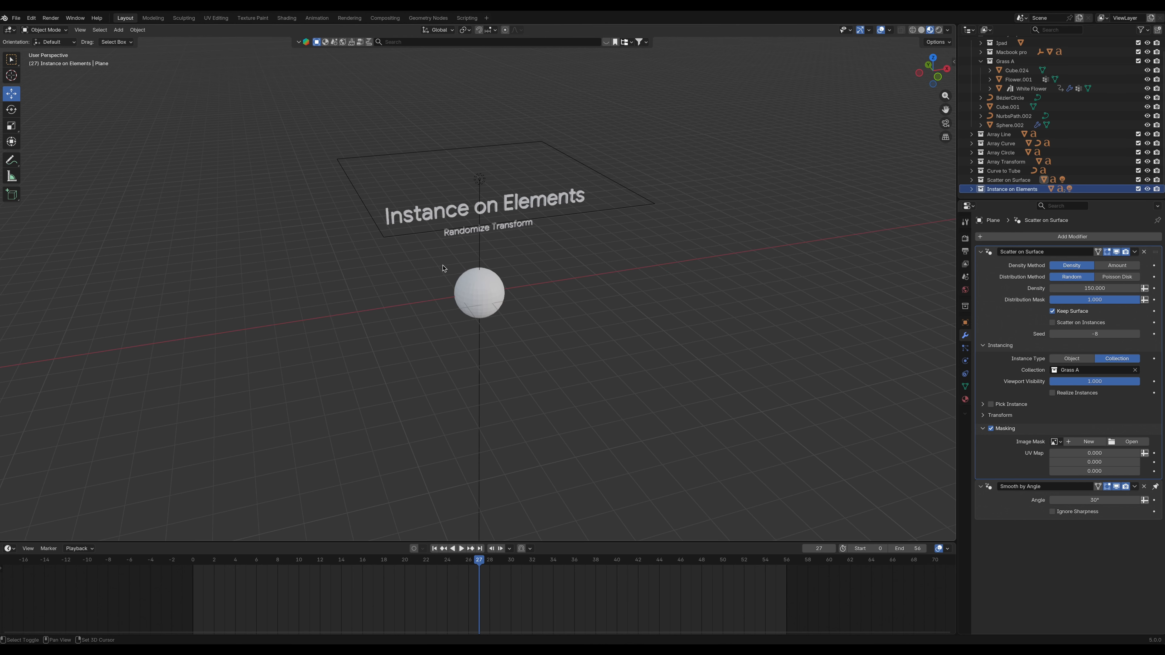
{"action": "middle_click_drag", "start_coordinate": [564, 224], "coordinate": [567, 294]}
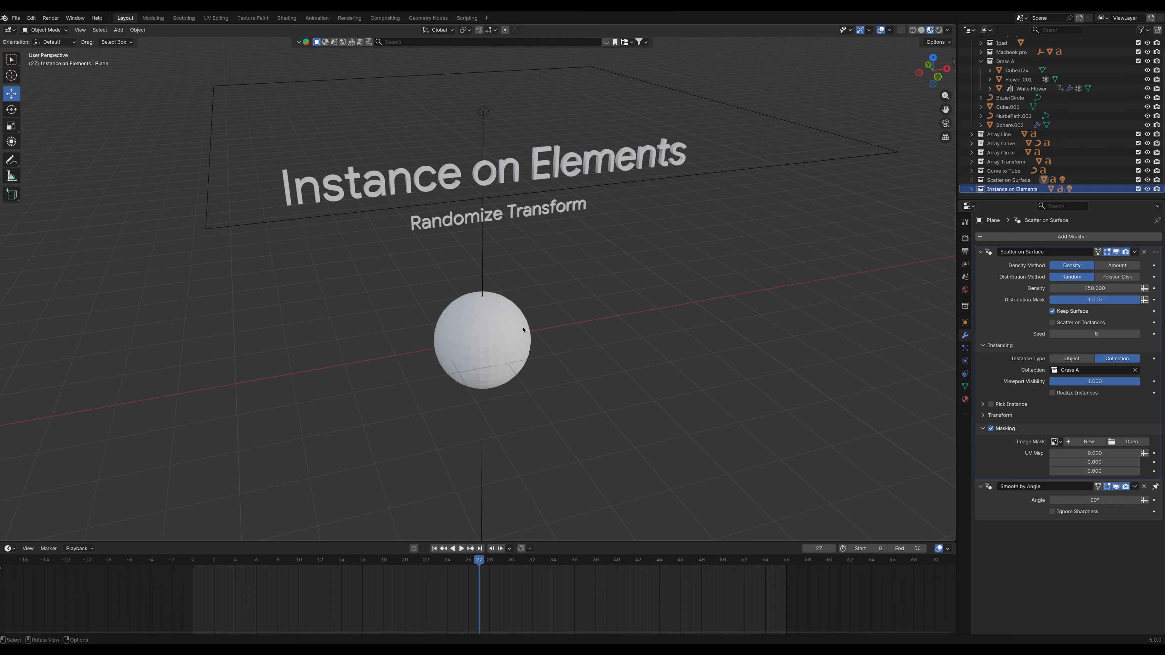
Step: Add an Instance on Elements modifier to the sphere below the Randomize Transform text
{"action": "left_click", "coordinate": [511, 331]}
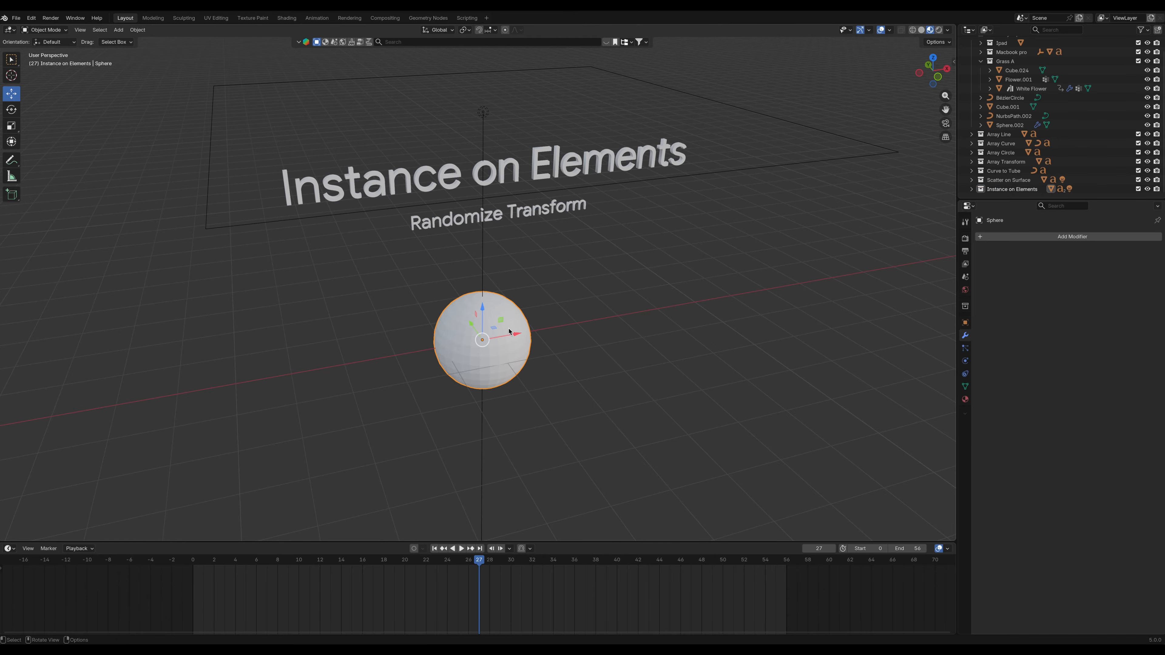
{"action": "left_click", "coordinate": [1032, 236]}
{"action": "left_click", "coordinate": [1032, 238]}
{"action": "type", "text": "ins"}
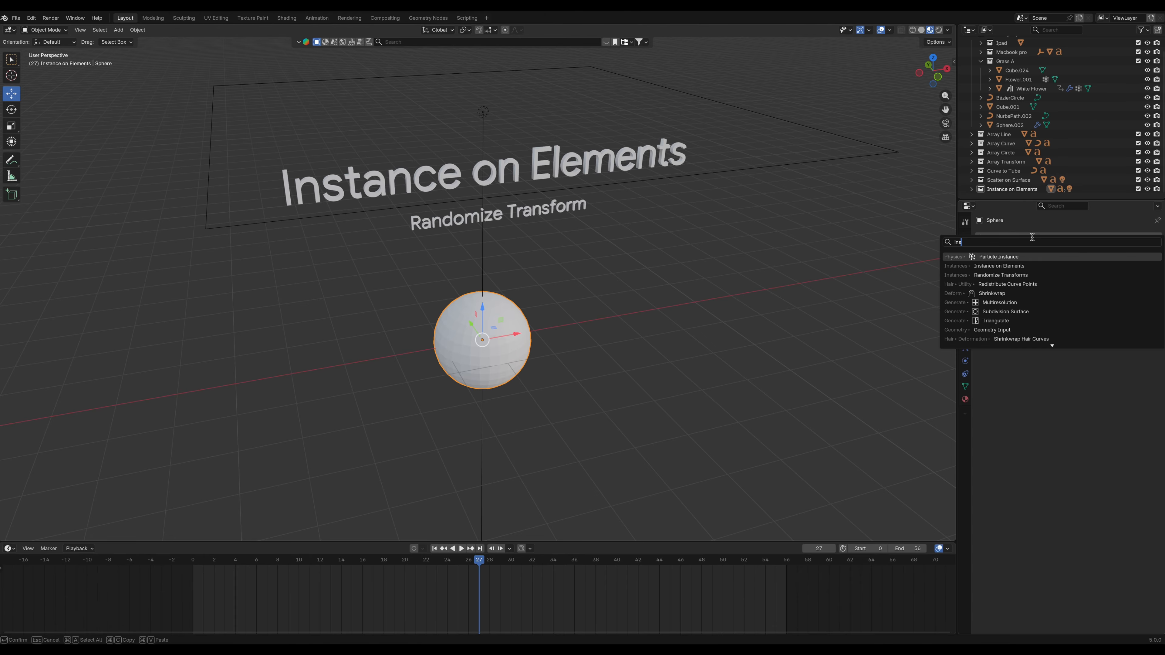
{"action": "left_click", "coordinate": [1003, 266]}
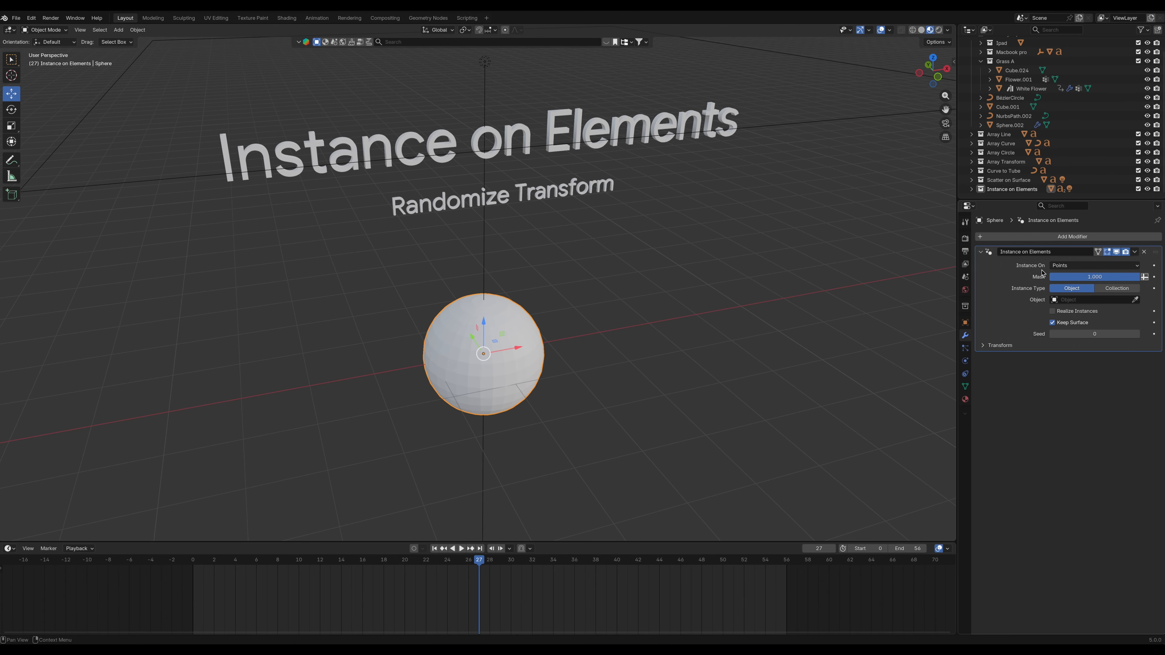
Step: Use Flower.001 as the instance object, keeping the instance type at Object
{"action": "scroll", "coordinate": [567, 388], "scroll_direction": "up", "scroll_amount": 2}
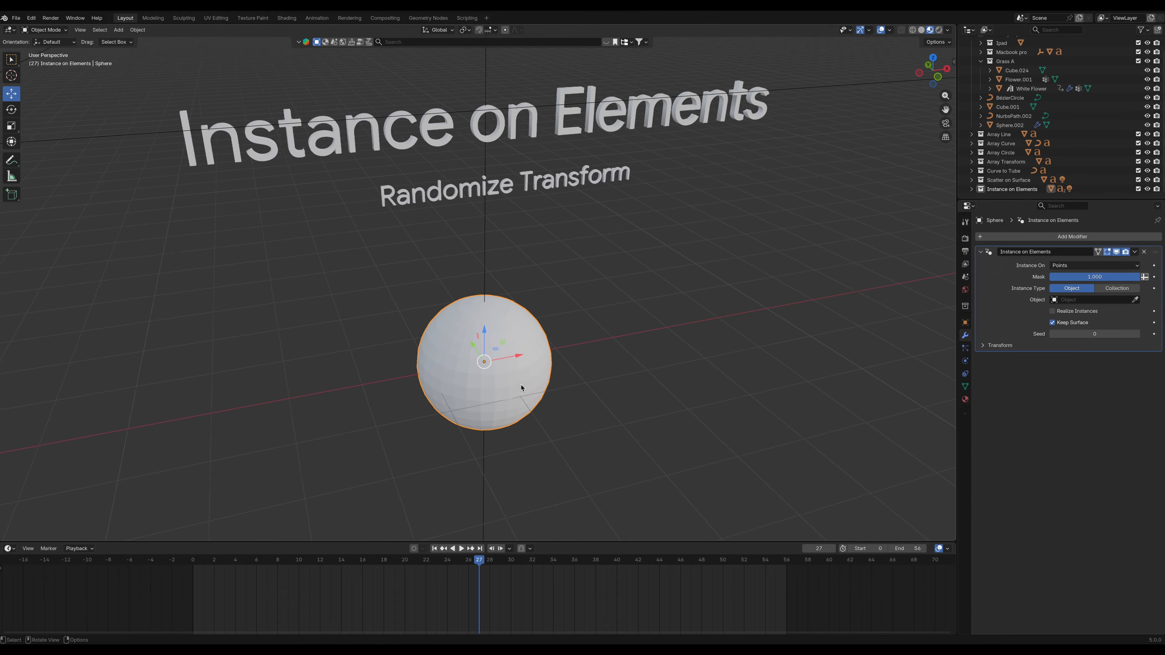
{"action": "scroll", "coordinate": [547, 394], "scroll_direction": "up", "scroll_amount": 4}
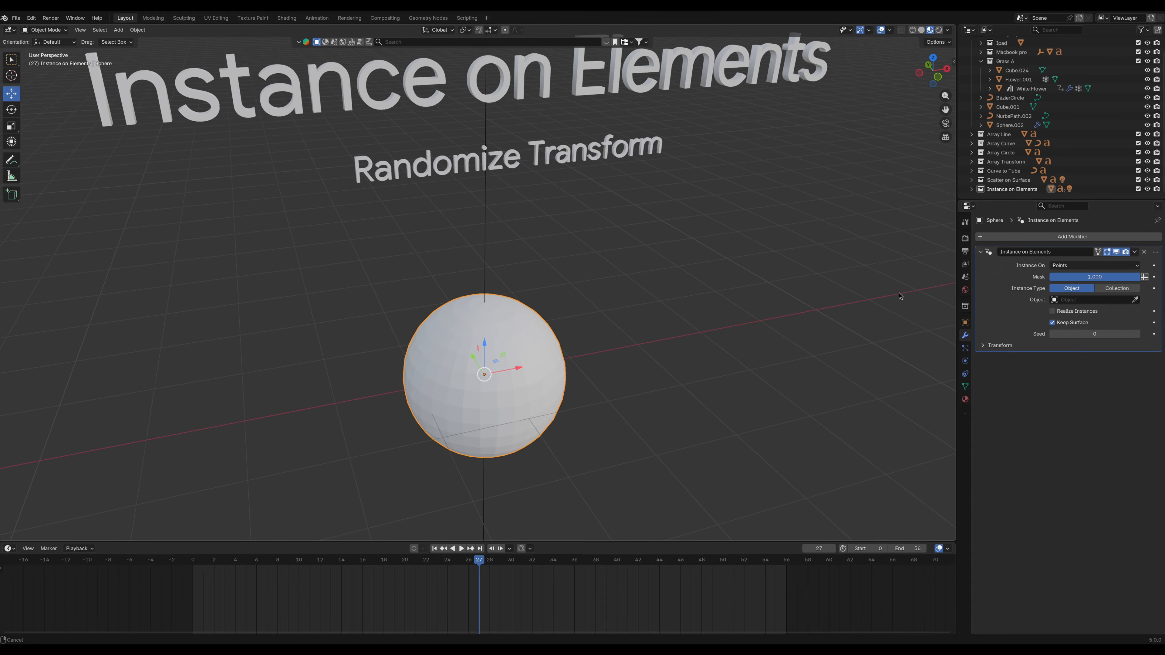
{"action": "left_click", "coordinate": [1130, 289]}
{"action": "left_click", "coordinate": [1077, 289]}
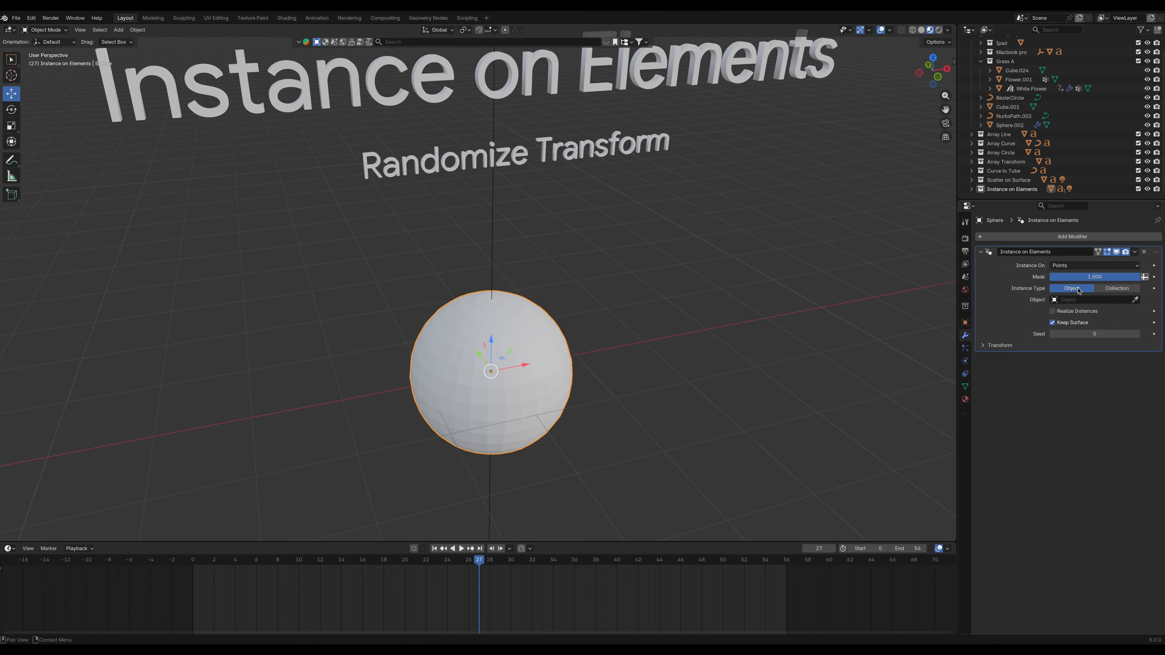
{"action": "left_click", "coordinate": [1016, 80]}
{"action": "left_click", "coordinate": [760, 222]}
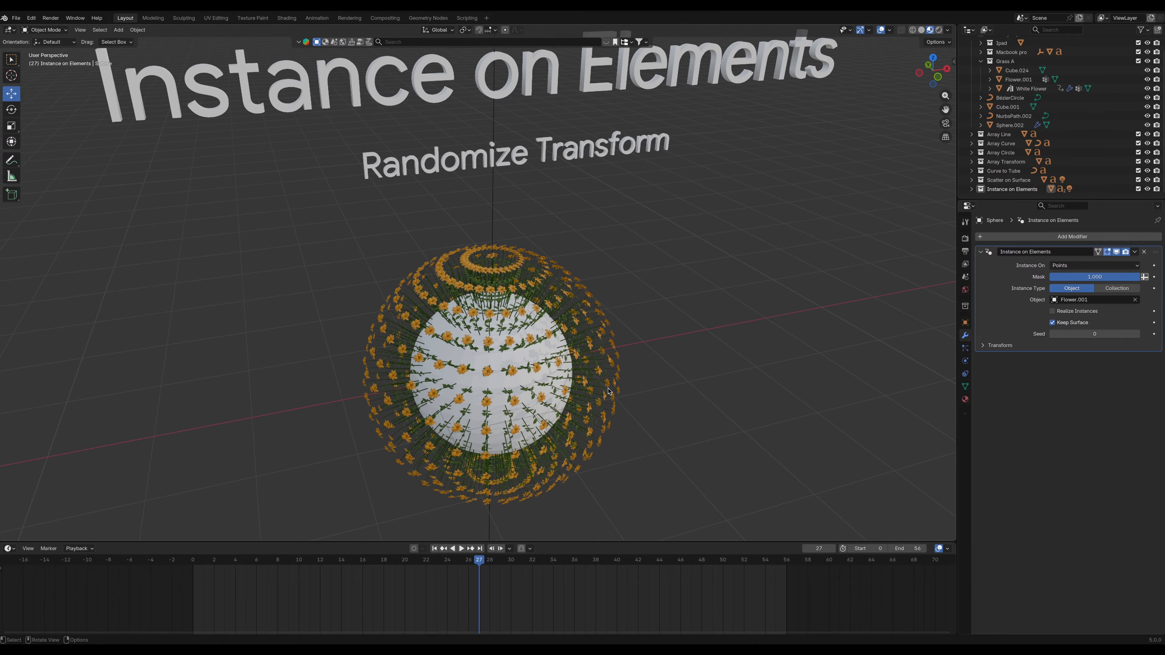
Step: Replace the instance object with White Flower and select the sphere
{"action": "left_click", "coordinate": [1135, 300]}
{"action": "left_click", "coordinate": [1135, 300]}
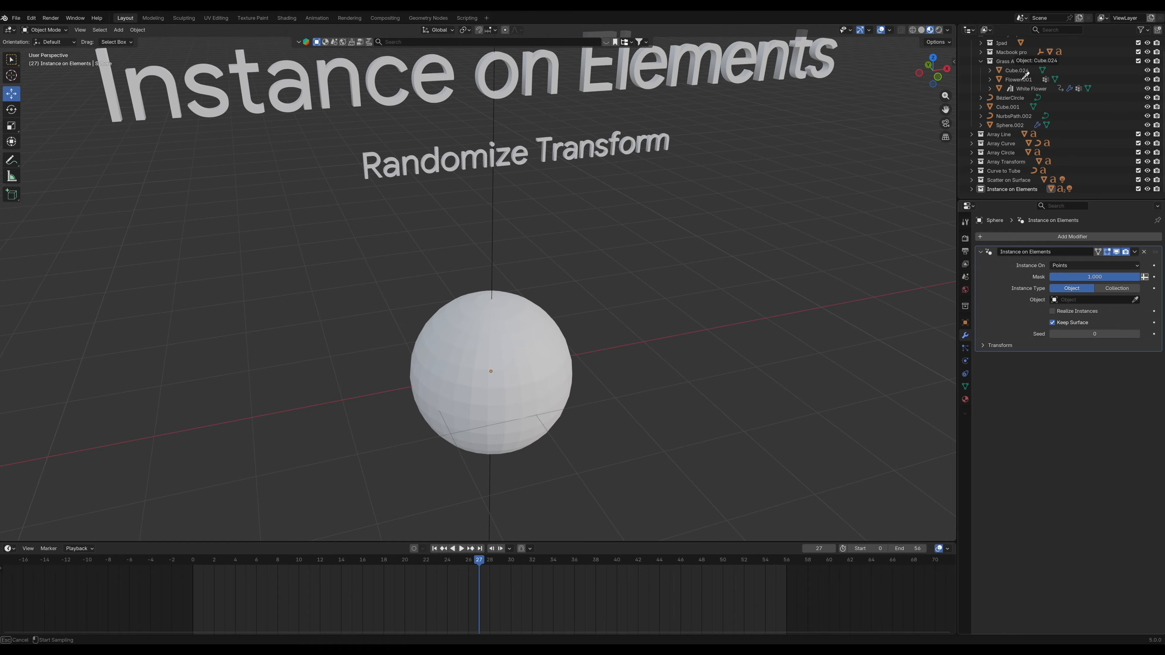
{"action": "left_click", "coordinate": [1027, 88]}
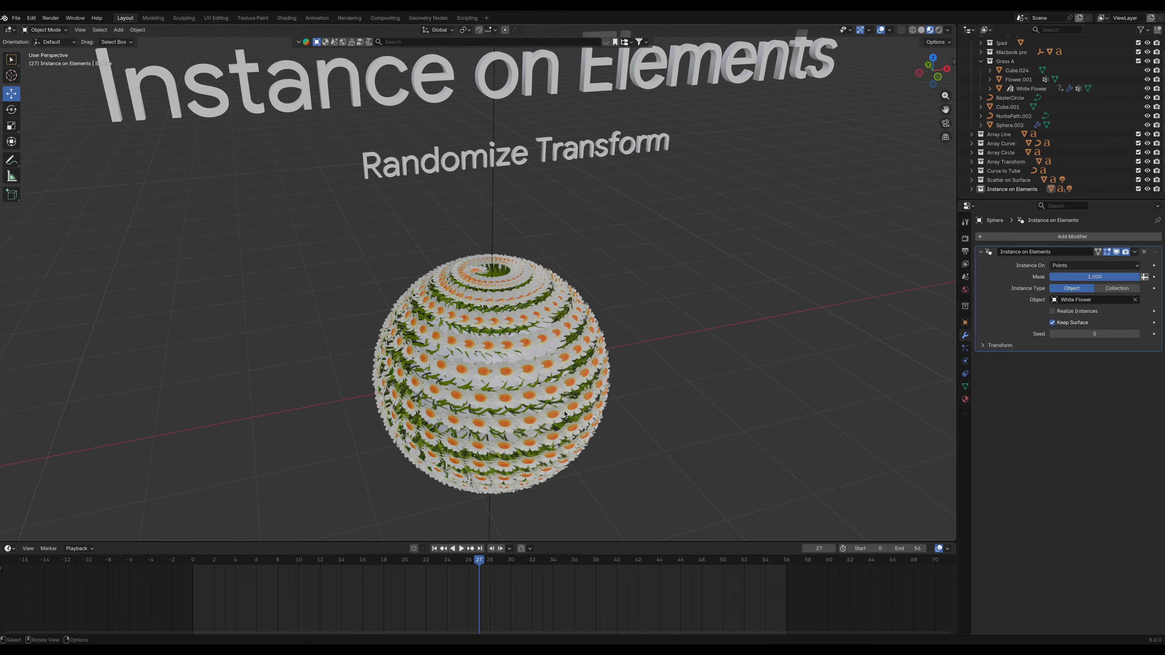
{"action": "scroll", "coordinate": [564, 416], "scroll_direction": "up", "scroll_amount": 1}
{"action": "left_click", "coordinate": [512, 394]}
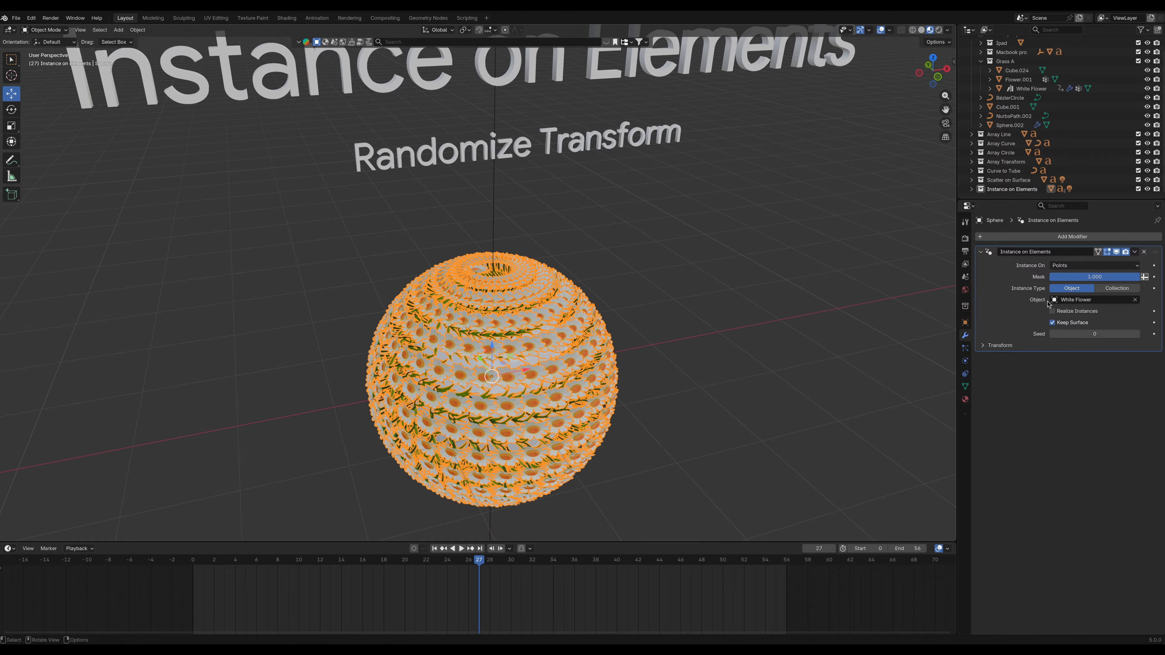
Step: Try instancing on Edges and Corners, leaving the Instance On option at Faces
{"action": "left_click", "coordinate": [1067, 266]}
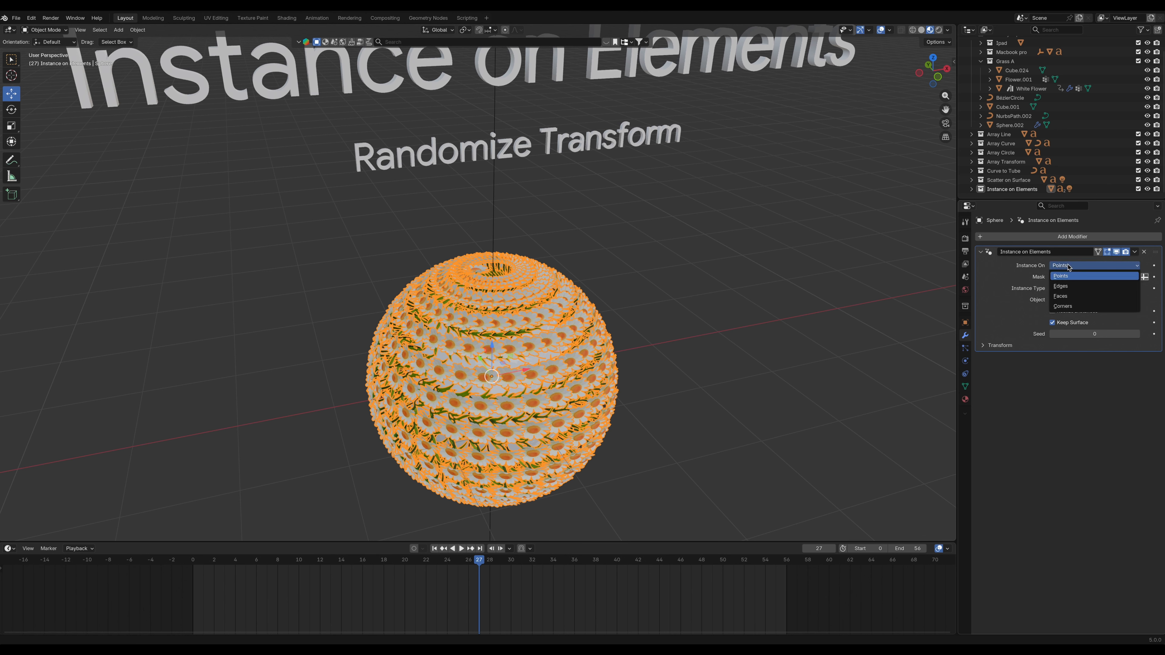
{"action": "left_click", "coordinate": [1074, 287]}
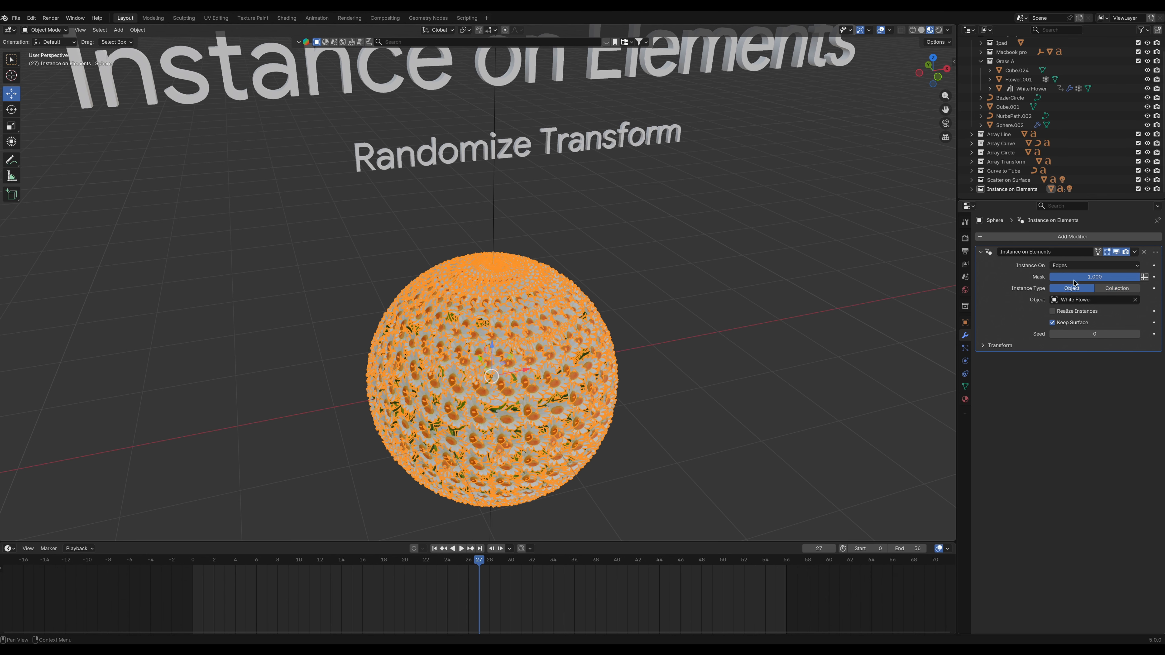
{"action": "left_click", "coordinate": [1075, 266]}
{"action": "left_click", "coordinate": [1069, 298]}
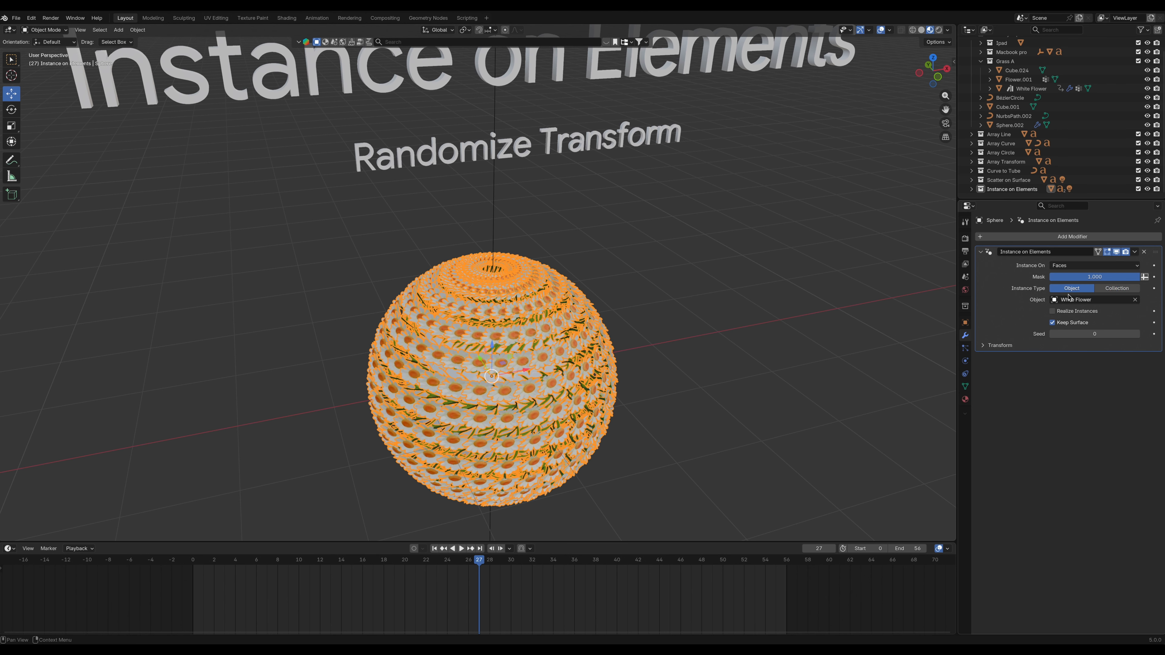
{"action": "left_click", "coordinate": [1074, 267]}
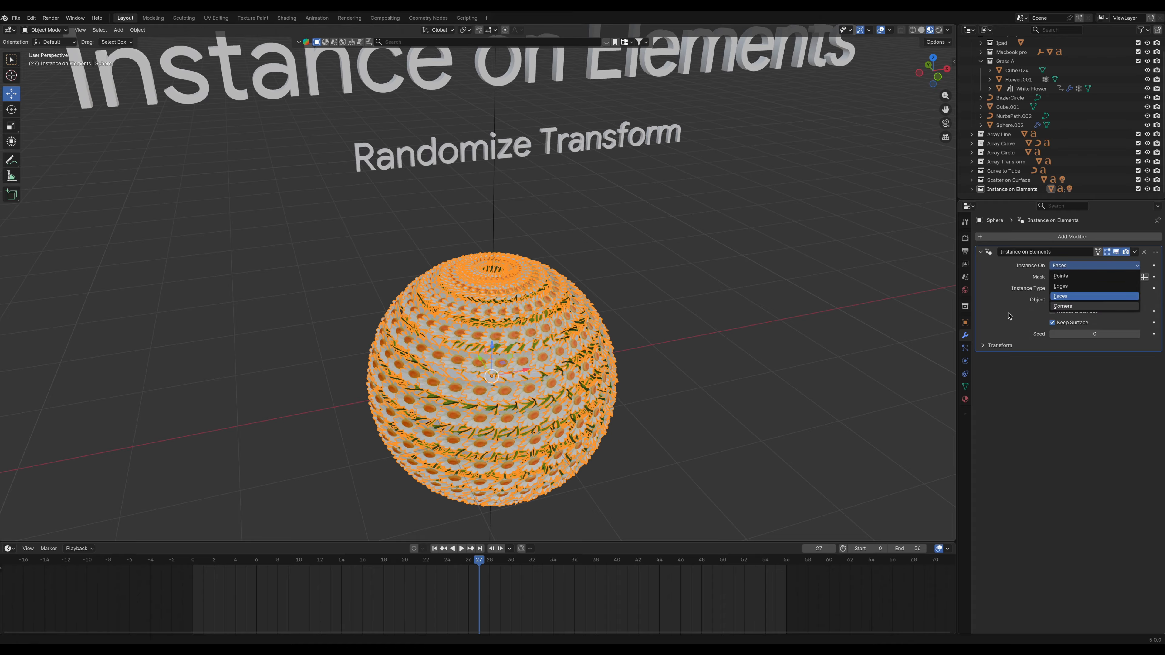
{"action": "left_click", "coordinate": [1063, 306]}
{"action": "key", "text": "ctrl+z"}
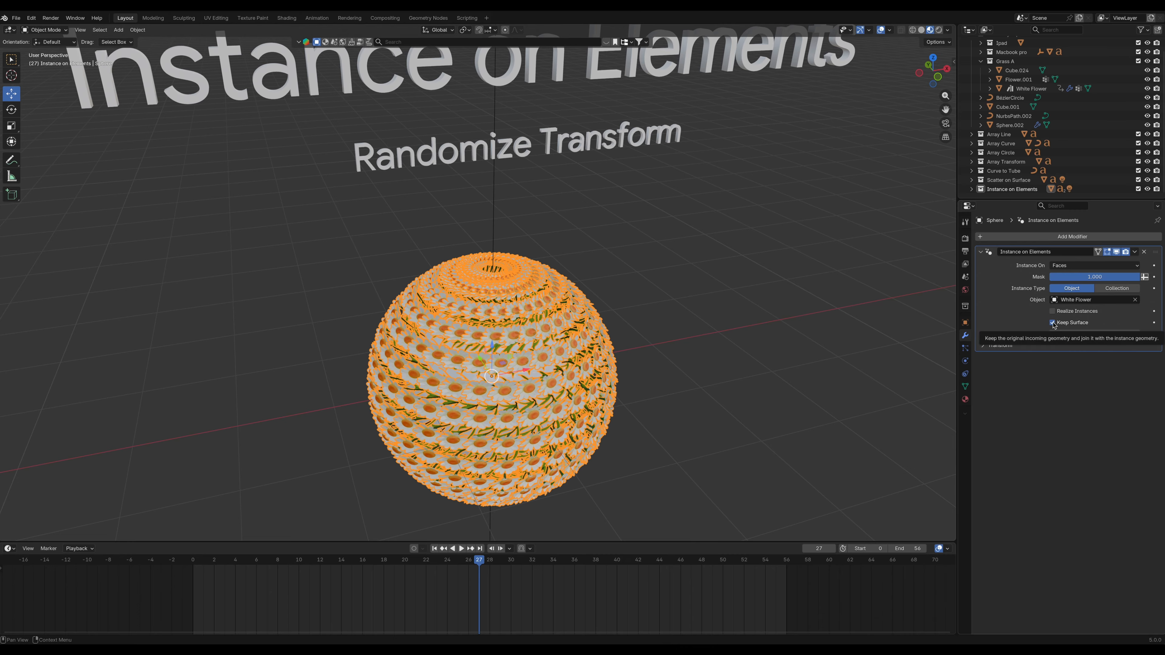
Step: Set the instance scale to 0.520 on all axes and switch the instances to the Grass A collection
{"action": "left_click", "coordinate": [983, 346]}
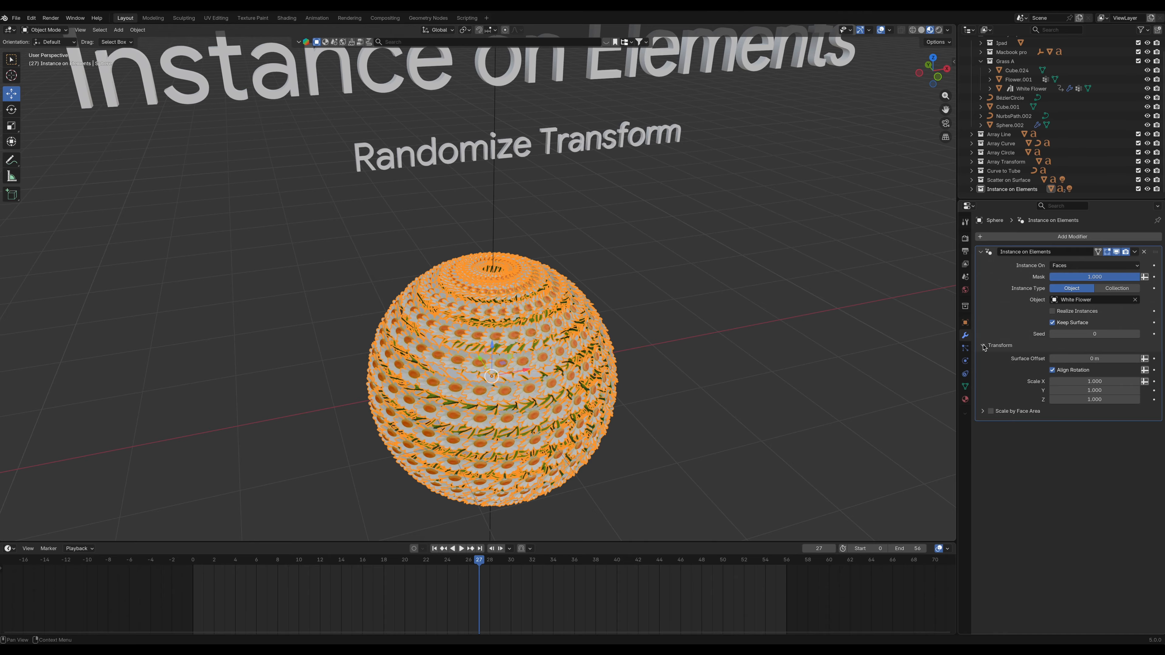
{"action": "mouse_move", "coordinate": [1081, 381]}
{"action": "left_mouse_down"}
{"action": "mouse_move", "coordinate": [1081, 399]}
{"action": "mouse_move", "coordinate": [1025, 400]}
{"action": "mouse_move", "coordinate": [1069, 399]}
{"action": "left_mouse_up"}
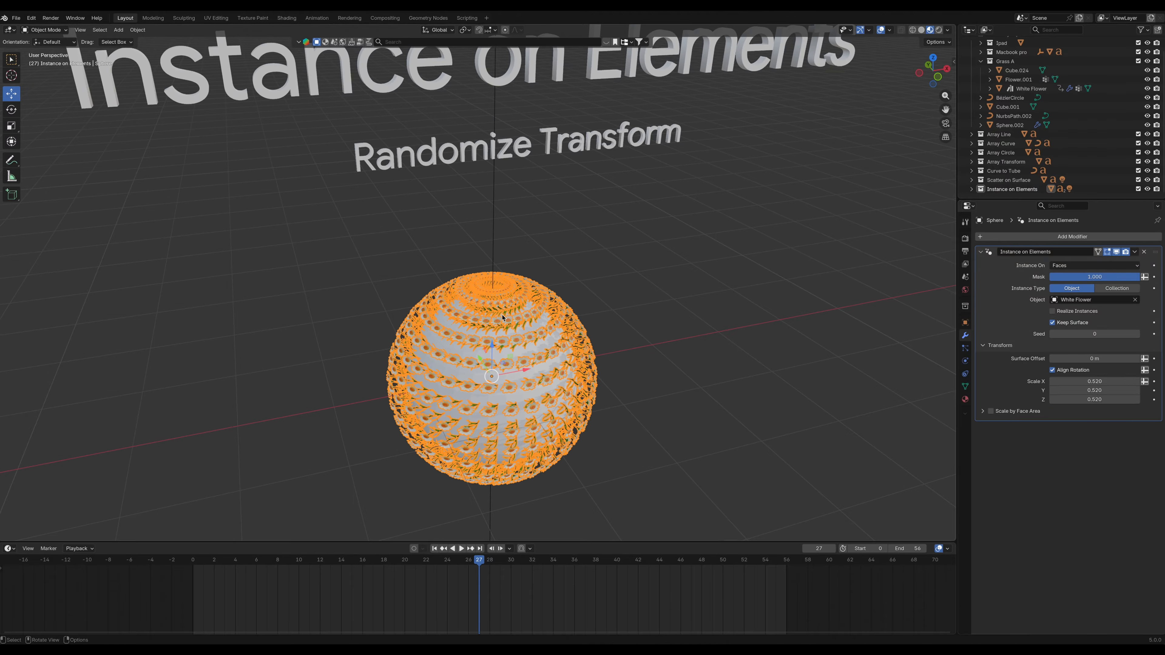
{"action": "left_click", "coordinate": [1135, 300]}
{"action": "left_click", "coordinate": [1118, 289]}
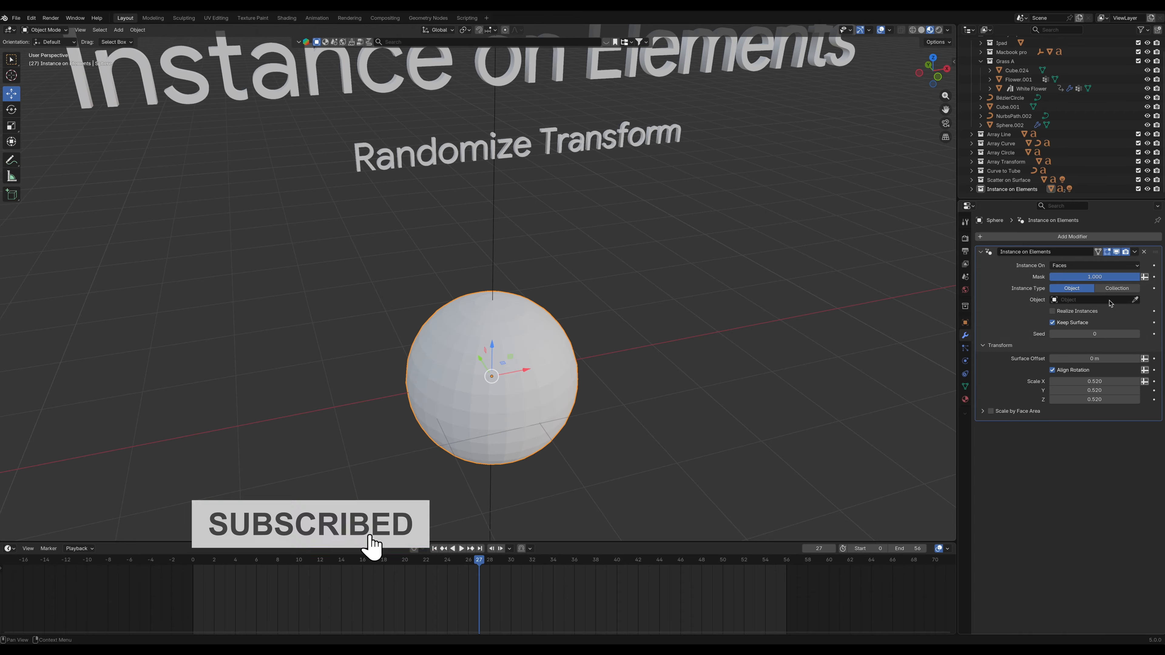
{"action": "left_click", "coordinate": [1106, 300]}
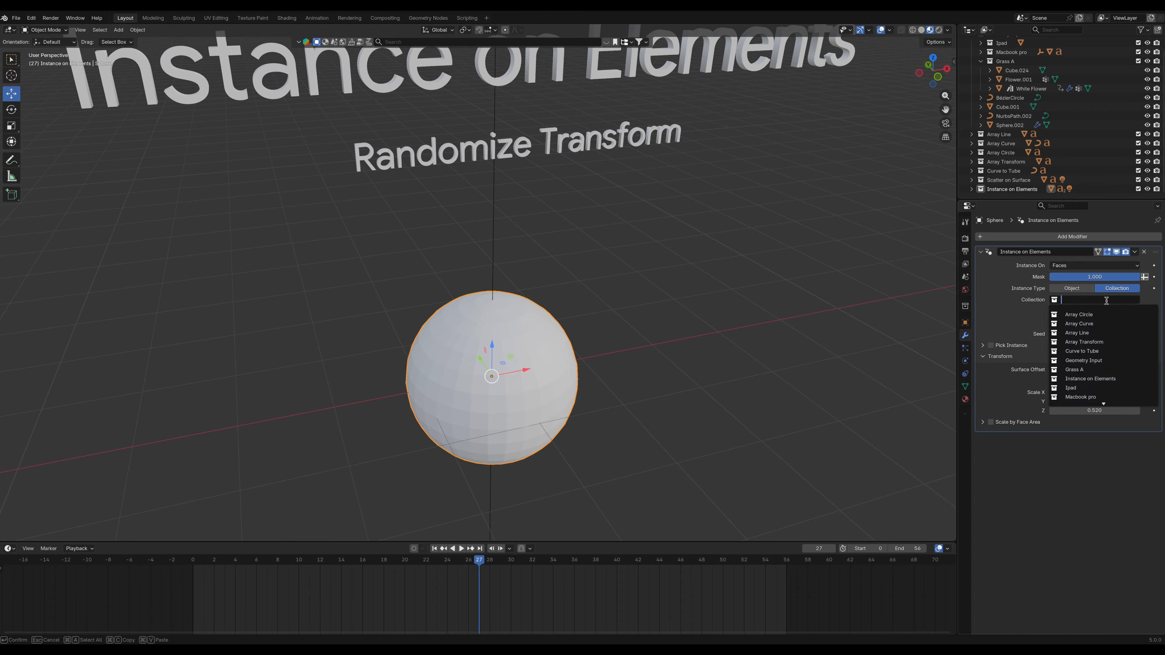
{"action": "type", "text": "g"}
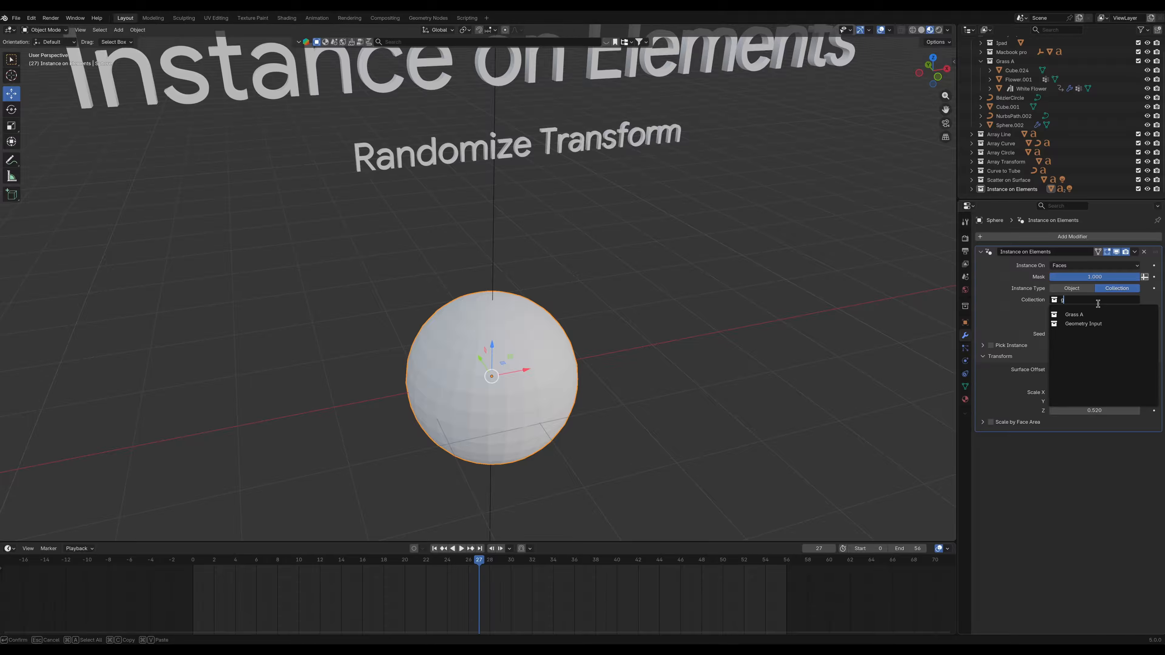
{"action": "left_click", "coordinate": [1083, 315]}
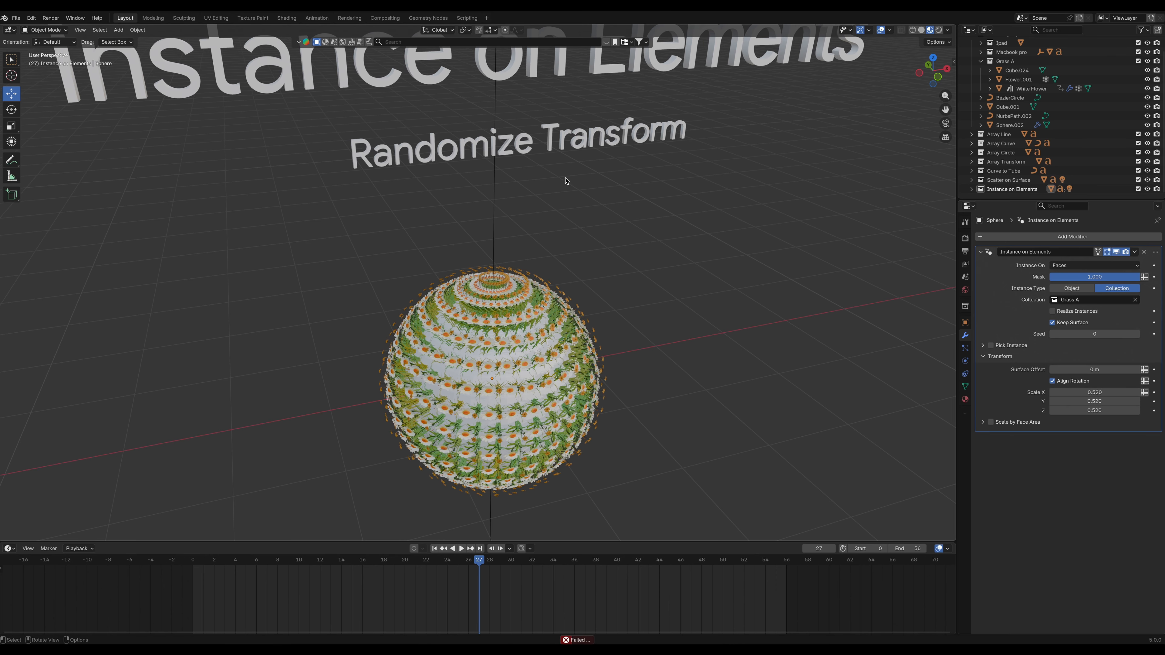
Step: Add a Randomize Transforms modifier to the sphere below Instance on Elements
{"action": "middle_click_drag", "start_coordinate": [577, 239], "coordinate": [451, 172]}
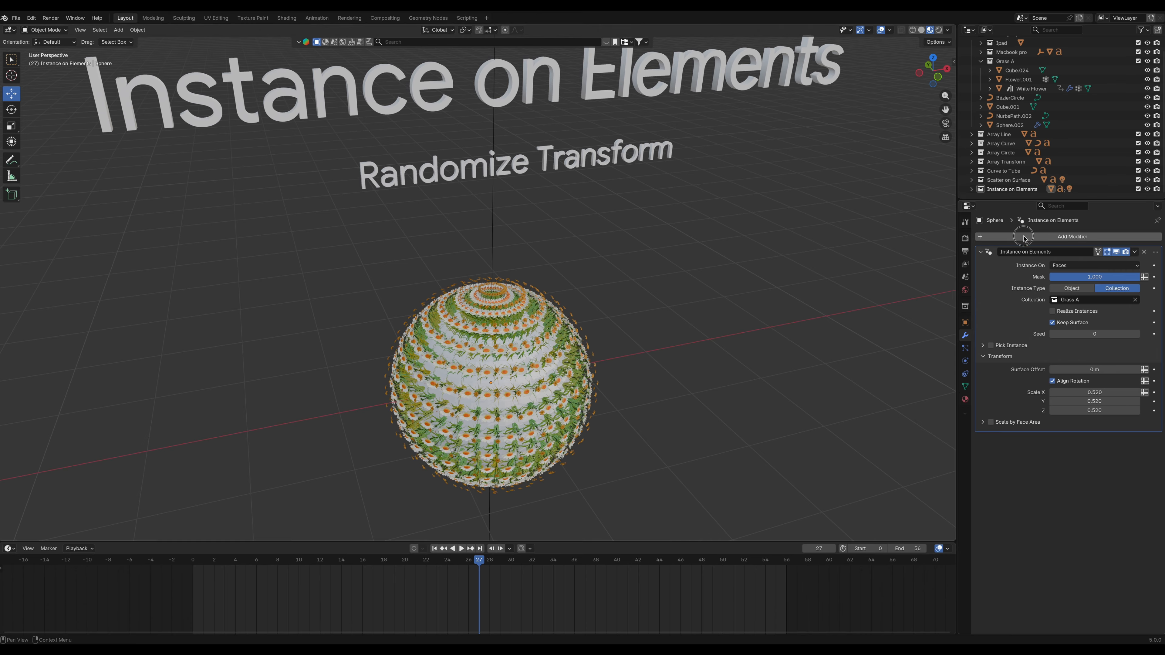
{"action": "left_click", "coordinate": [1064, 237]}
{"action": "left_click", "coordinate": [996, 236]}
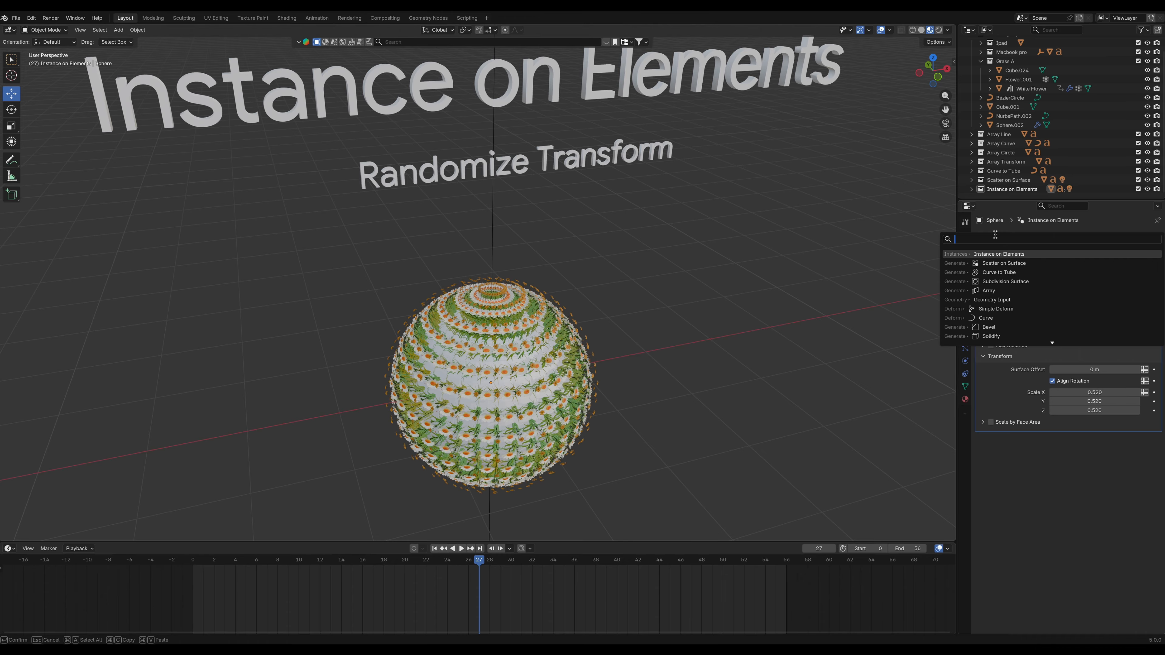
{"action": "type", "text": "rand"}
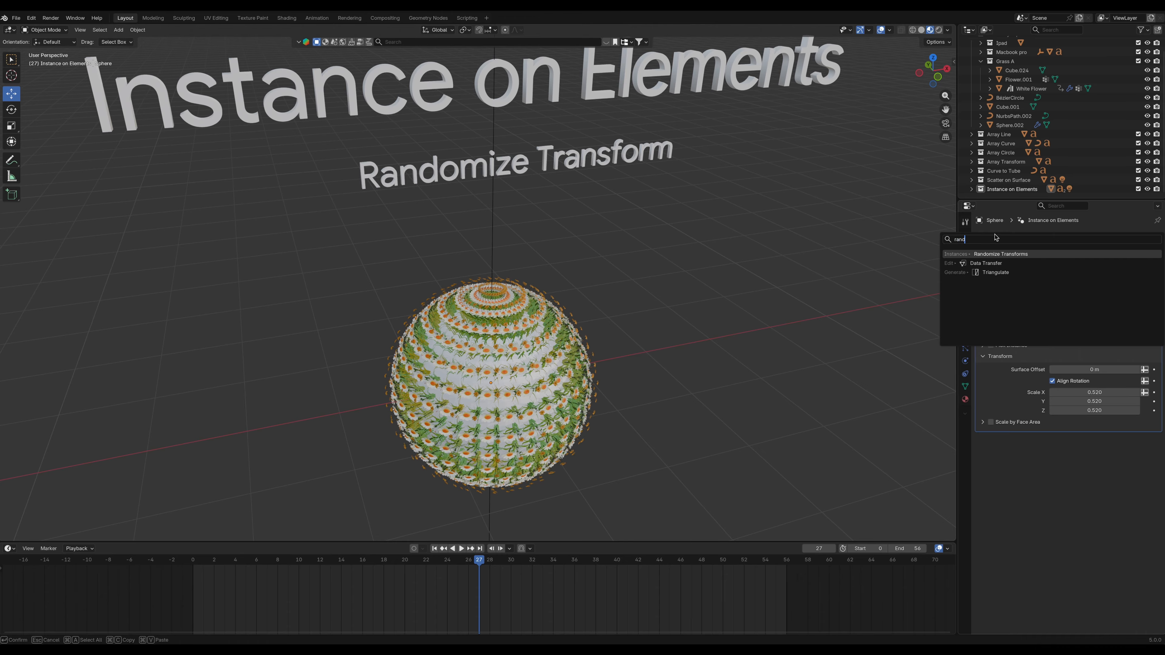
{"action": "key", "text": "Return"}
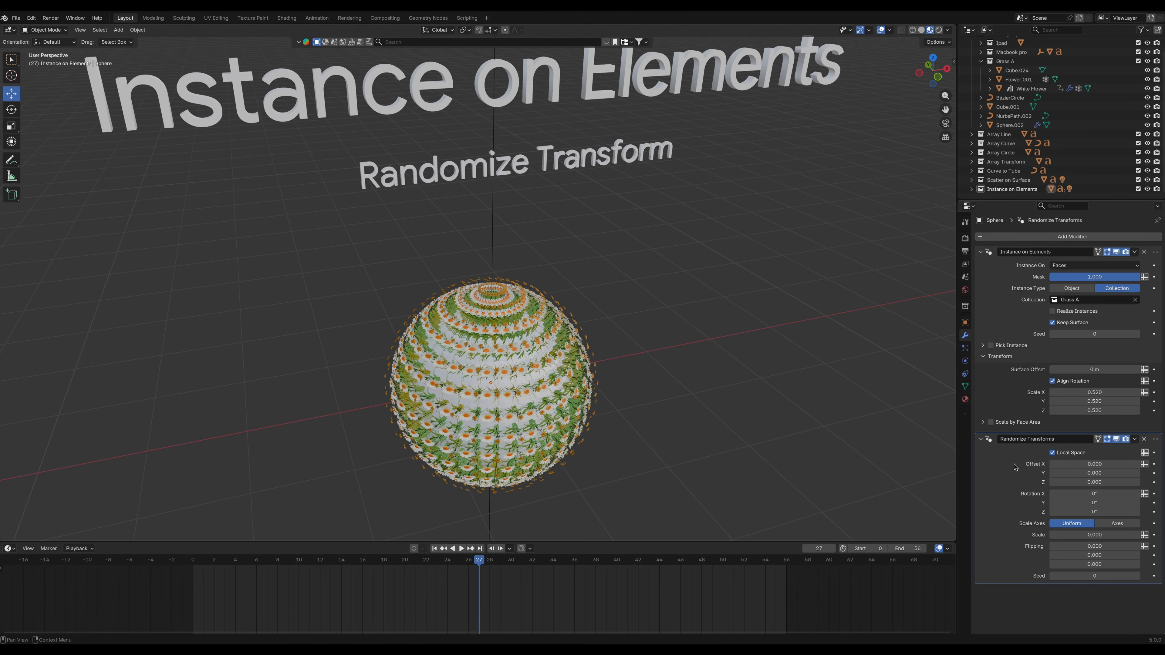
Step: Set the Z rotation of Randomize Transforms to 150°
{"action": "mouse_move", "coordinate": [1101, 494]}
{"action": "left_mouse_down"}
{"action": "mouse_move", "coordinate": [1095, 512]}
{"action": "mouse_move", "coordinate": [1110, 512]}
{"action": "left_mouse_up"}
{"action": "left_click", "coordinate": [964, 496]}
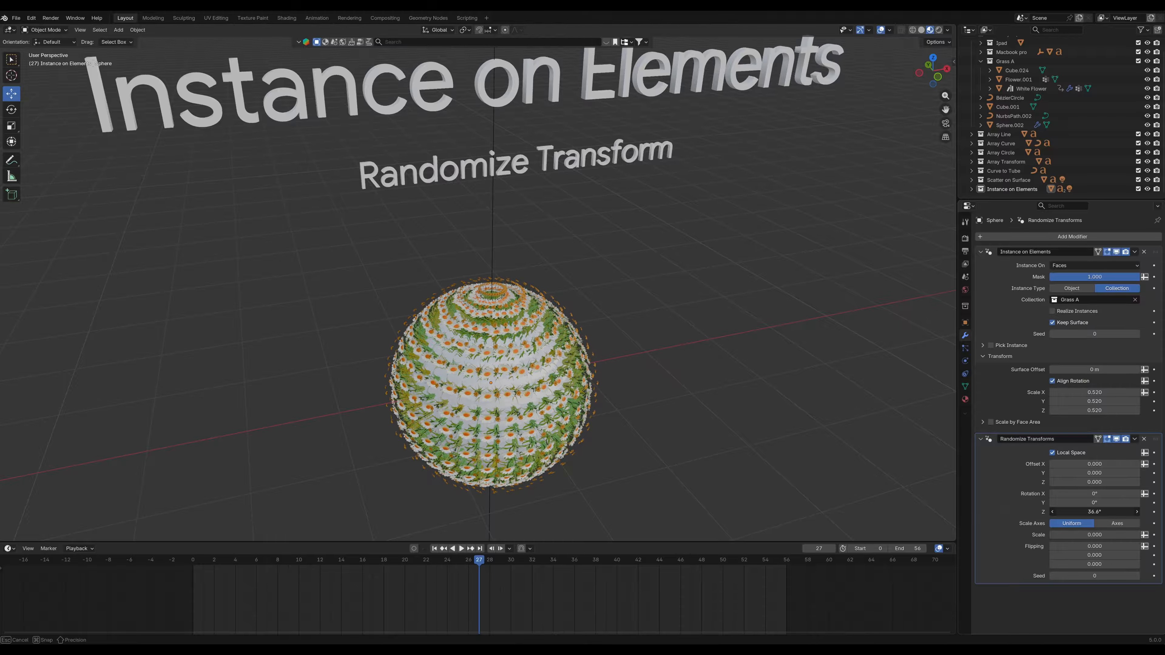
{"action": "left_click_drag", "start_coordinate": [1080, 513], "coordinate": [1079, 510]}
{"action": "left_click", "coordinate": [1079, 510]}
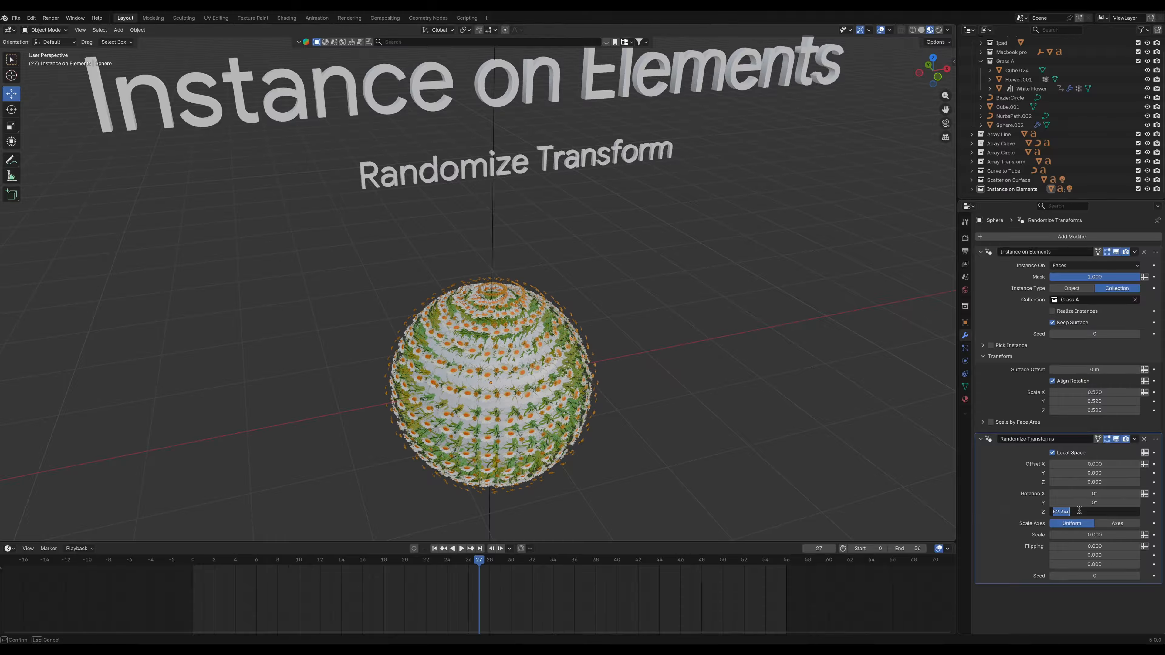
{"action": "type", "text": "150"}
{"action": "key", "text": "Return"}
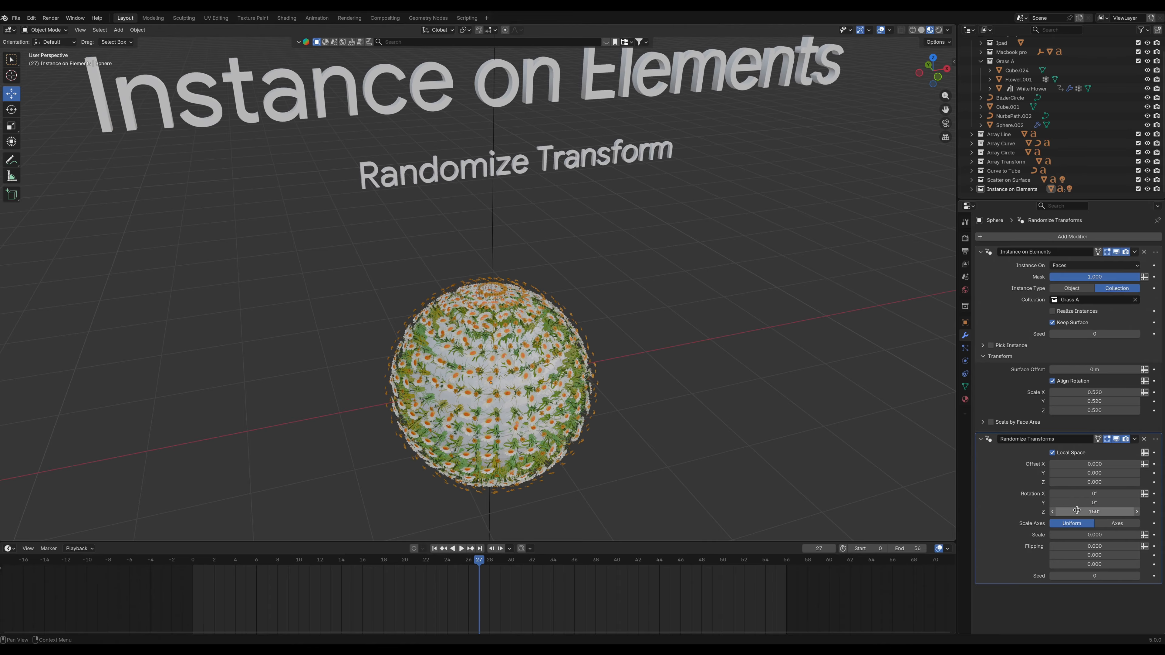
Step: Set the Randomize Transforms rotation to 10° on X and 15° on Y
{"action": "left_click", "coordinate": [1099, 494]}
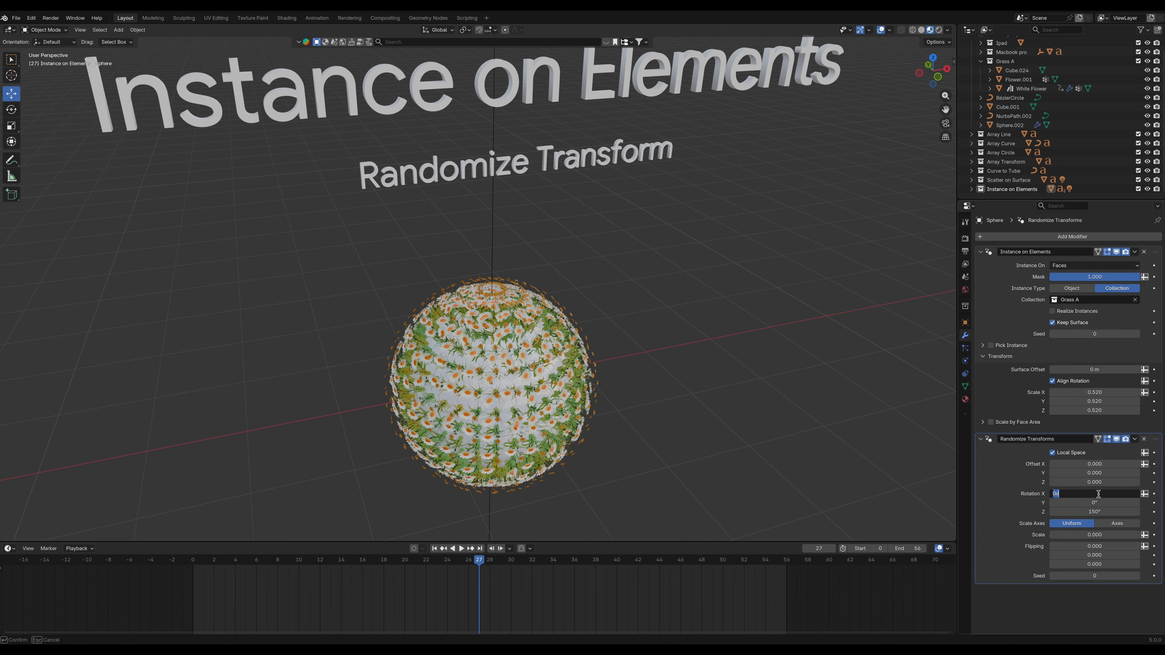
{"action": "key", "text": "Return"}
{"action": "double_click", "coordinate": [1100, 503]}
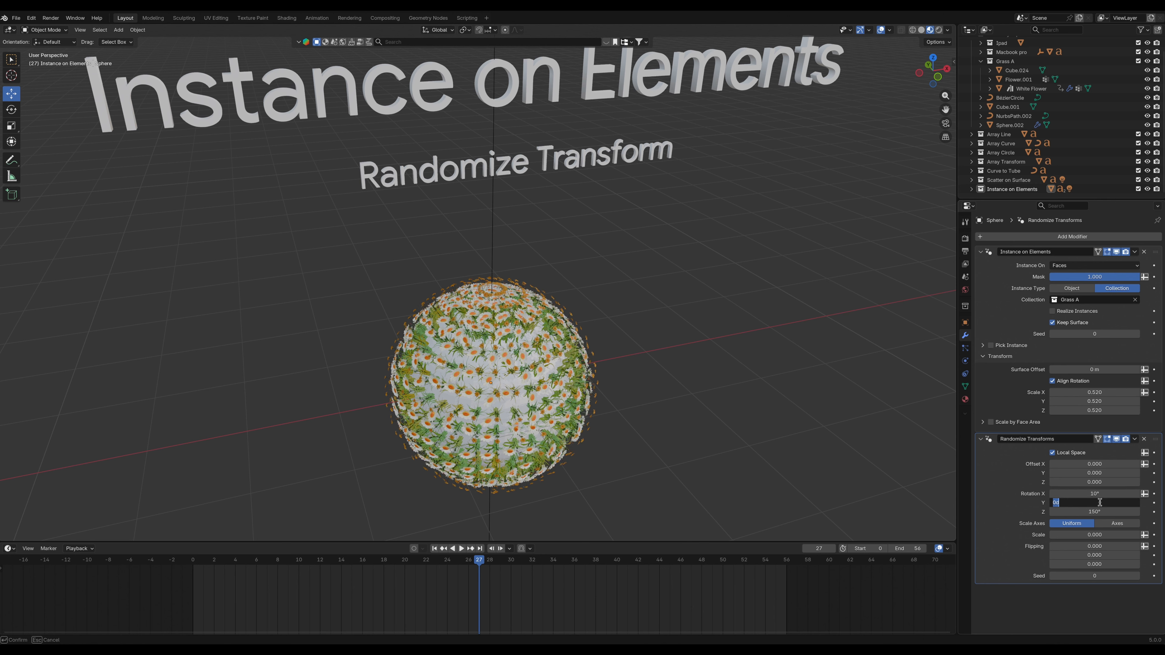
{"action": "key", "text": "Return"}
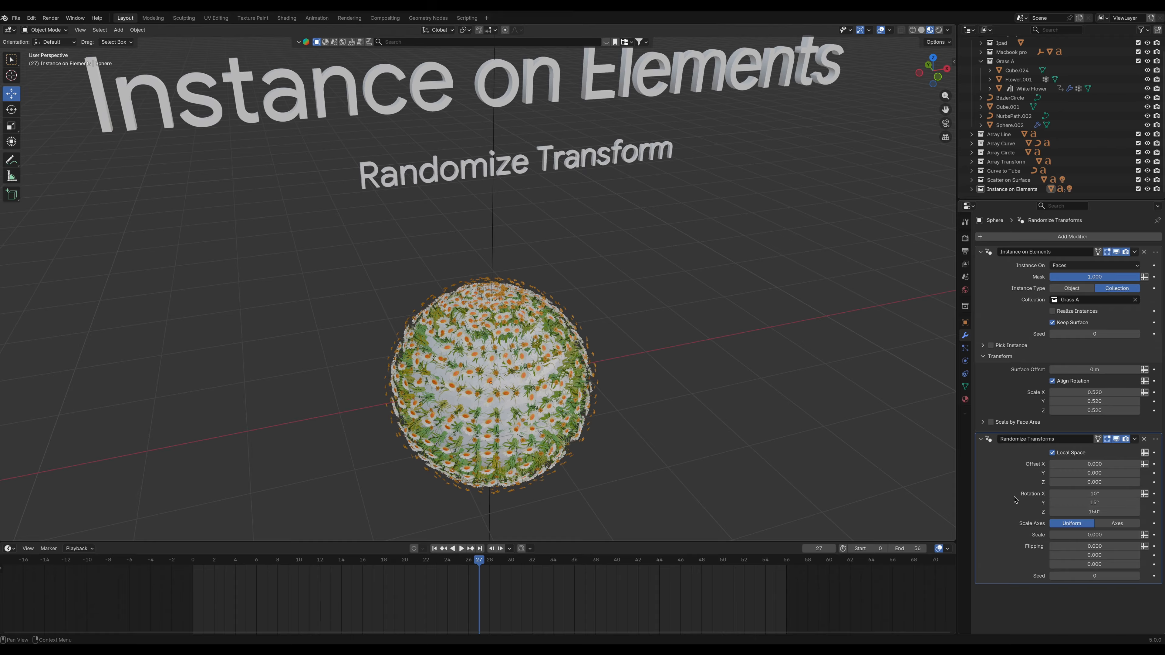
Step: Try a random X offset, and set the Randomize Transforms scale to 1.000 and the seed to 122
{"action": "left_click_drag", "start_coordinate": [1092, 464], "coordinate": [1011, 464]}
{"action": "left_click_drag", "start_coordinate": [1094, 534], "coordinate": [1138, 534]}
{"action": "scroll", "coordinate": [624, 473], "scroll_direction": "up", "scroll_amount": 2}
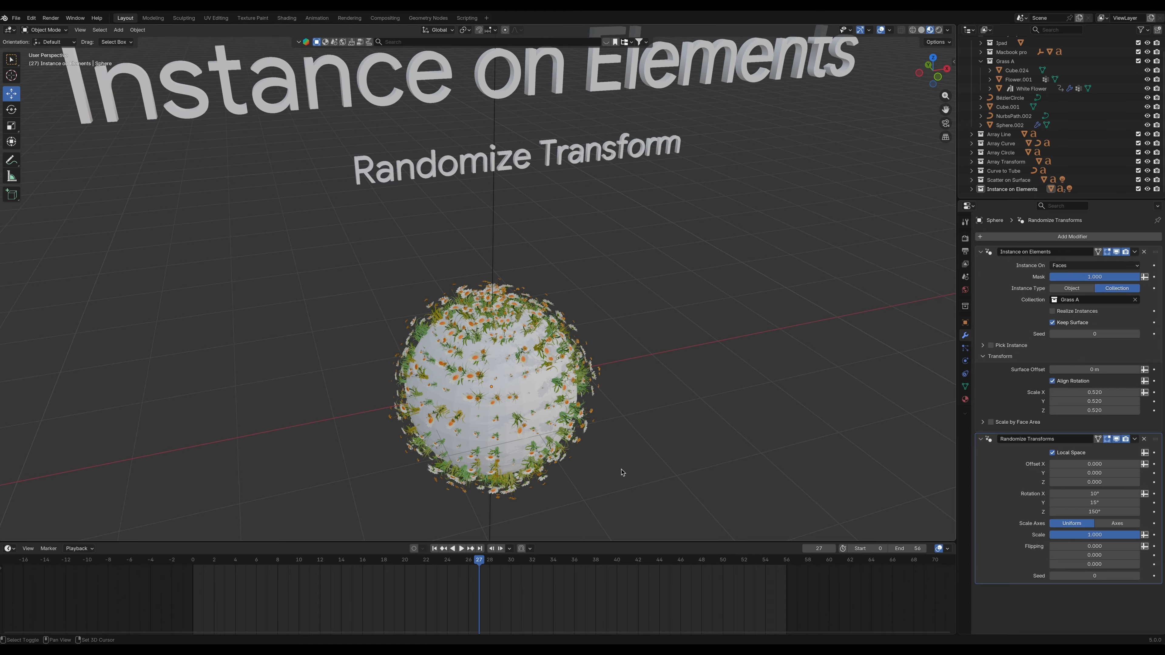
{"action": "left_click_drag", "start_coordinate": [1094, 576], "coordinate": [1119, 576]}
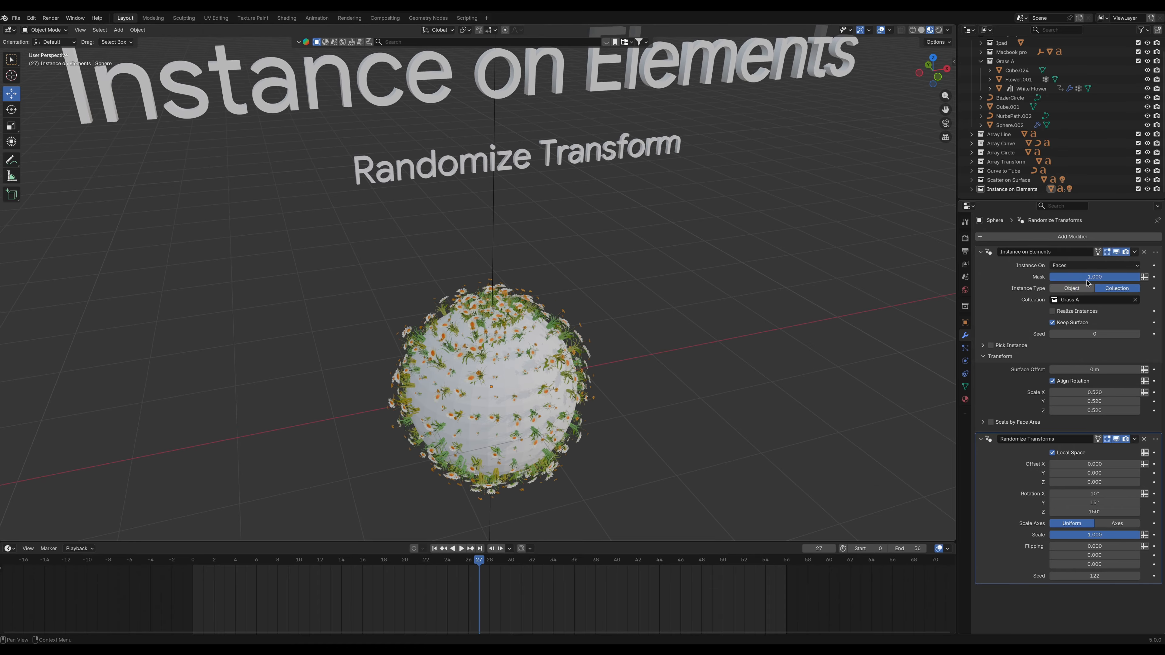
Step: Switch Instance On to Points in Instance on Elements and inspect the flower distribution on the sphere
{"action": "left_click", "coordinate": [1074, 268]}
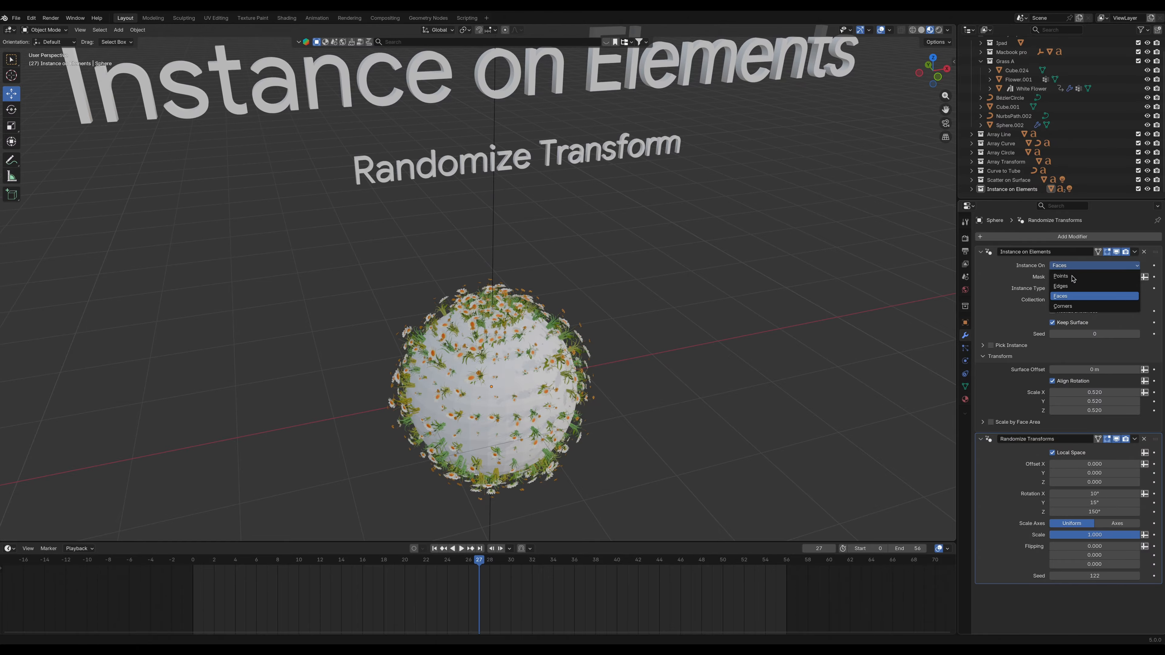
{"action": "left_click", "coordinate": [1070, 279]}
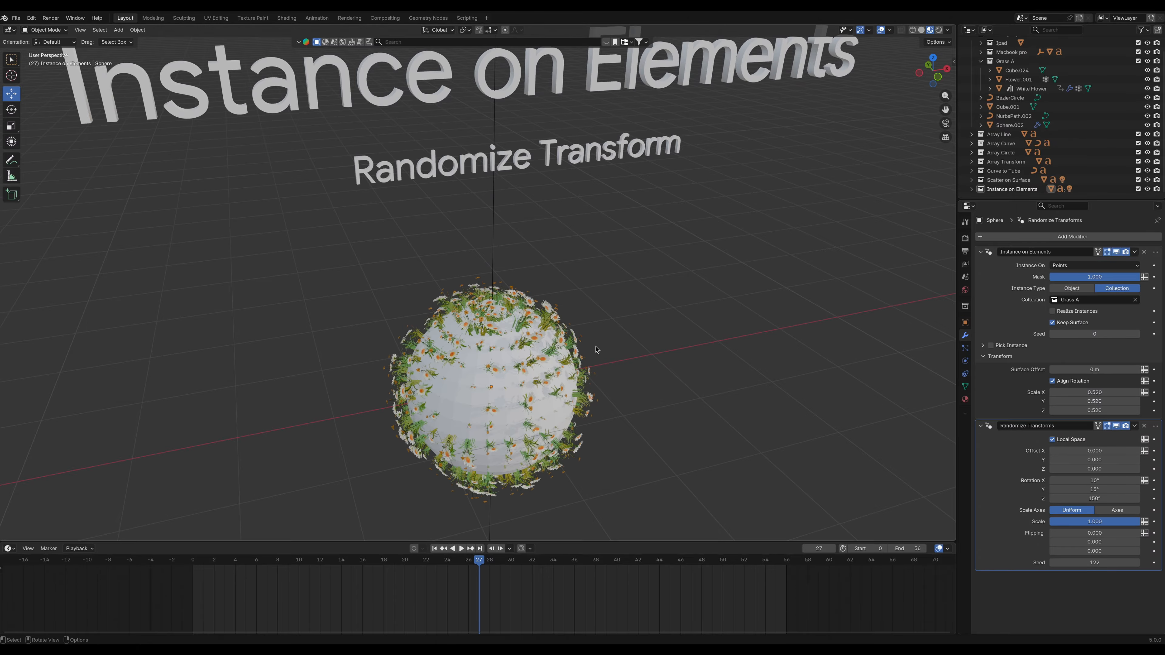
{"action": "left_click", "coordinate": [582, 353]}
{"action": "key", "text": "KP_Decimal"}
{"action": "mouse_move", "coordinate": [647, 275]}
{"action": "middle_mouse_down"}
{"action": "mouse_move", "coordinate": [695, 261]}
{"action": "mouse_move", "coordinate": [658, 260]}
{"action": "middle_mouse_up"}
{"action": "left_click", "coordinate": [658, 260]}
{"action": "middle_click_drag", "start_coordinate": [581, 228], "coordinate": [642, 233]}
Step: Set the Instance on Elements scale to 1.000 on all three axes
{"action": "left_click_drag", "start_coordinate": [1097, 394], "coordinate": [1102, 393]}
{"action": "type", "text": "1"}
{"action": "key", "text": "Tab"}
{"action": "type", "text": "1"}
{"action": "key", "text": "Tab"}
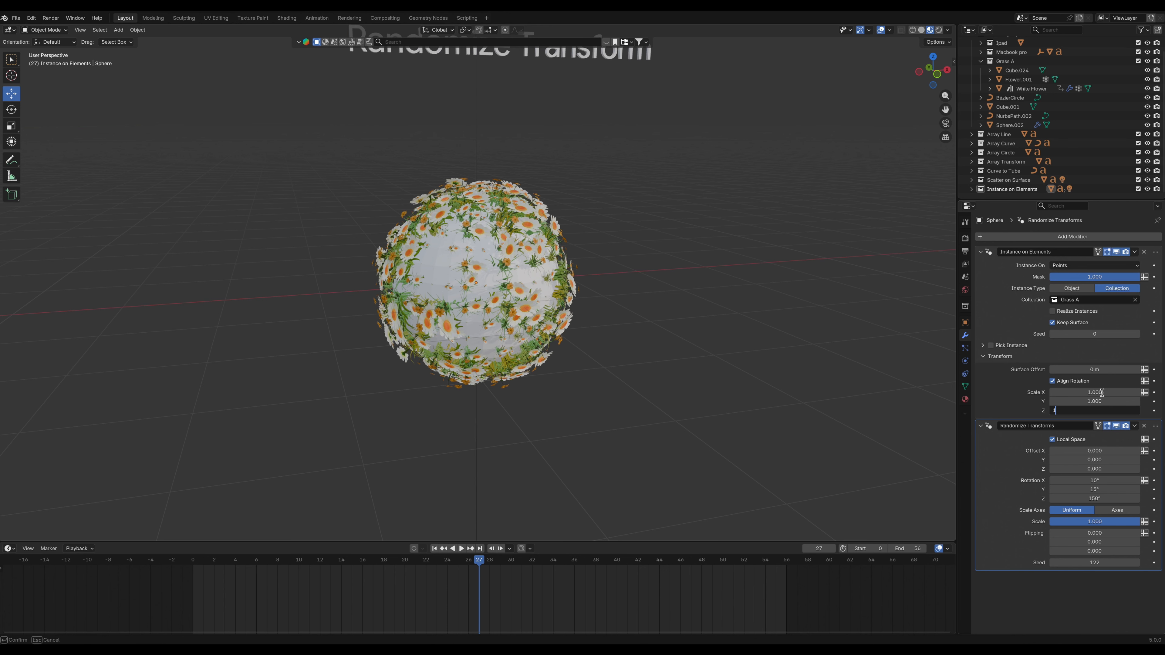
{"action": "type", "text": "1"}
{"action": "key", "text": "Tab"}
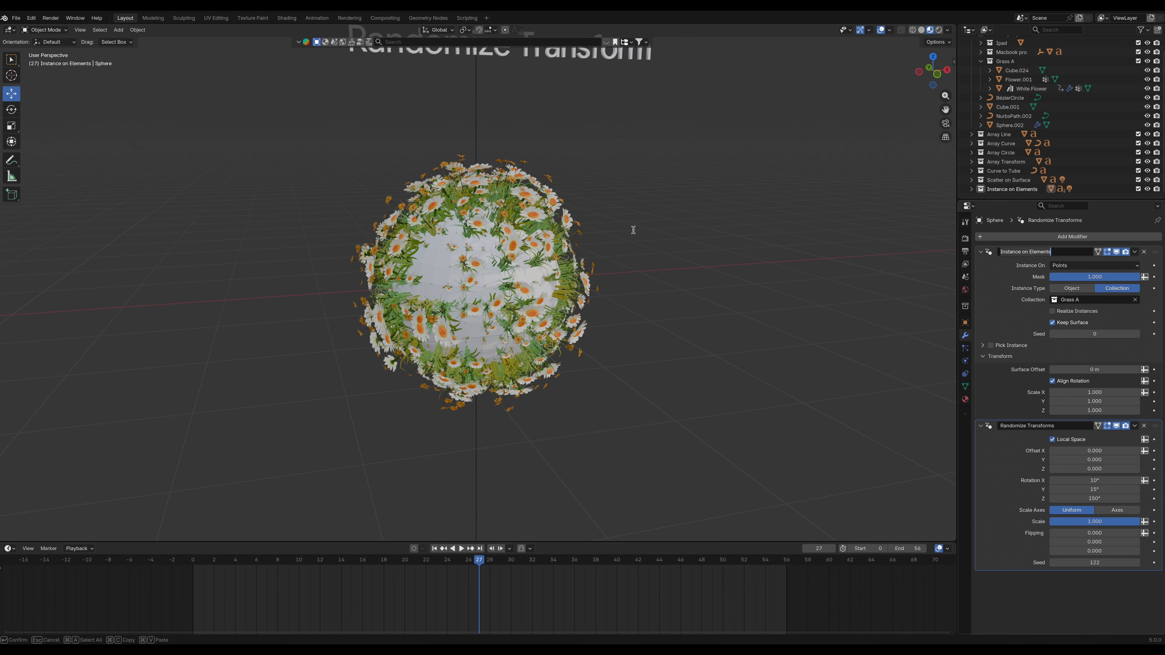
{"action": "left_click", "coordinate": [646, 230]}
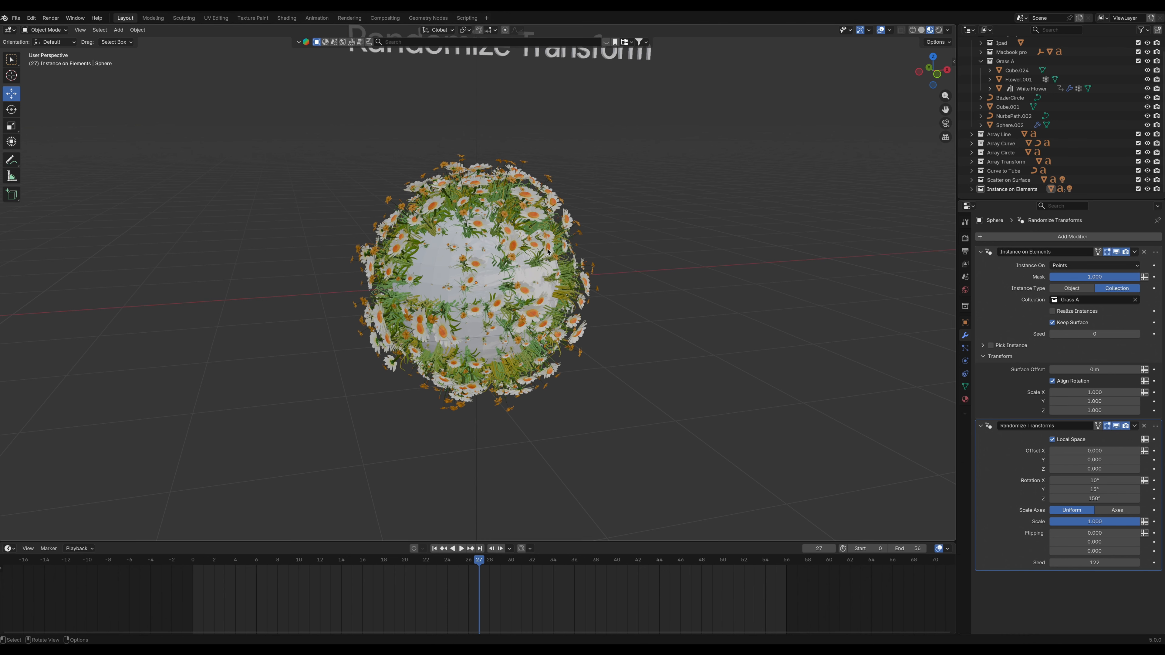
Step: Select the sphere, enter Weight Paint mode and show the mesh's vertex groups
{"action": "middle_click_drag", "start_coordinate": [622, 235], "coordinate": [756, 209]}
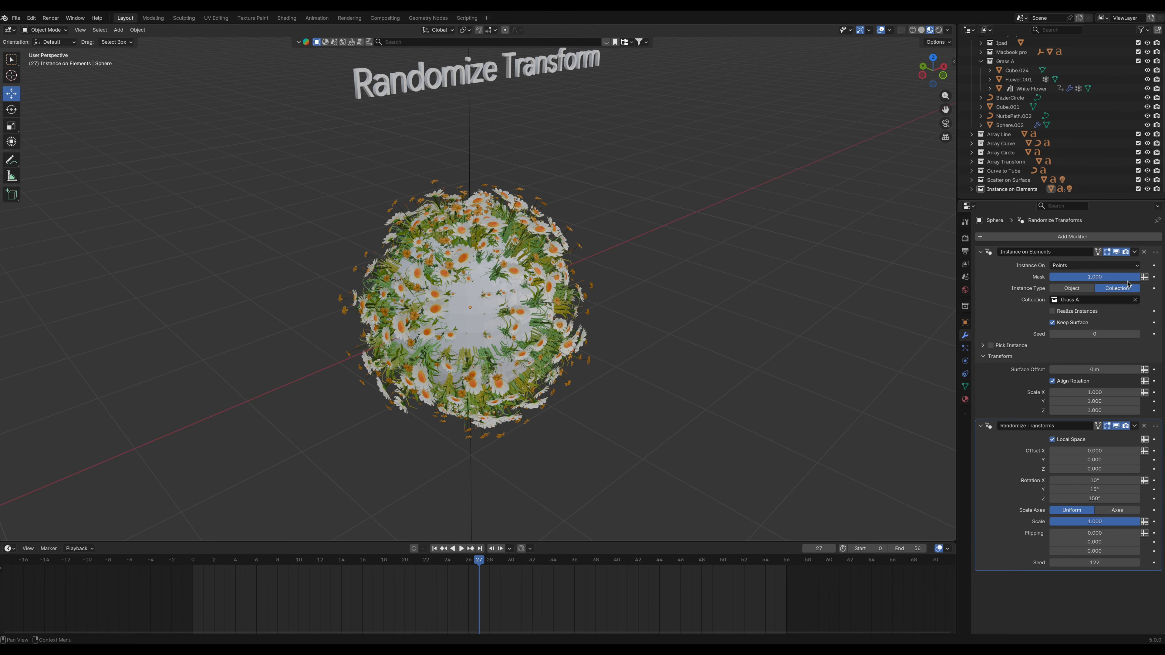
{"action": "left_click", "coordinate": [529, 304]}
{"action": "middle_click_drag", "start_coordinate": [665, 302], "coordinate": [635, 300]}
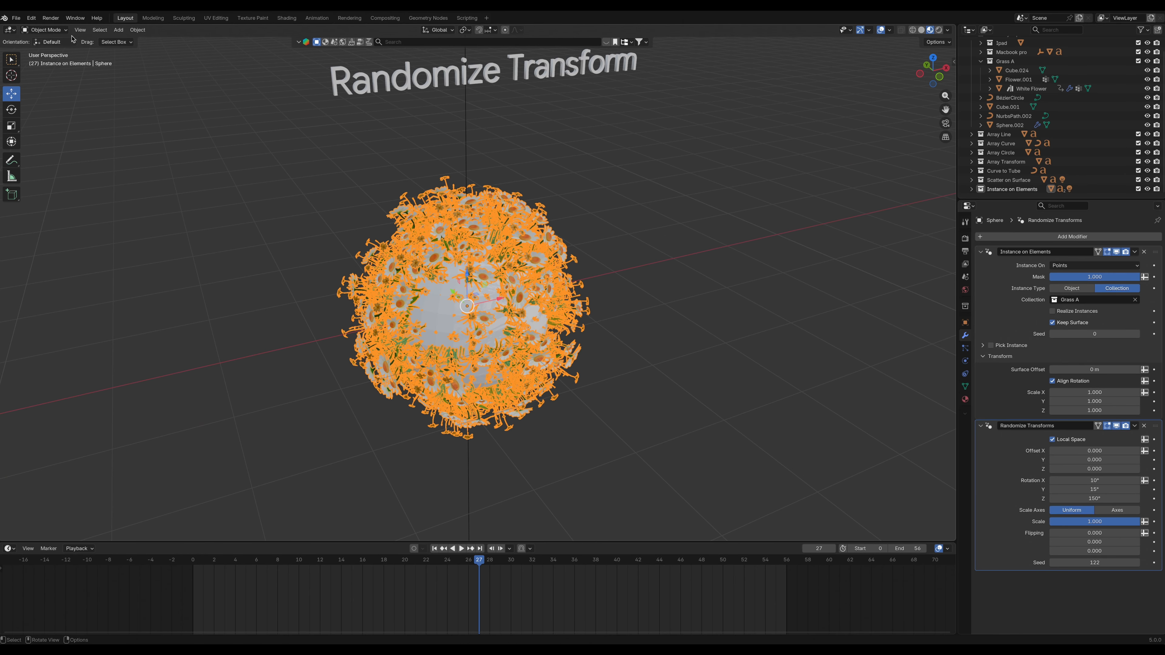
{"action": "left_click", "coordinate": [49, 29]}
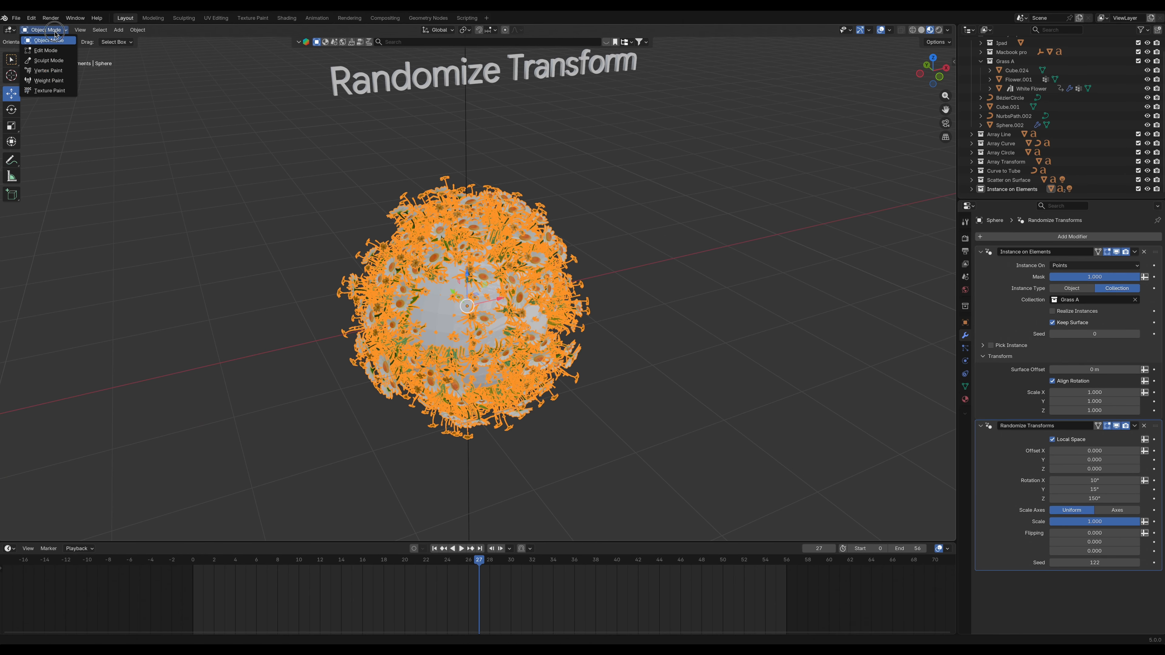
{"action": "left_click", "coordinate": [47, 81]}
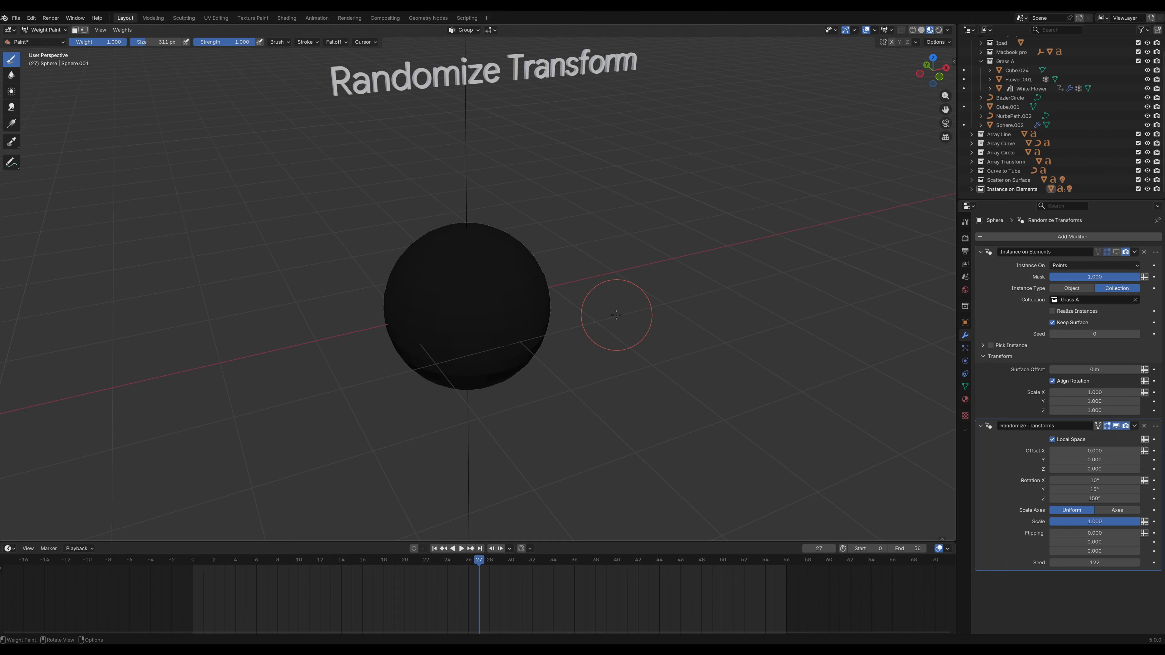
{"action": "key", "text": "Tab"}
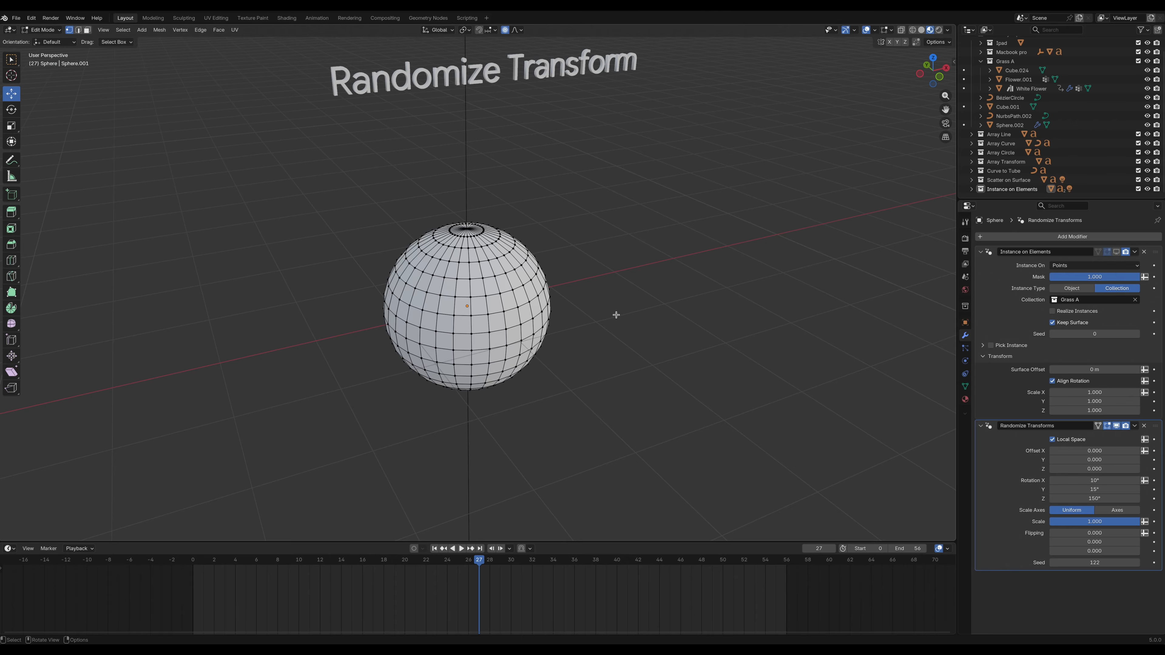
{"action": "key", "text": "Tab"}
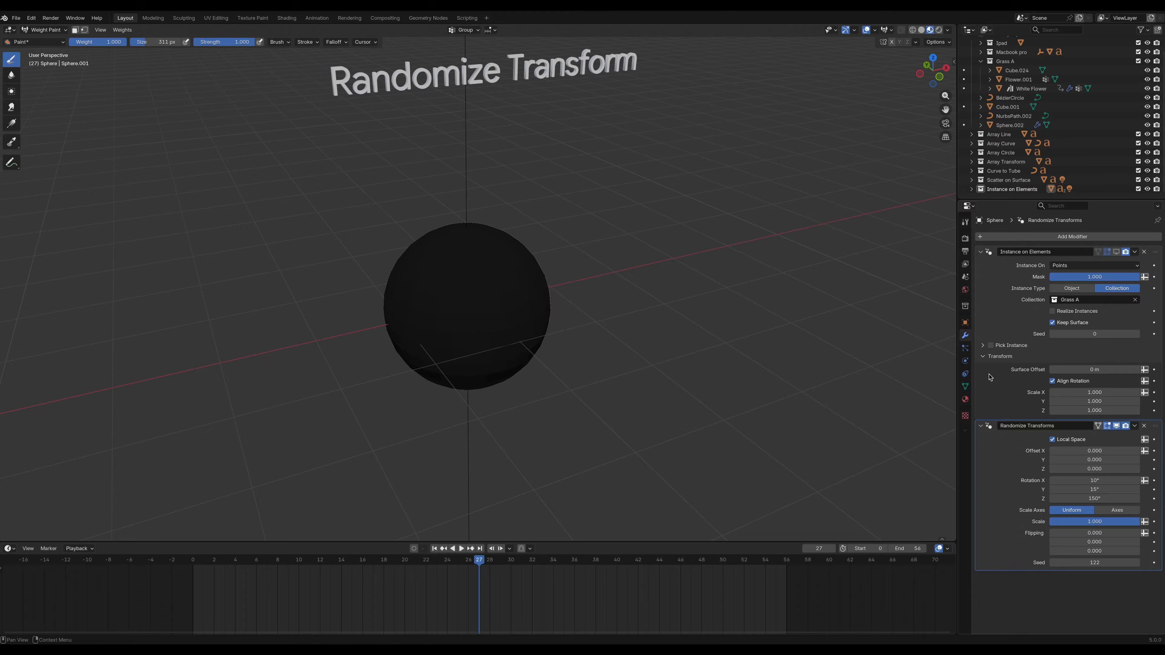
{"action": "left_click", "coordinate": [965, 387]}
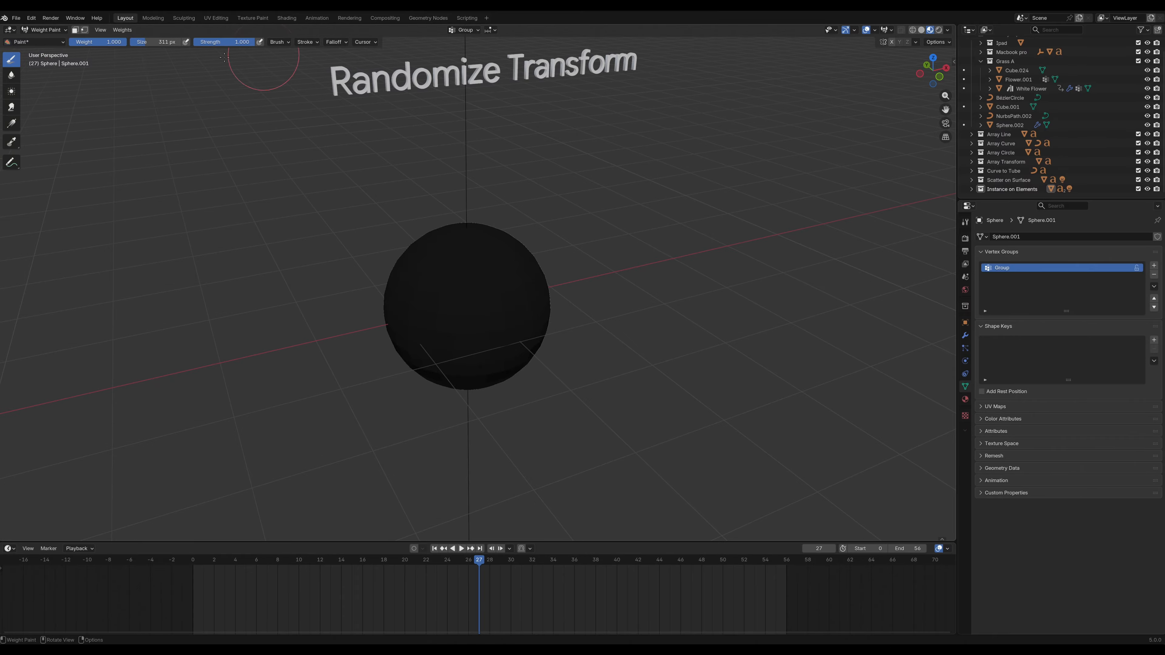
Step: Weight paint the sphere's top and upper sides with a larger brush, and use Group as the Instance on Elements mask
{"action": "left_click_drag", "start_coordinate": [151, 42], "coordinate": [151, 42]}
{"action": "mouse_move", "coordinate": [448, 261]}
{"action": "middle_mouse_down"}
{"action": "mouse_move", "coordinate": [437, 262]}
{"action": "mouse_move", "coordinate": [499, 261]}
{"action": "mouse_move", "coordinate": [455, 221]}
{"action": "middle_mouse_up"}
{"action": "mouse_move", "coordinate": [455, 224]}
{"action": "left_mouse_down"}
{"action": "mouse_move", "coordinate": [467, 237]}
{"action": "mouse_move", "coordinate": [481, 229]}
{"action": "mouse_move", "coordinate": [452, 232]}
{"action": "mouse_move", "coordinate": [474, 263]}
{"action": "mouse_move", "coordinate": [497, 236]}
{"action": "left_mouse_up"}
{"action": "middle_click_drag", "start_coordinate": [615, 286], "coordinate": [526, 268]}
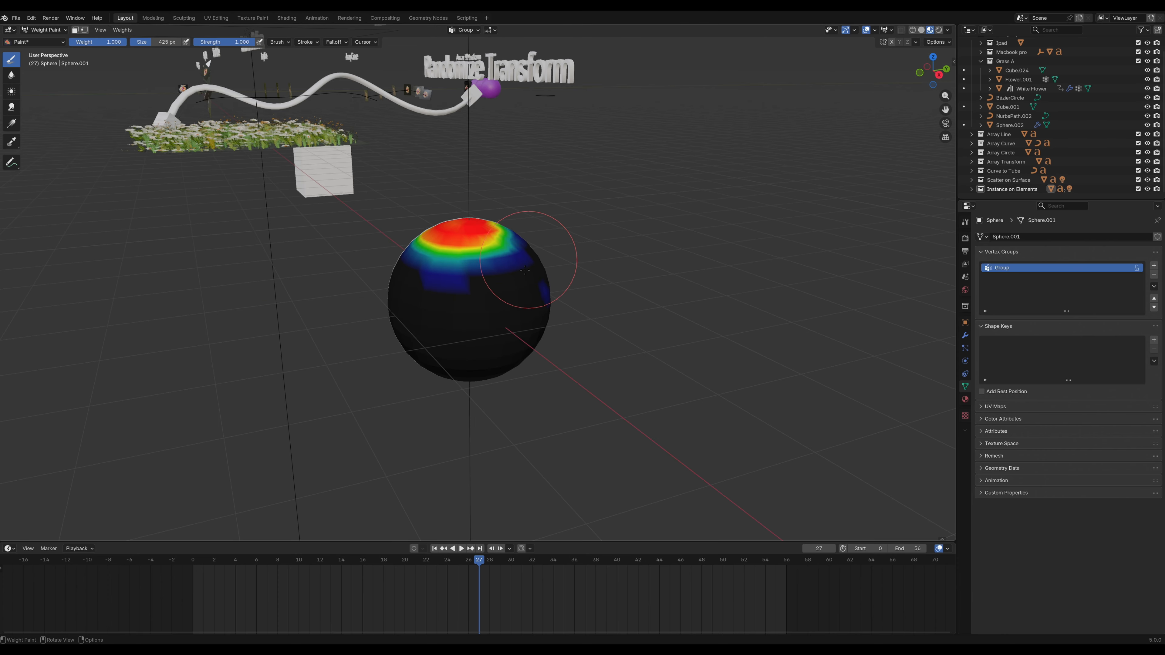
{"action": "mouse_move", "coordinate": [489, 284]}
{"action": "left_mouse_down"}
{"action": "mouse_move", "coordinate": [468, 262]}
{"action": "mouse_move", "coordinate": [481, 273]}
{"action": "left_mouse_up"}
{"action": "middle_click_drag", "start_coordinate": [481, 273], "coordinate": [567, 280]}
{"action": "left_click_drag", "start_coordinate": [433, 282], "coordinate": [437, 274]}
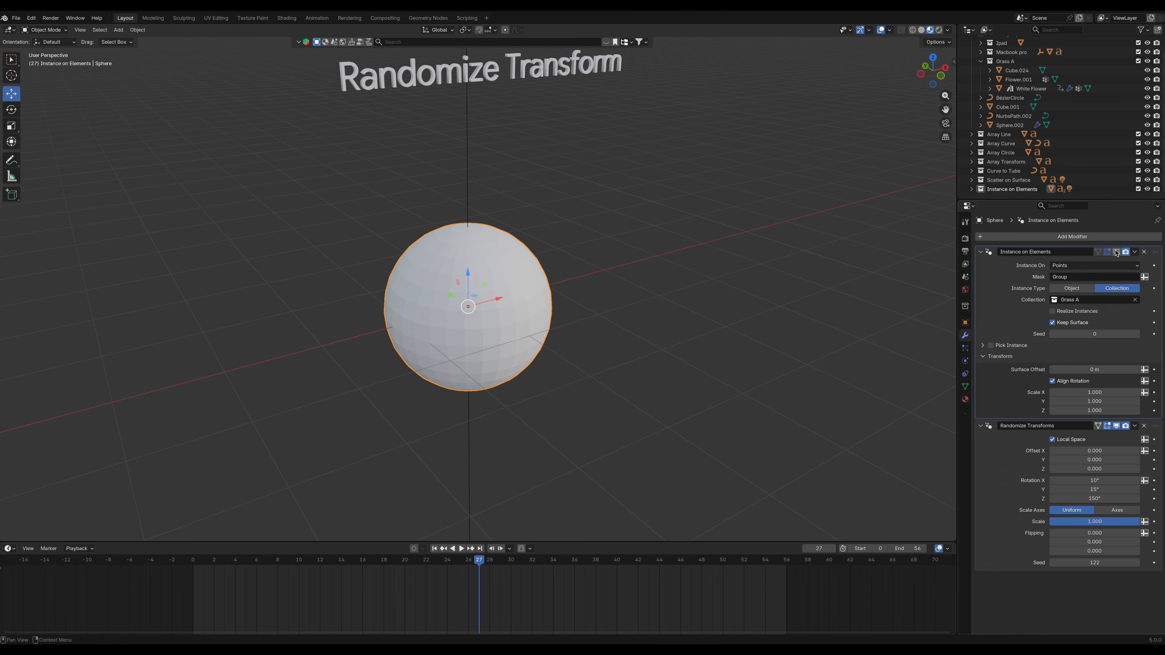
Step: Enable Instance on Elements in the viewport and inspect the masked flowers from several sides
{"action": "left_click", "coordinate": [1116, 252]}
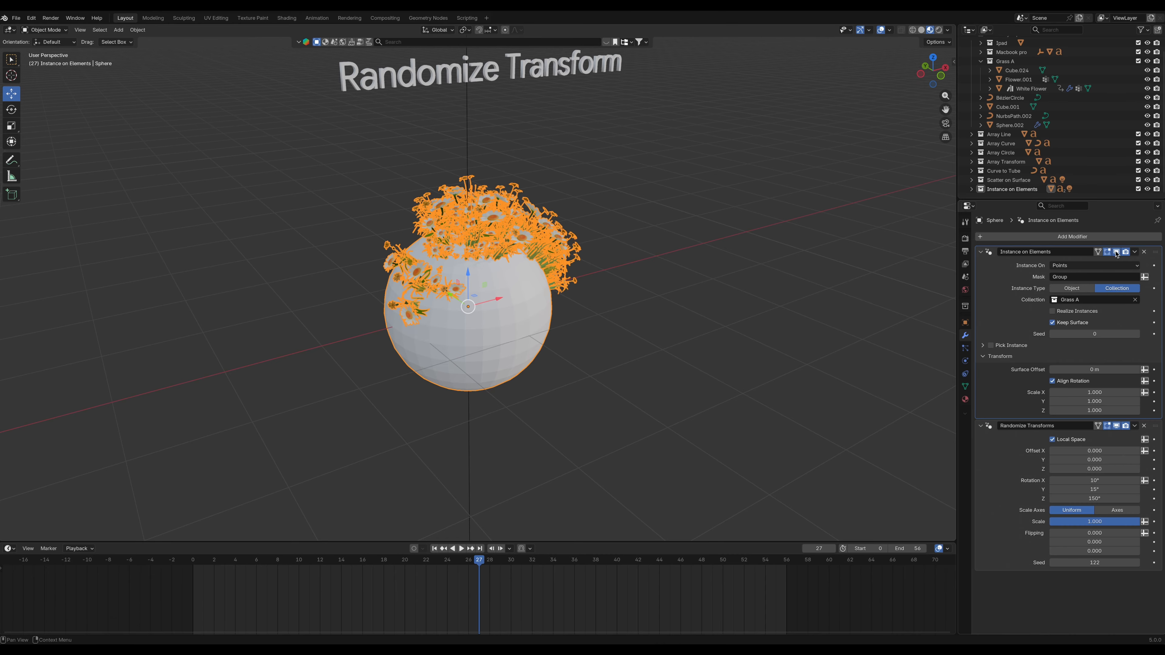
{"action": "left_click", "coordinate": [707, 248]}
{"action": "middle_click_drag", "start_coordinate": [706, 245], "coordinate": [632, 237]}
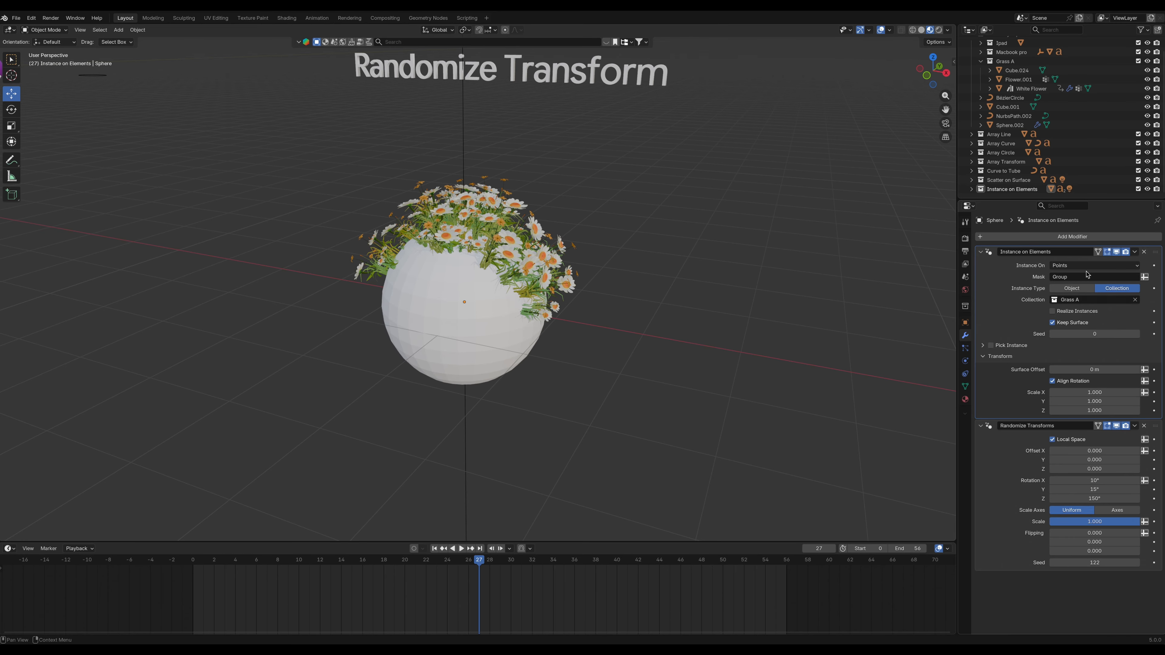
{"action": "left_click", "coordinate": [615, 208]}
{"action": "middle_click_drag", "start_coordinate": [503, 187], "coordinate": [651, 227]}
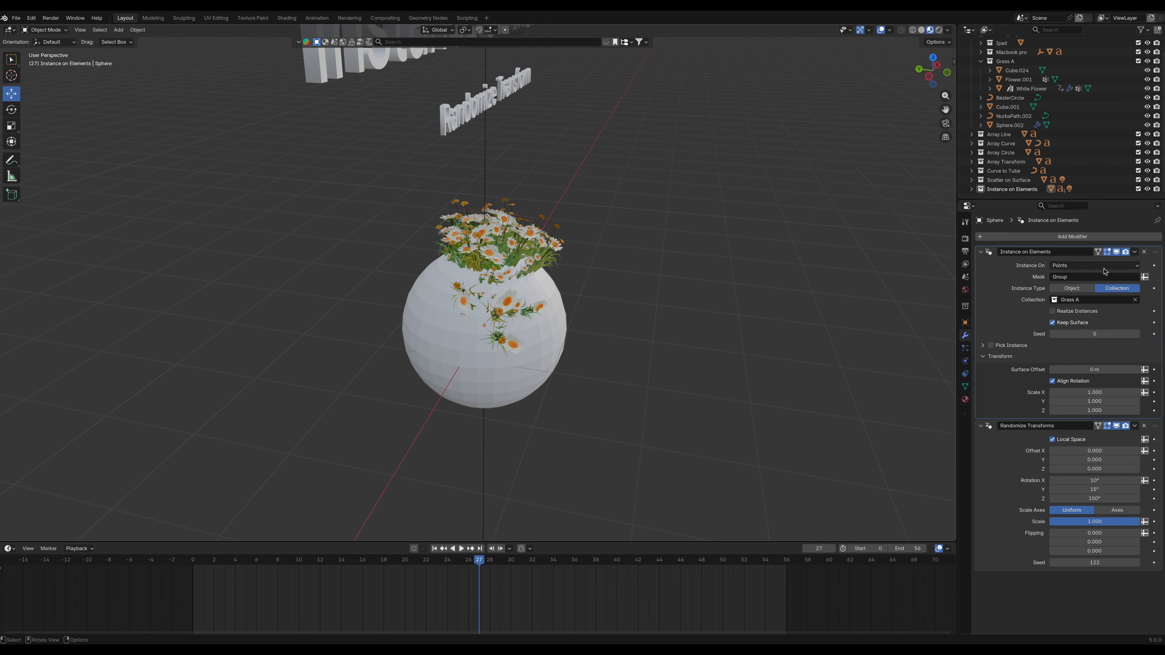
{"action": "middle_click_drag", "start_coordinate": [595, 255], "coordinate": [446, 257]}
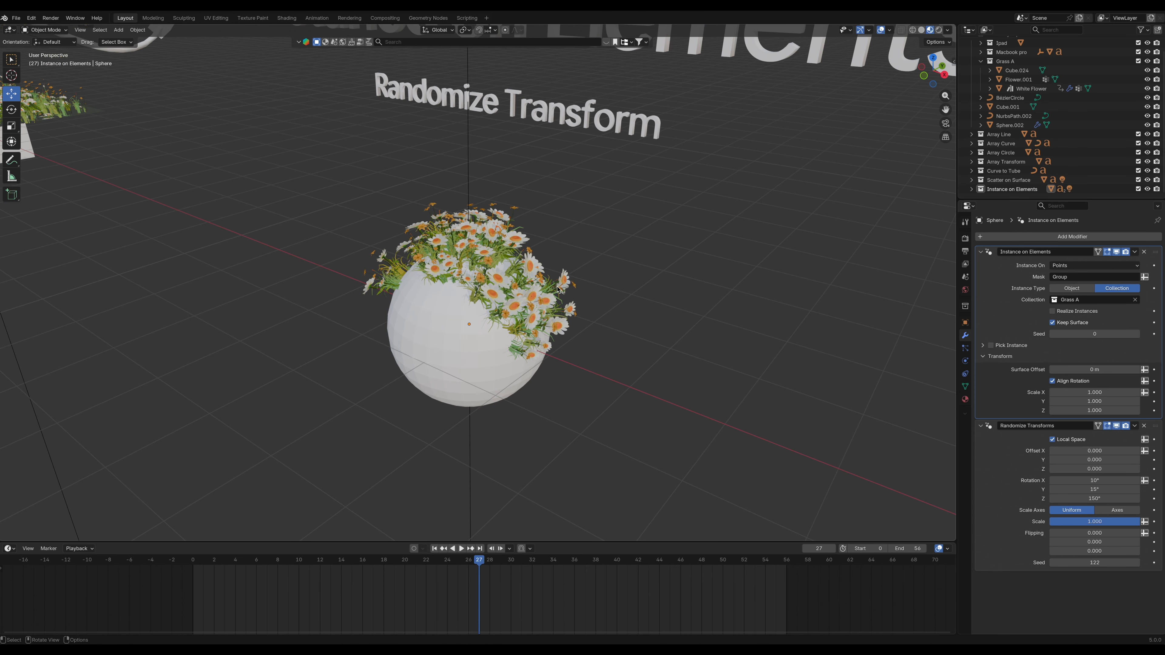
Step: Return the sphere to Weight Paint mode and paint additional weight across its upper side
{"action": "left_click", "coordinate": [46, 29]}
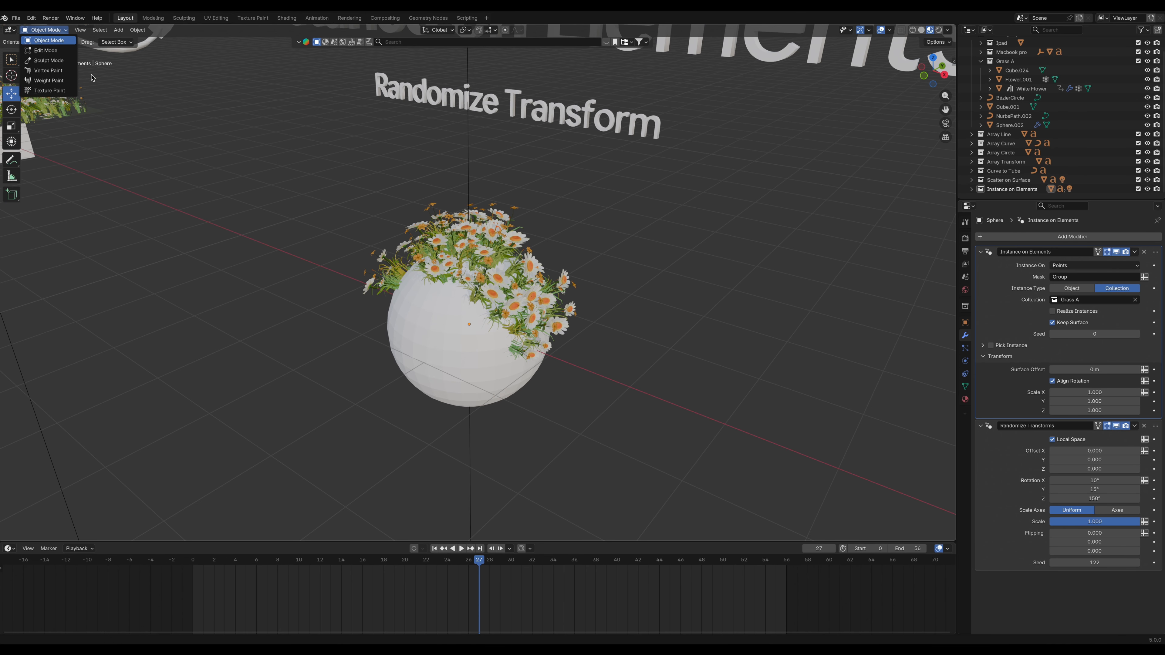
{"action": "left_click", "coordinate": [403, 304]}
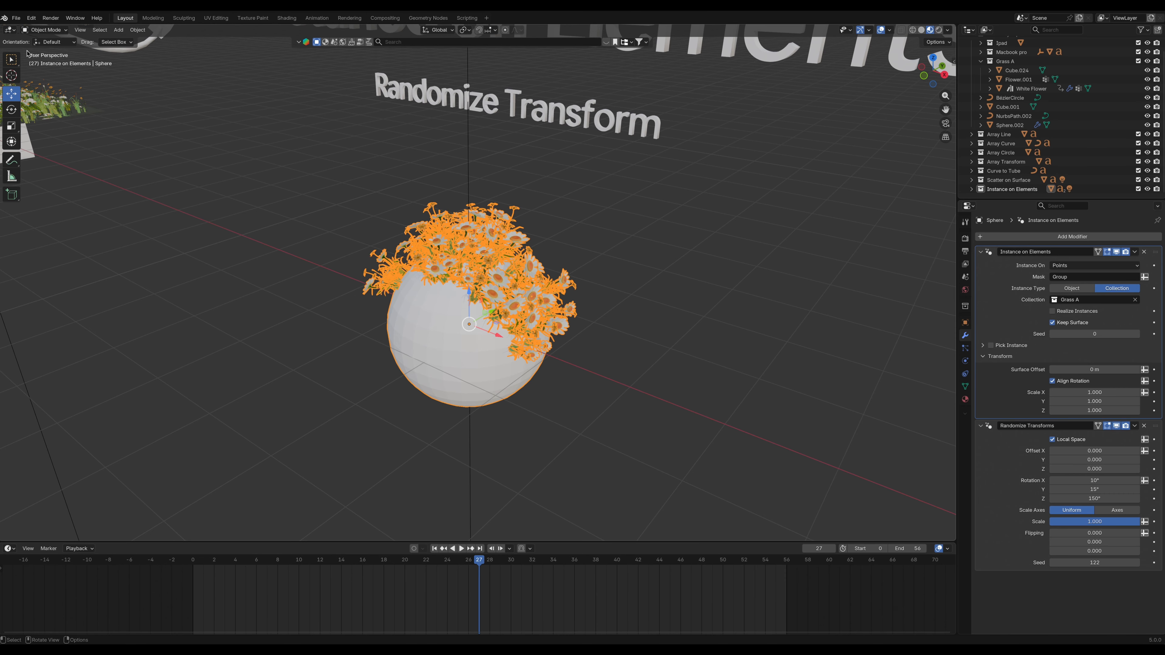
{"action": "left_click", "coordinate": [46, 30]}
{"action": "left_click", "coordinate": [46, 81]}
{"action": "middle_click_drag", "start_coordinate": [303, 303], "coordinate": [404, 307]}
{"action": "mouse_move", "coordinate": [539, 295]}
{"action": "left_mouse_down"}
{"action": "mouse_move", "coordinate": [491, 280]}
{"action": "mouse_move", "coordinate": [436, 289]}
{"action": "mouse_move", "coordinate": [421, 294]}
{"action": "mouse_move", "coordinate": [413, 330]}
{"action": "mouse_move", "coordinate": [476, 362]}
{"action": "mouse_move", "coordinate": [678, 360]}
{"action": "left_mouse_up"}
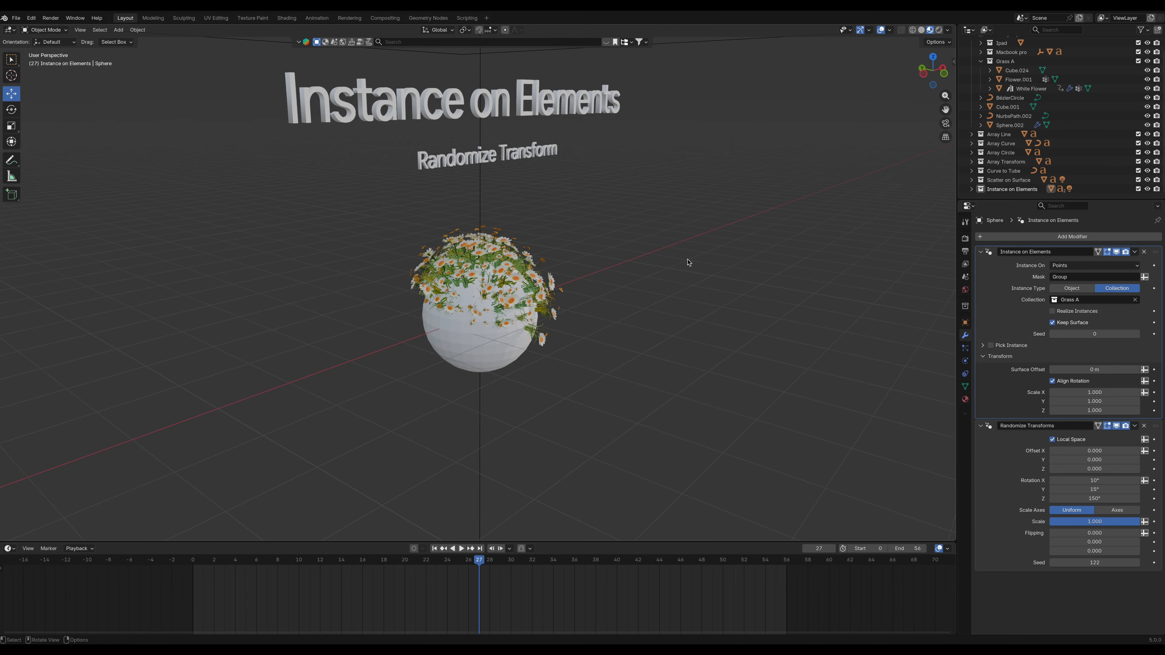
Step: Switch the viewport to Rendered shading and turn off Keep Surface in Instance on Elements
{"action": "key", "text": "z"}
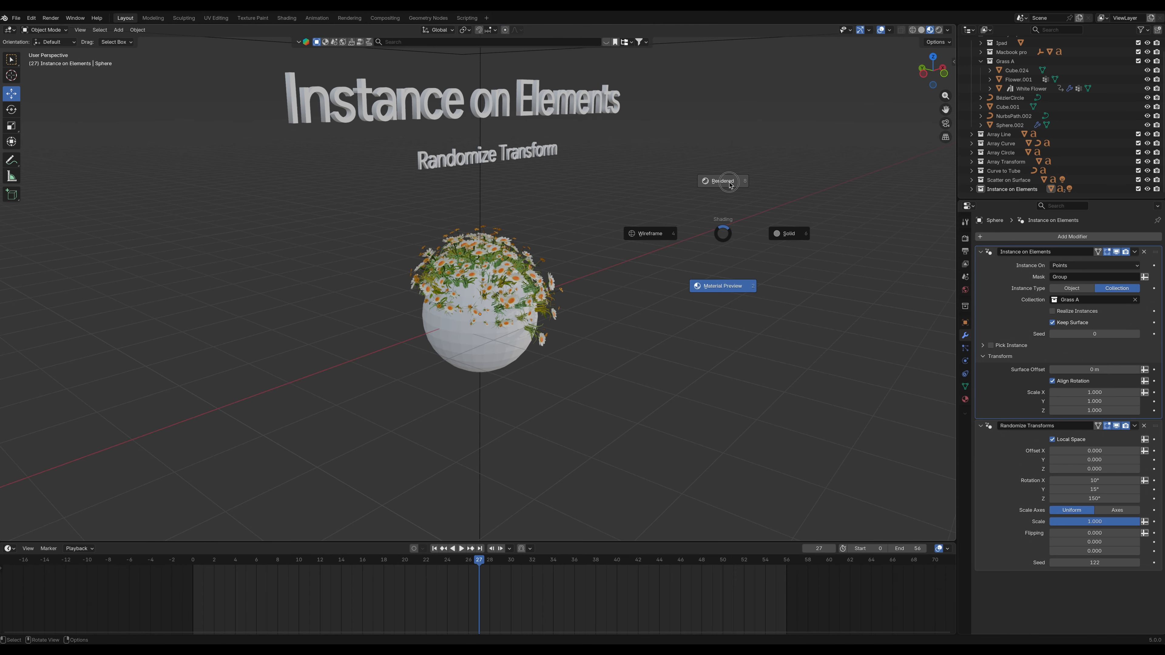
{"action": "left_click", "coordinate": [721, 183]}
{"action": "middle_click_drag", "start_coordinate": [650, 231], "coordinate": [656, 281]}
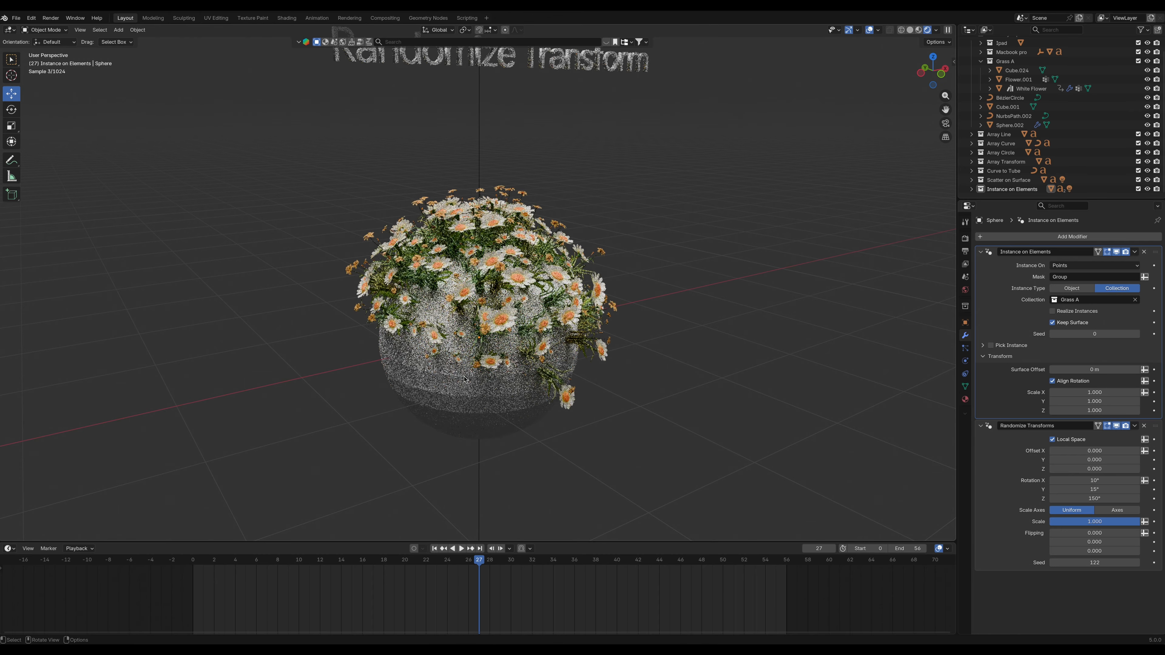
{"action": "left_click", "coordinate": [1053, 323]}
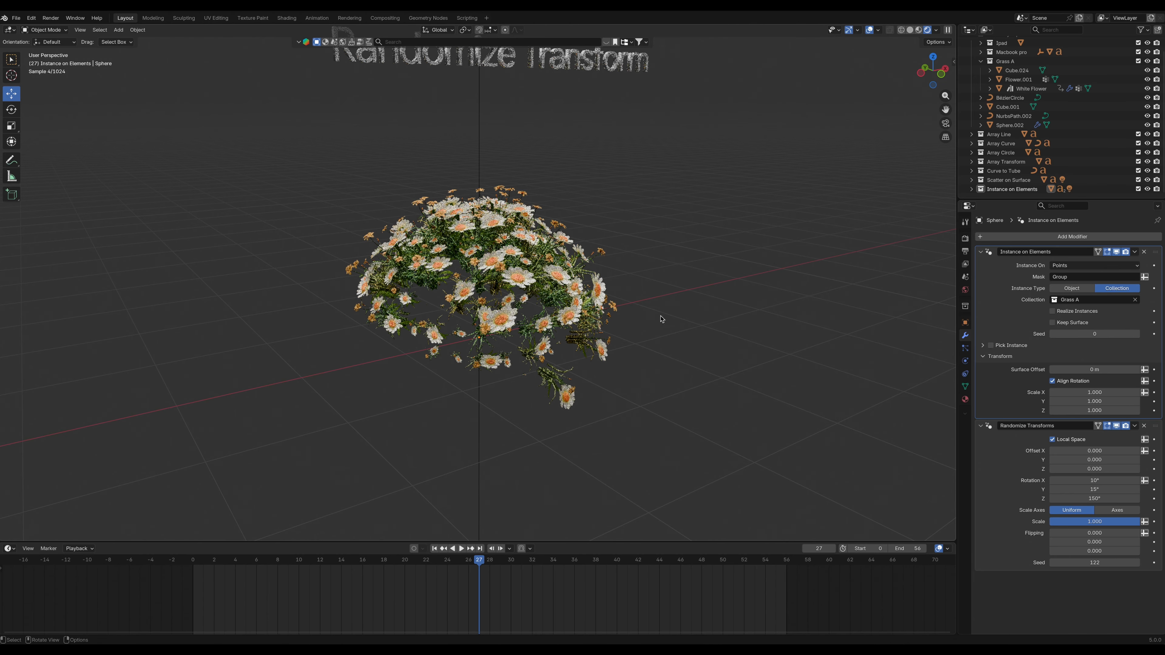
{"action": "scroll", "coordinate": [632, 253], "scroll_direction": "down", "scroll_amount": 4}
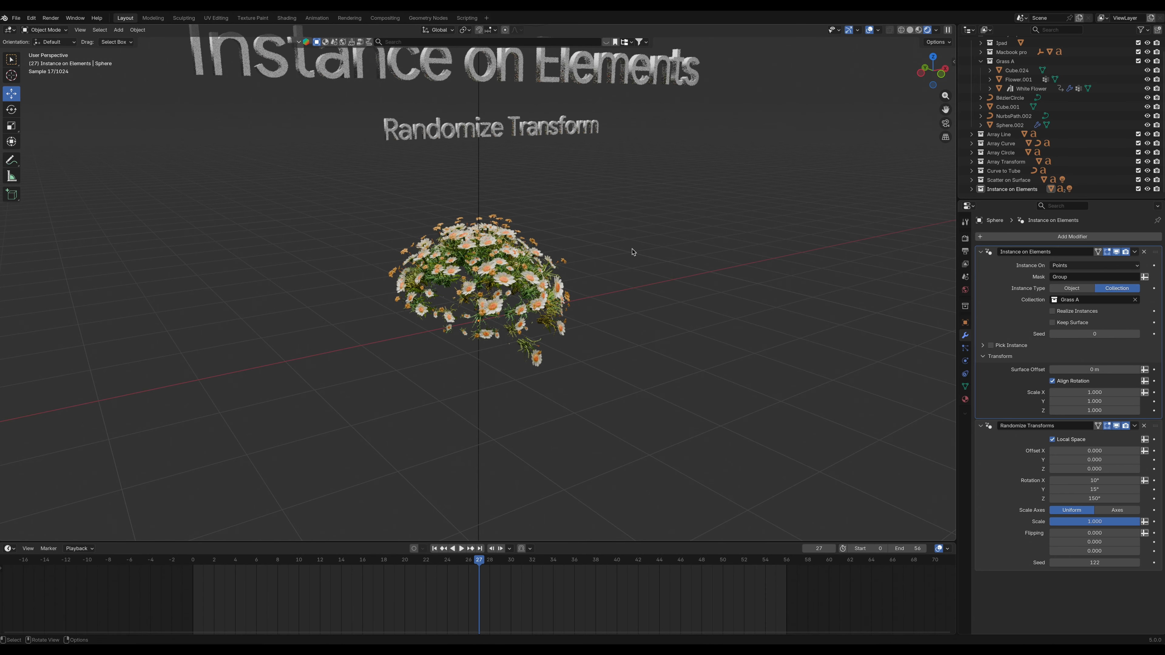
Step: Try Solid shading, then set the viewport to Material Preview and frame all the modifier demos from Geometry Input to Instance on Elements
{"action": "middle_click_drag", "start_coordinate": [623, 167], "coordinate": [332, 177]}
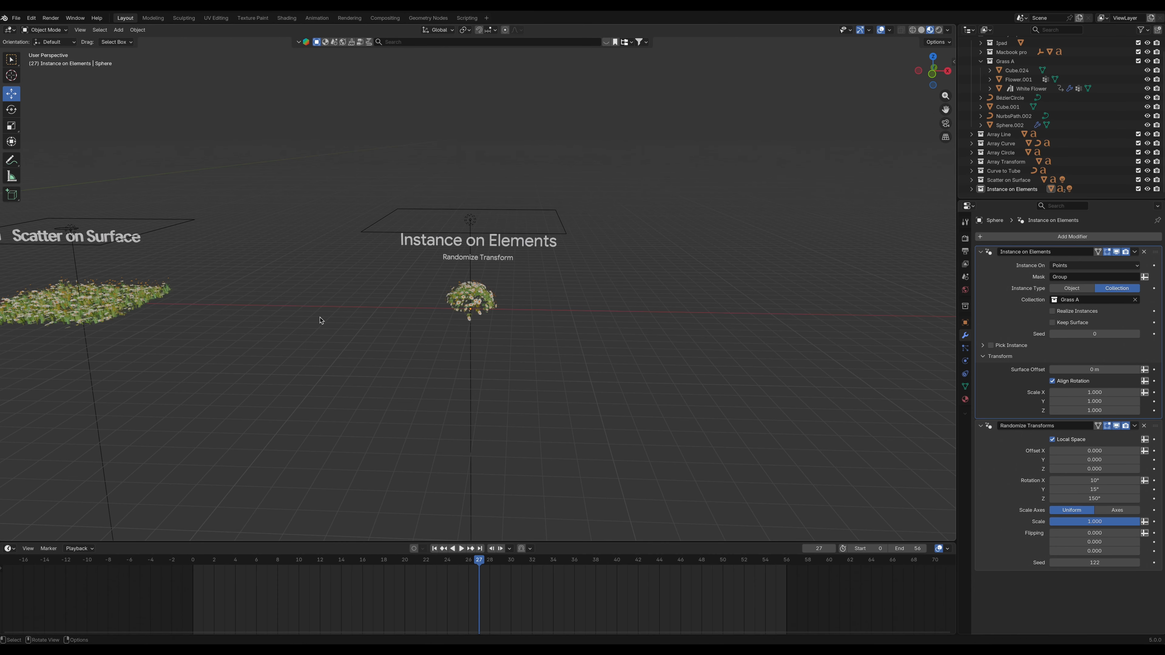
{"action": "key", "text": "z"}
{"action": "left_click", "coordinate": [388, 318]}
{"action": "scroll", "coordinate": [385, 318], "scroll_direction": "down", "scroll_amount": 4}
{"action": "scroll", "coordinate": [290, 299], "scroll_direction": "up", "scroll_amount": 3}
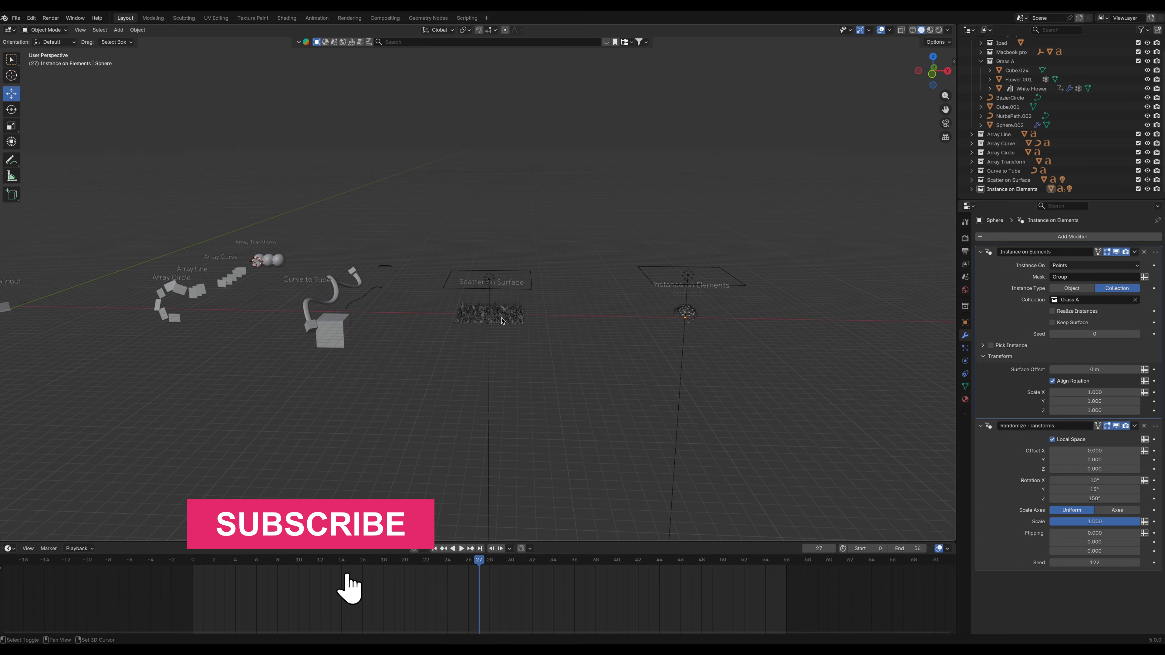
{"action": "key", "text": "z"}
{"action": "left_click", "coordinate": [494, 372]}
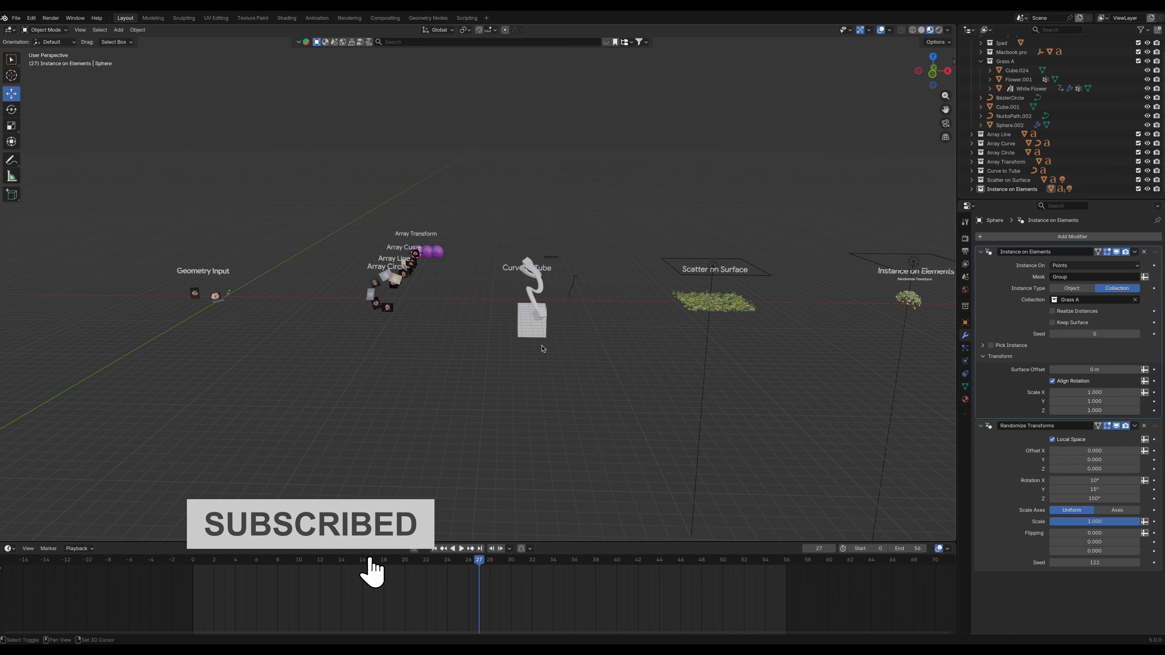